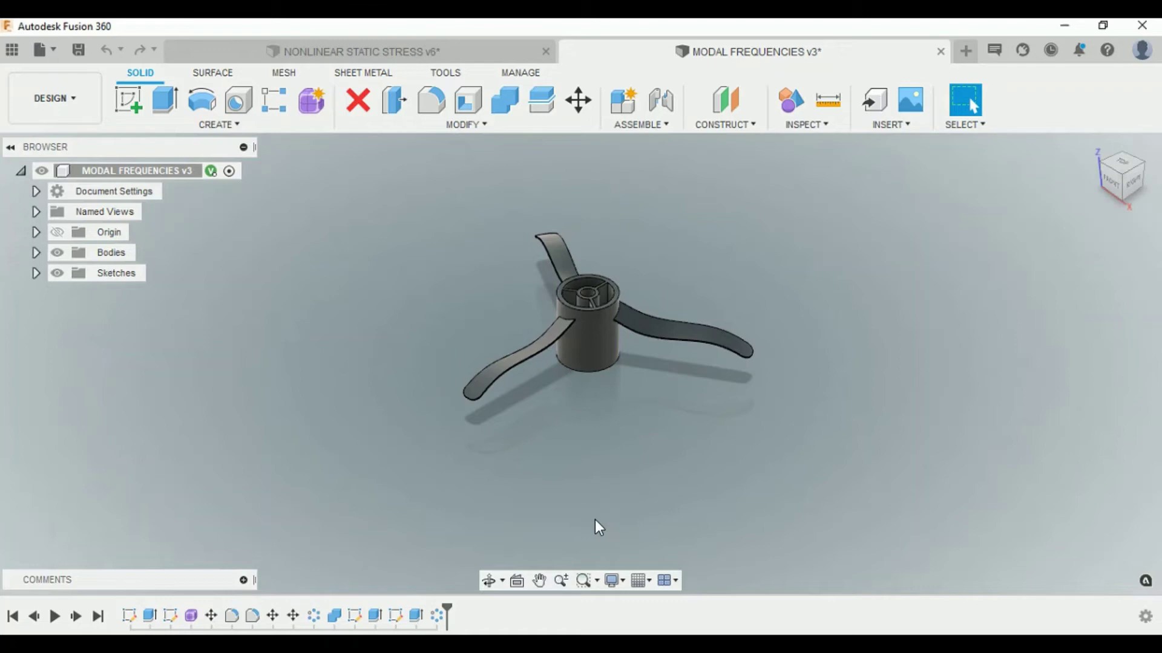
- Switch to the Simulation workspace and create a Modal Frequencies study
scroll(484, 516, down, 2)
click(62, 114)
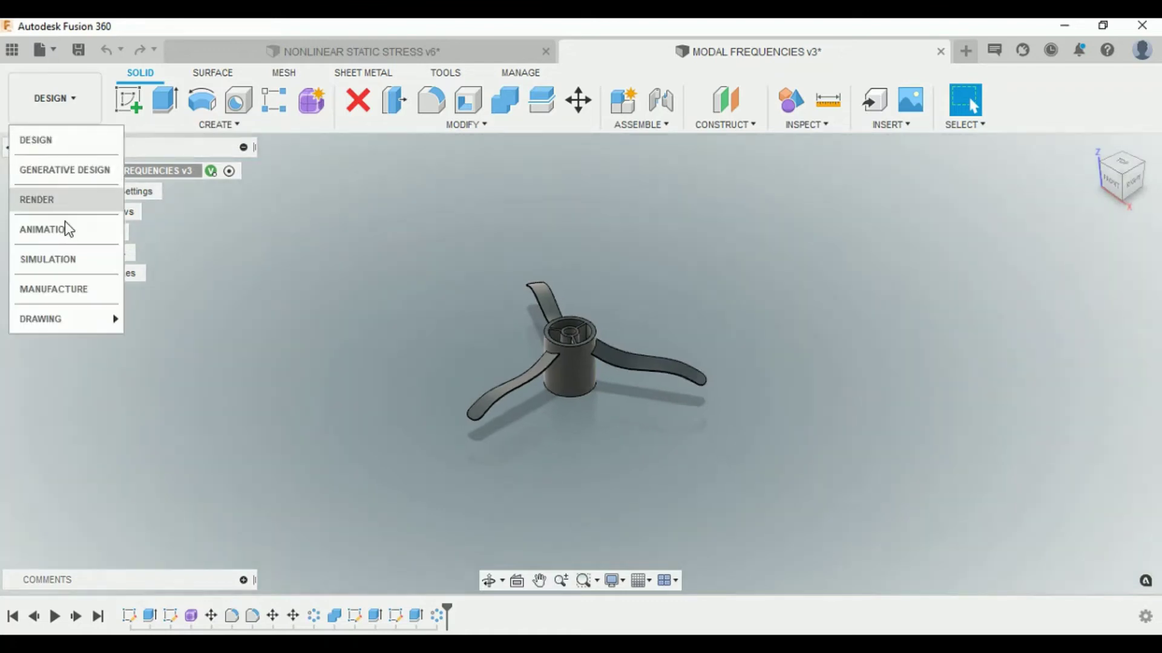
click(66, 257)
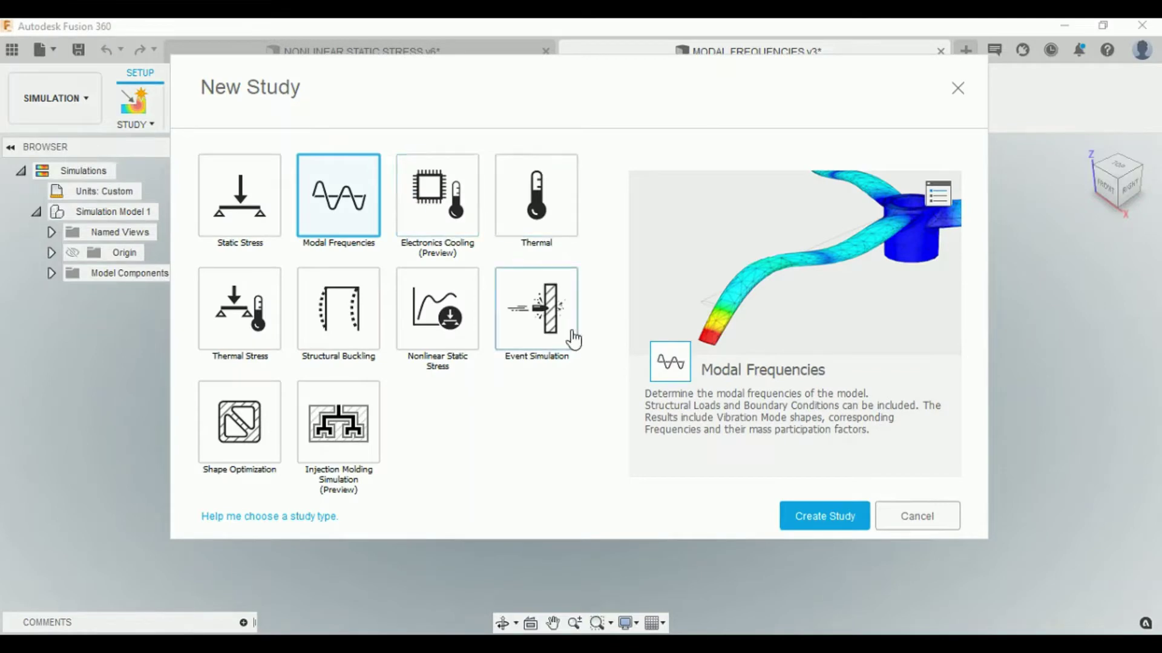
click(811, 518)
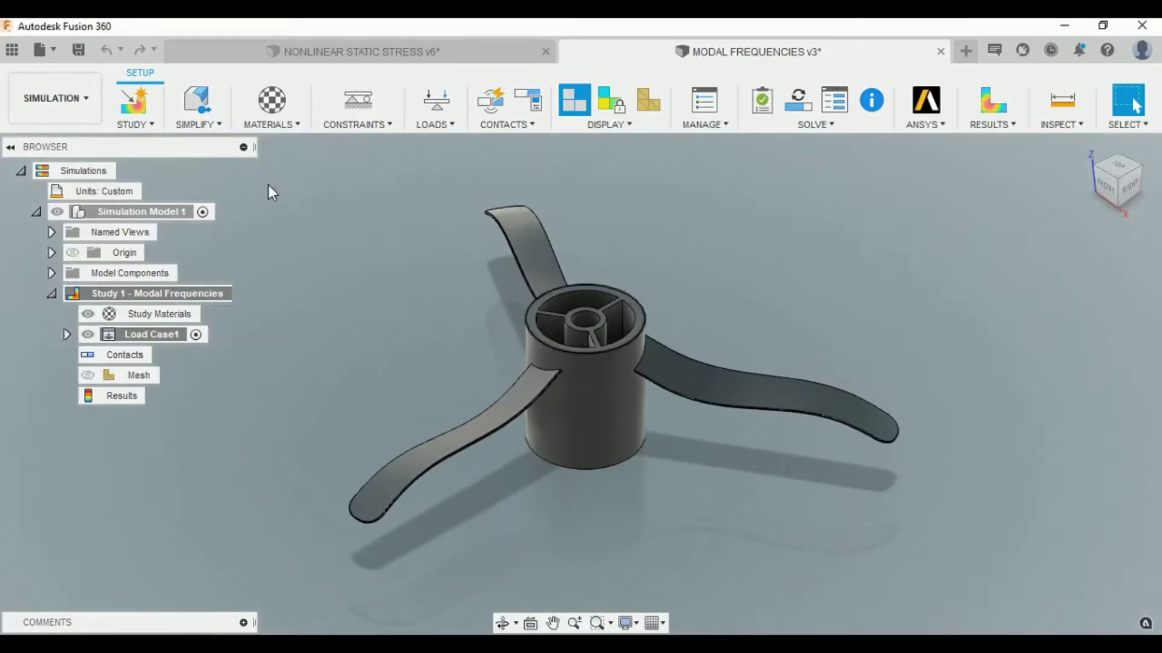
- Enter Simplify, try and cancel an extrusion, then finish simplifying the model
click(215, 130)
click(223, 138)
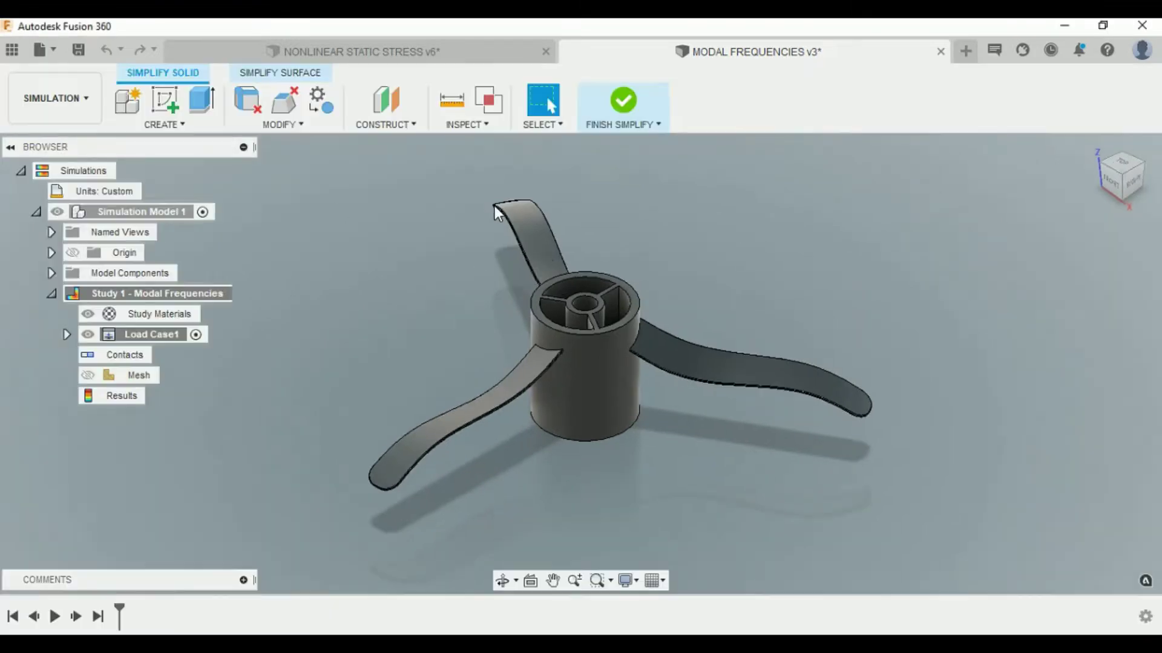
click(191, 114)
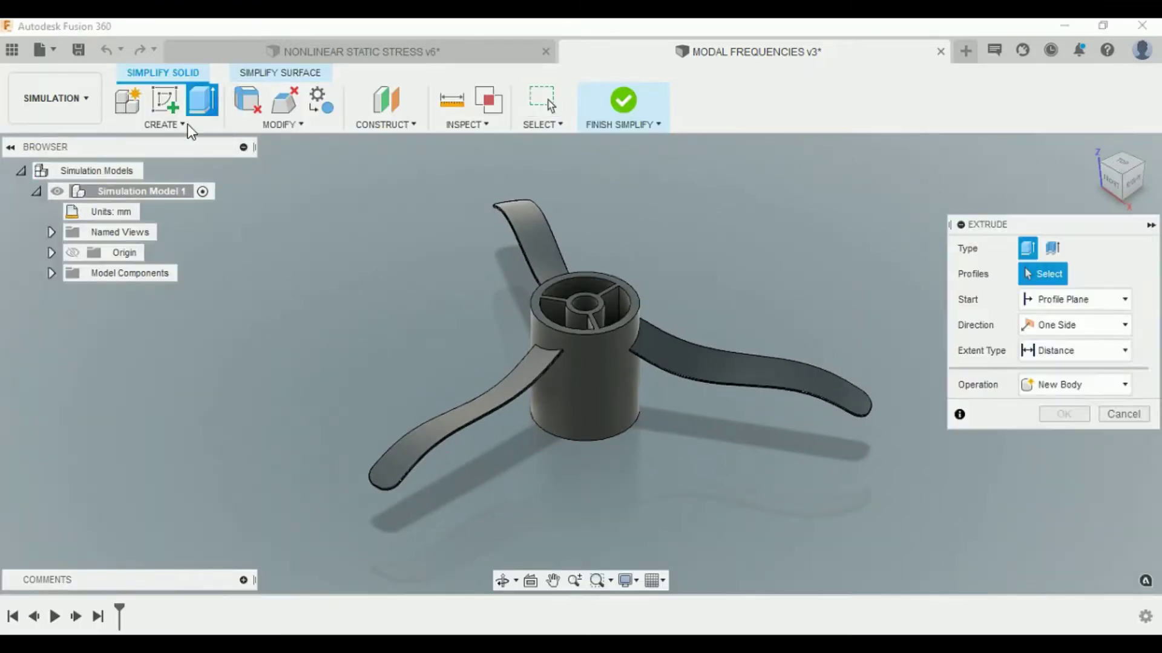
click(1121, 413)
click(162, 124)
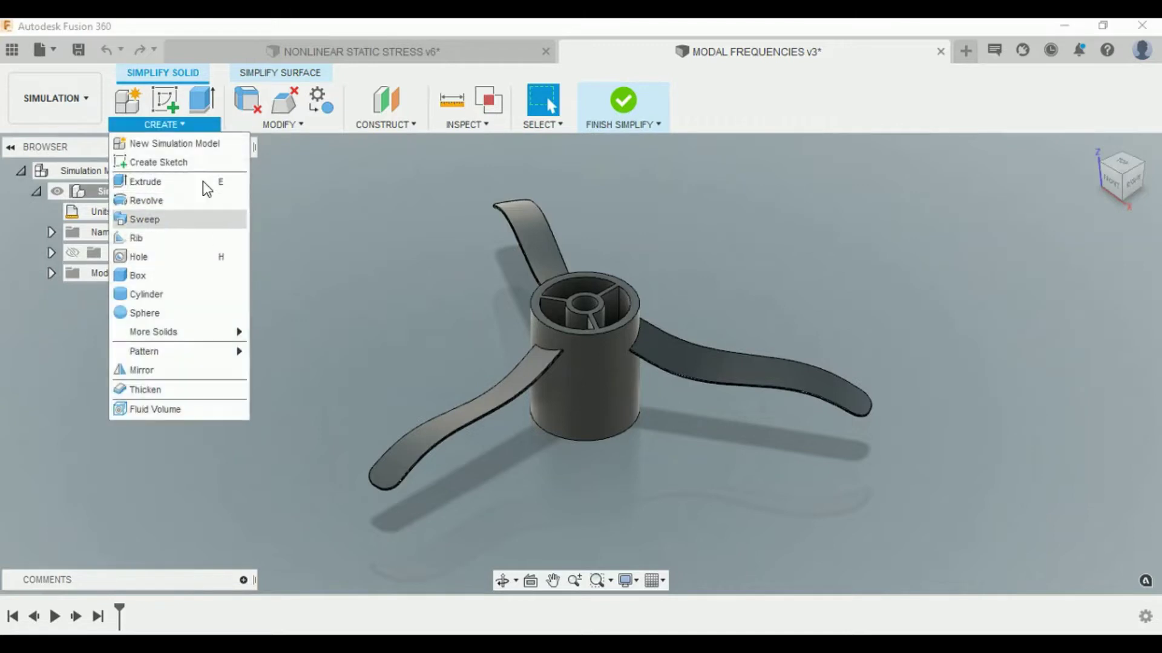
click(631, 97)
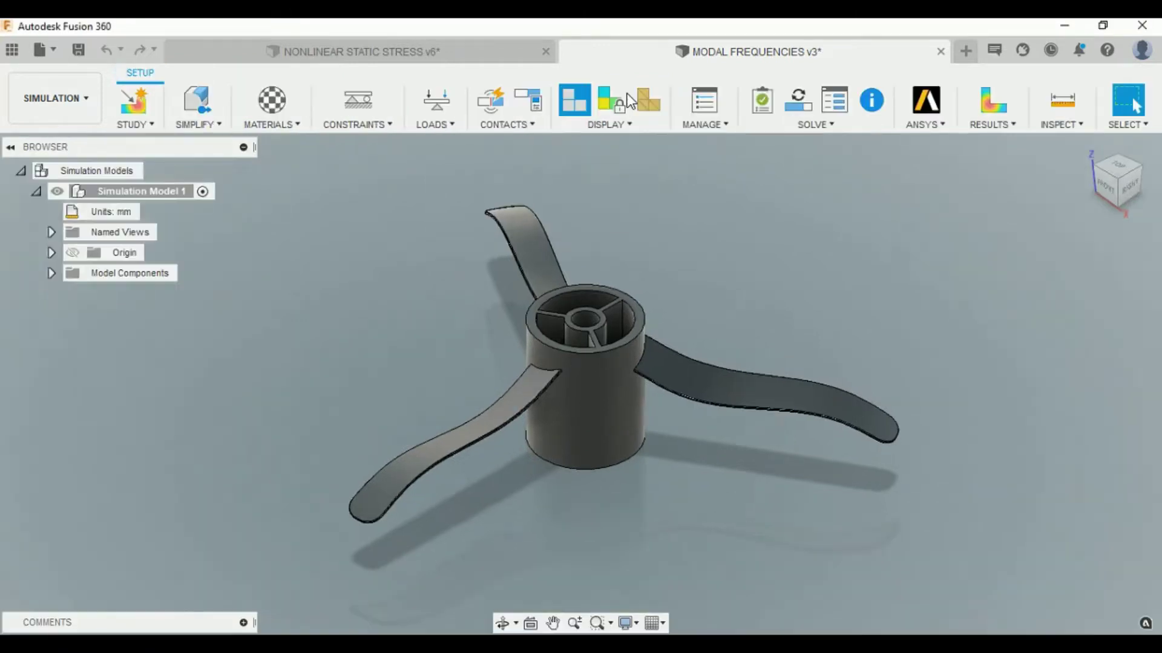
- Open Study Materials and browse the material and library lists for the impeller row
click(266, 123)
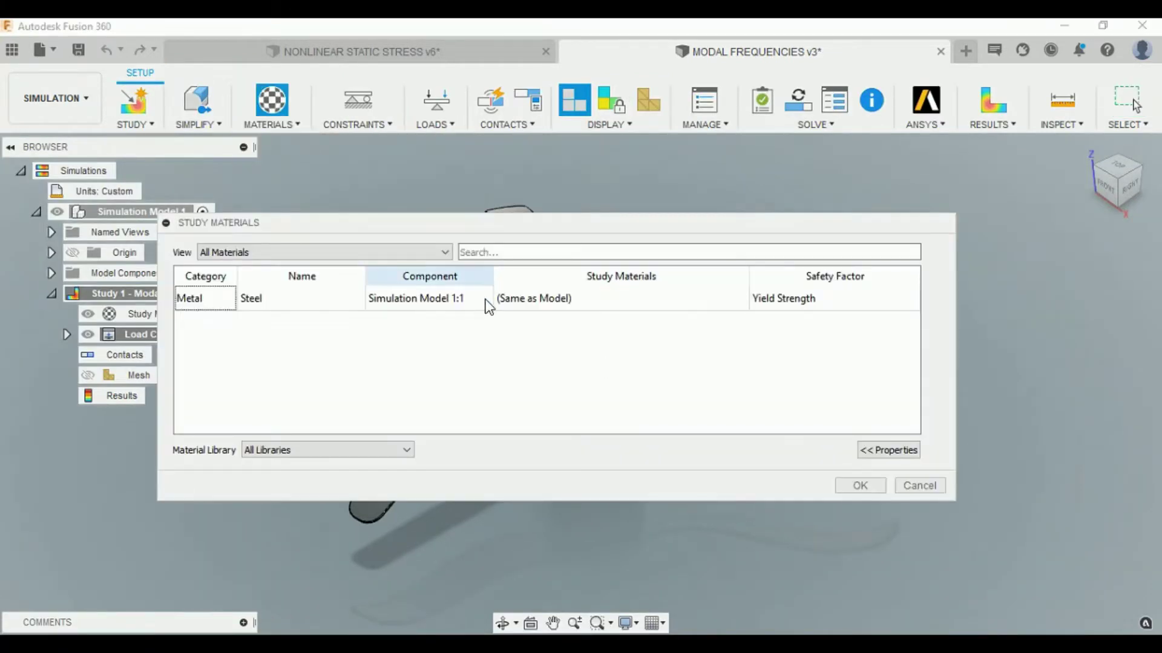
click(734, 304)
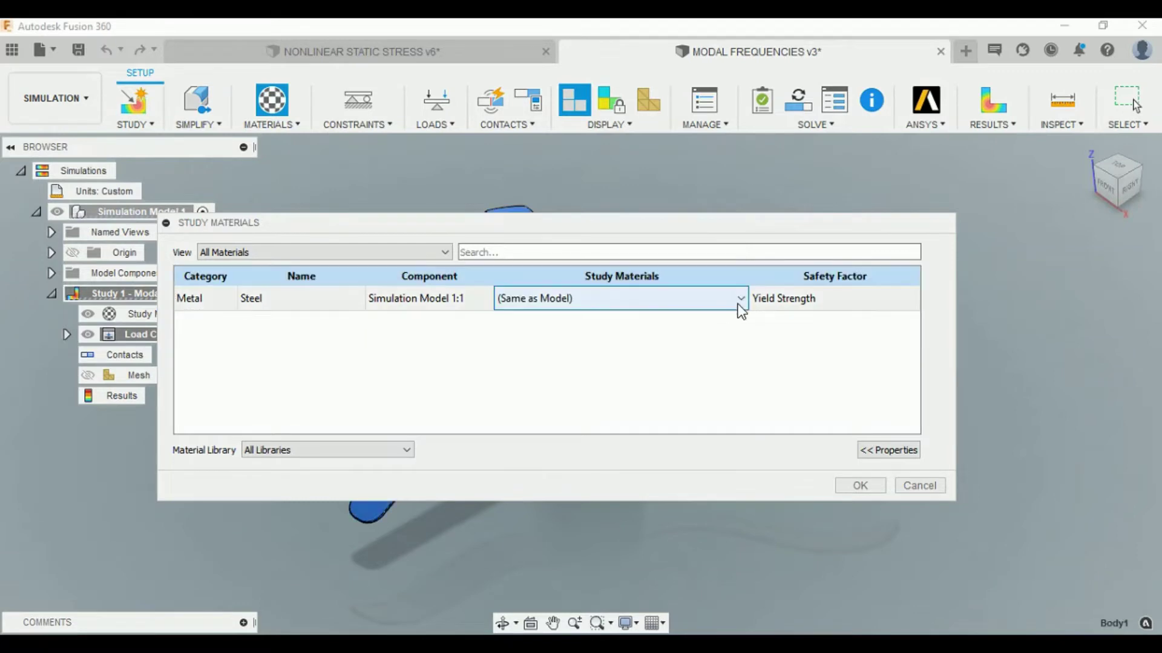
click(739, 301)
click(391, 449)
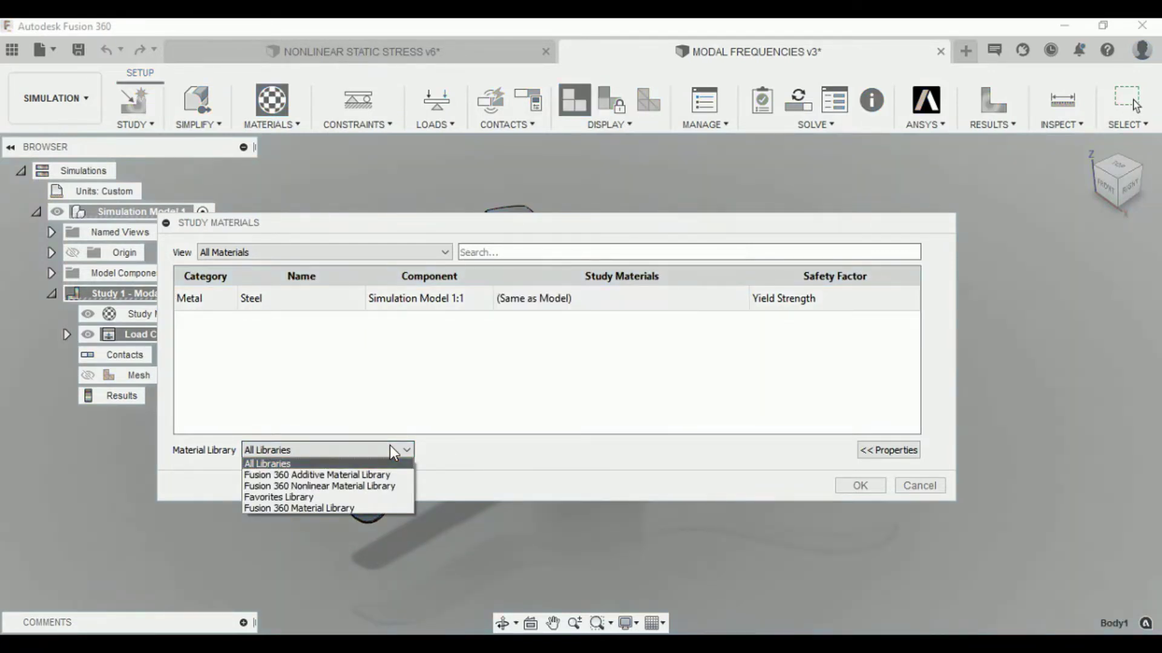
click(390, 449)
click(730, 296)
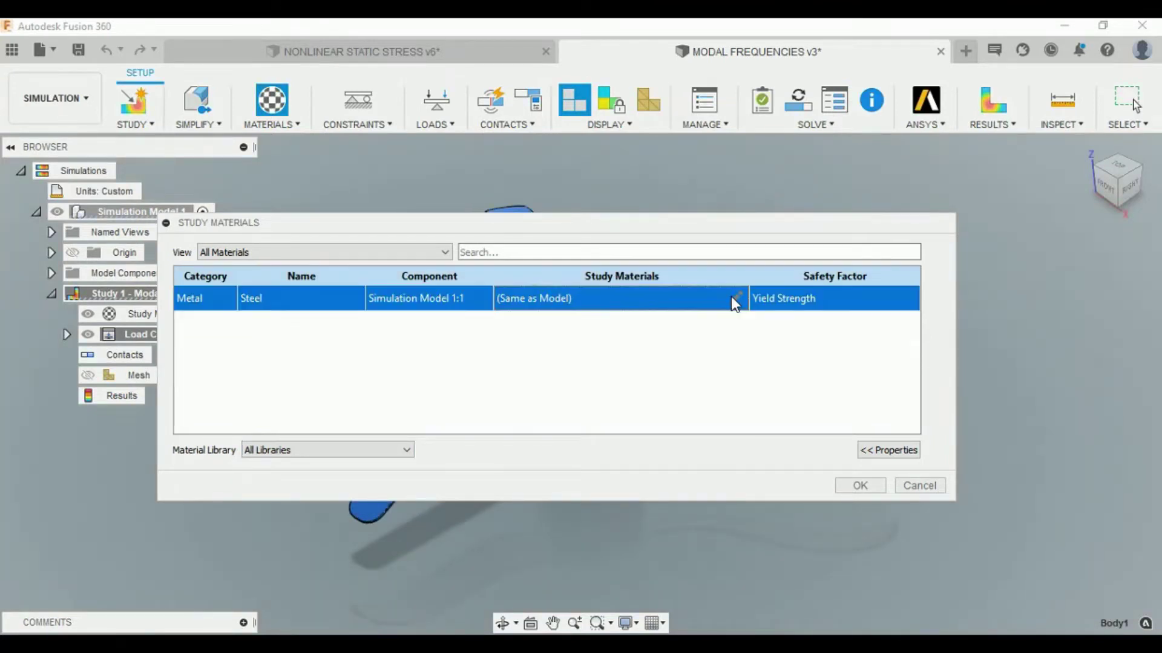
click(731, 296)
- Assign Stainless Steel as the impeller's study material and apply it
scroll(572, 424, down, 6)
scroll(569, 441, down, 10)
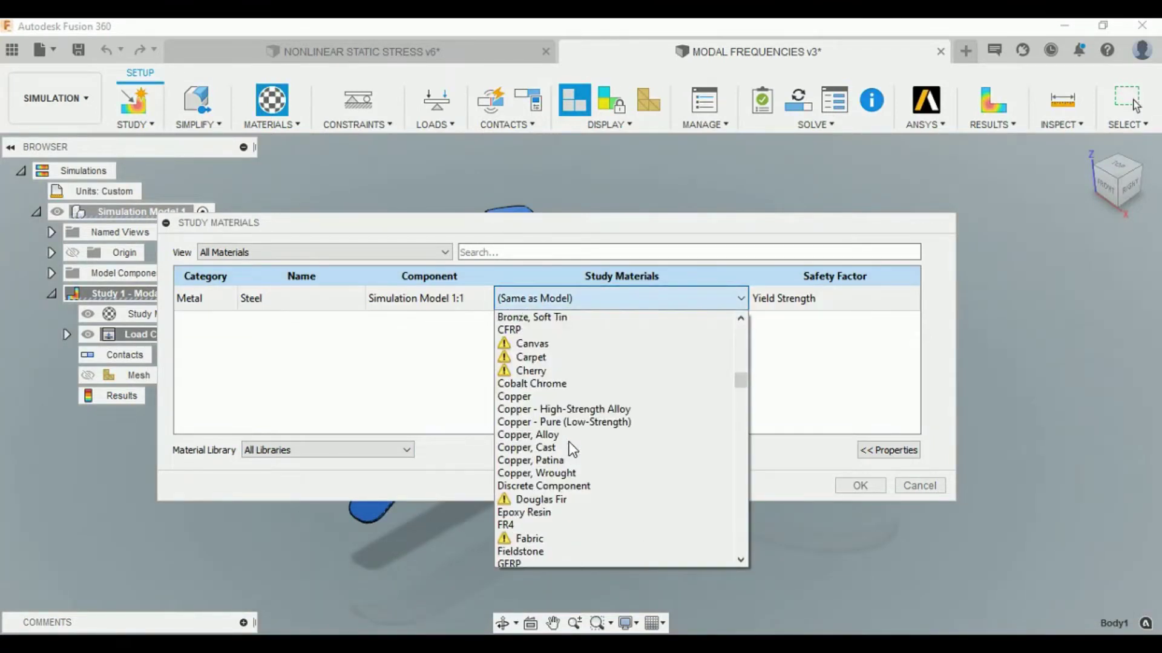
scroll(569, 442, down, 10)
scroll(568, 442, down, 12)
scroll(569, 441, down, 8)
scroll(569, 442, down, 10)
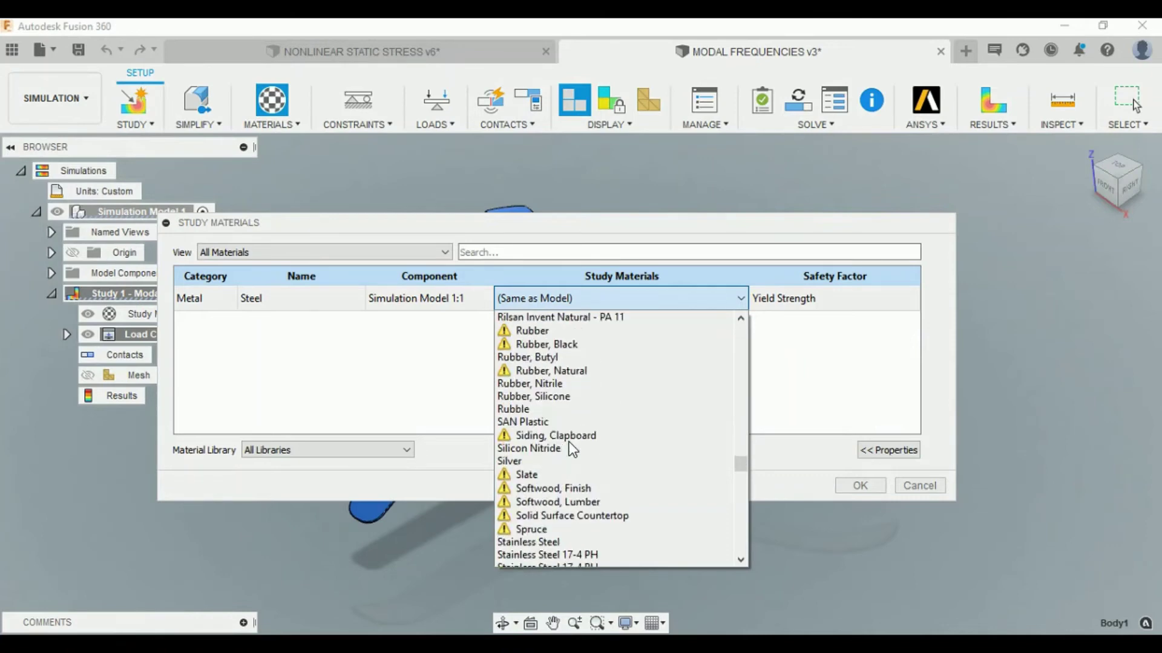
scroll(569, 442, down, 6)
scroll(568, 441, up, 4)
click(549, 423)
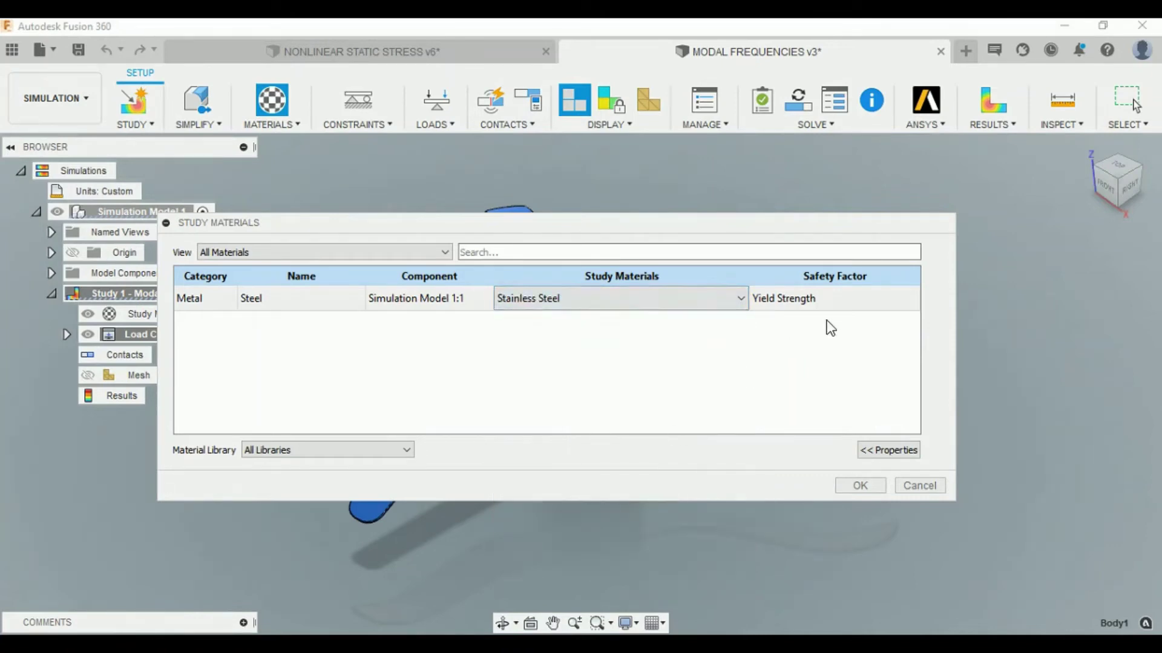
click(888, 449)
click(503, 302)
click(860, 486)
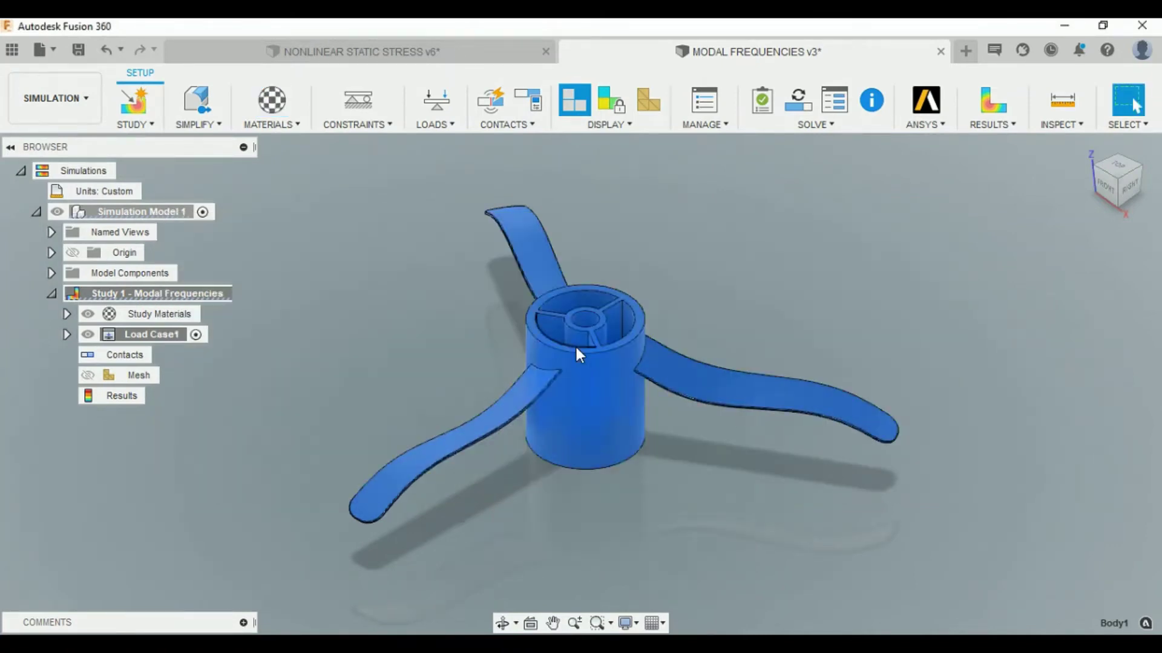
click(294, 126)
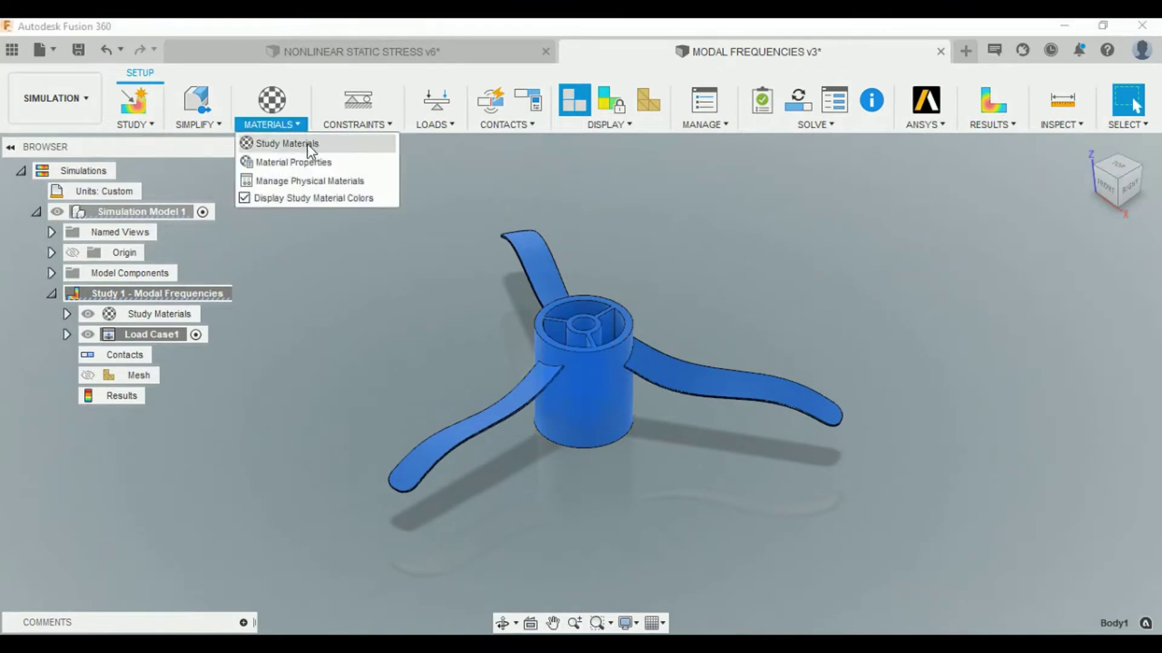
click(310, 161)
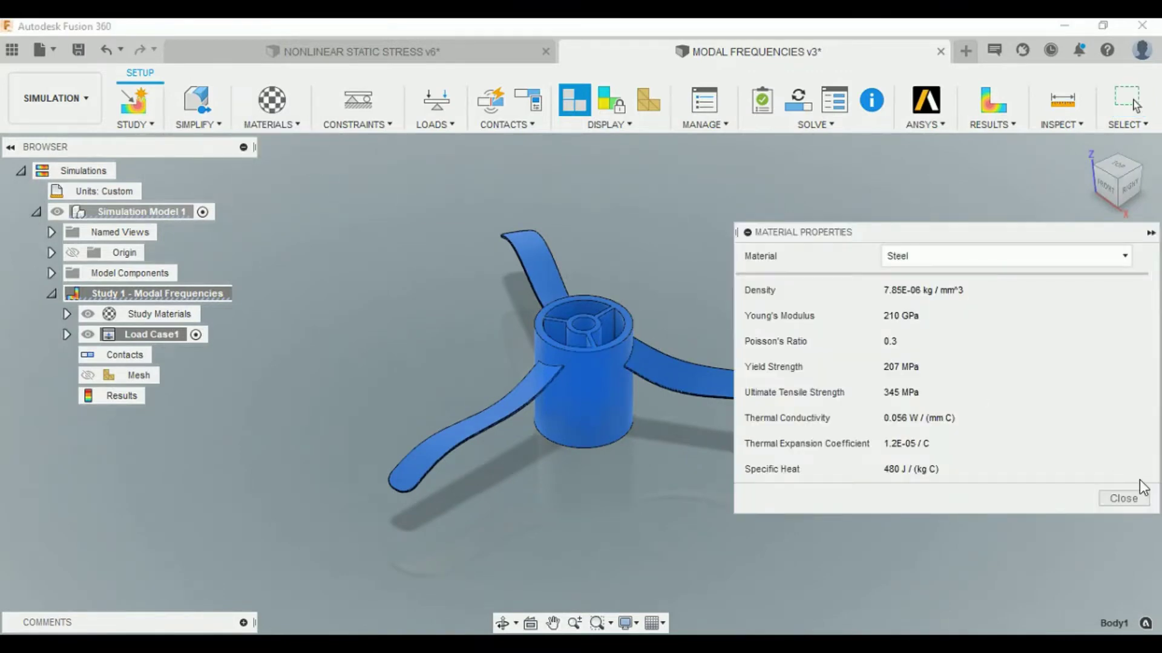
click(1122, 256)
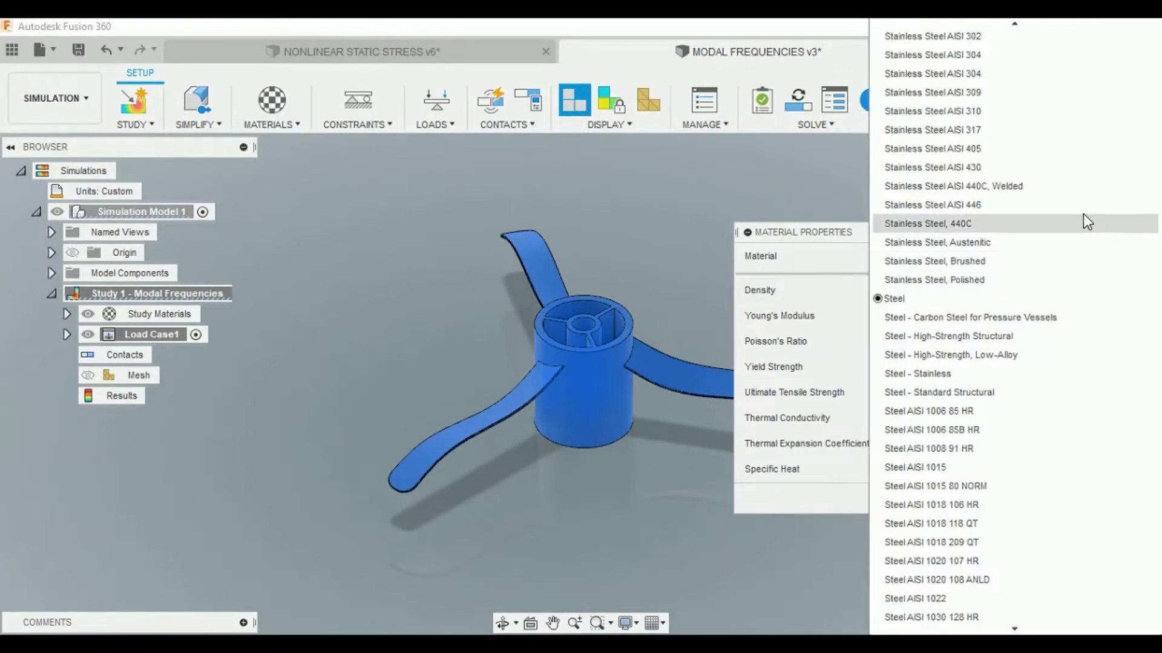
click(958, 298)
click(1088, 263)
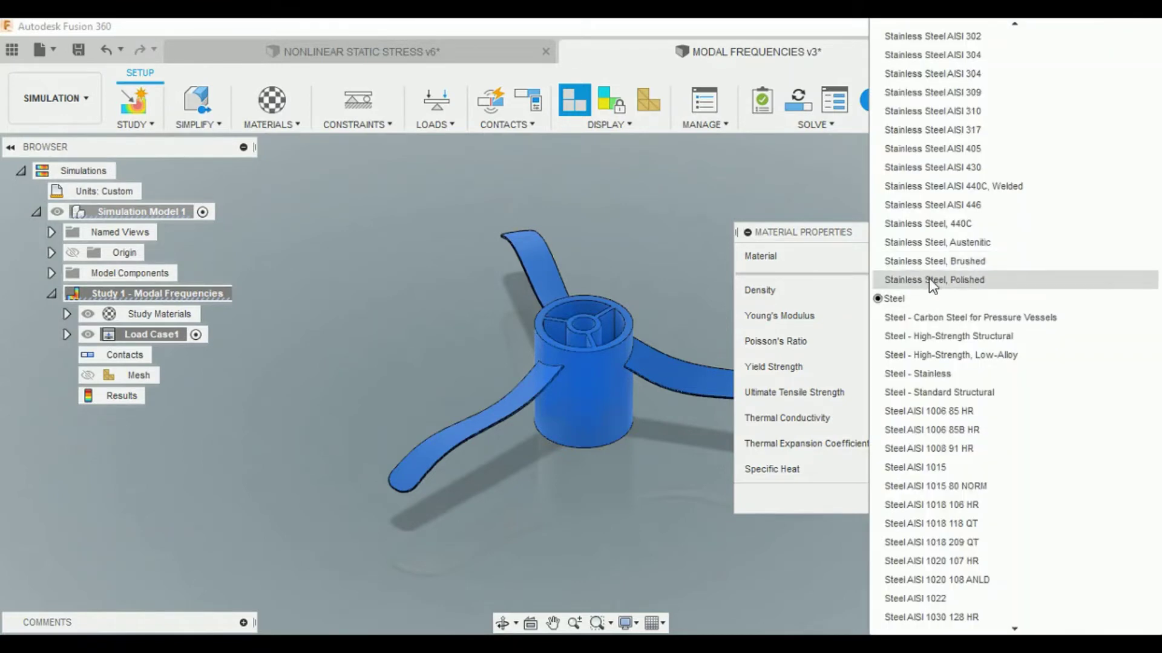
scroll(934, 317, up, 3)
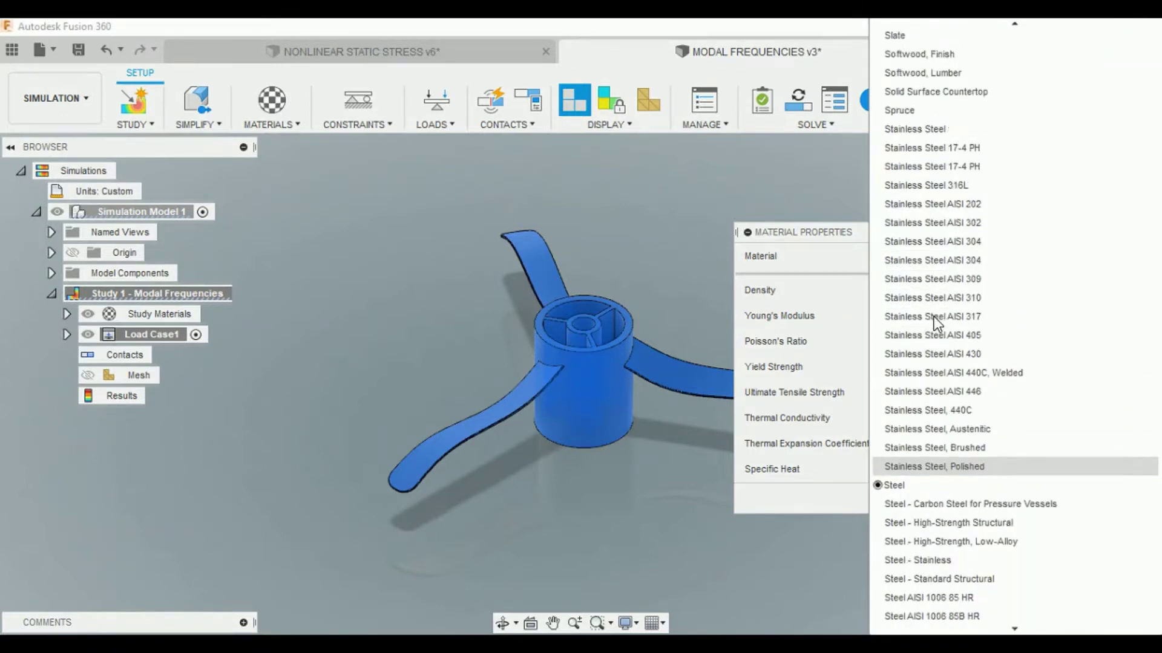
click(913, 128)
click(1113, 500)
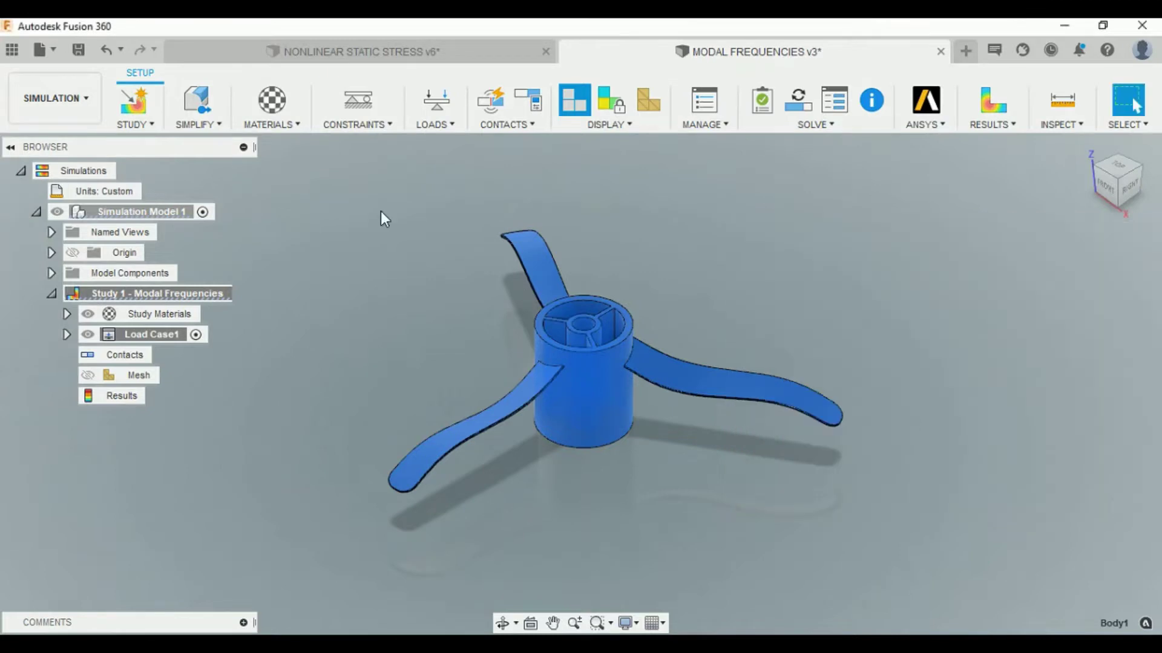
click(289, 123)
- Open the stainless steel document material for editing in the Material Browser
click(296, 184)
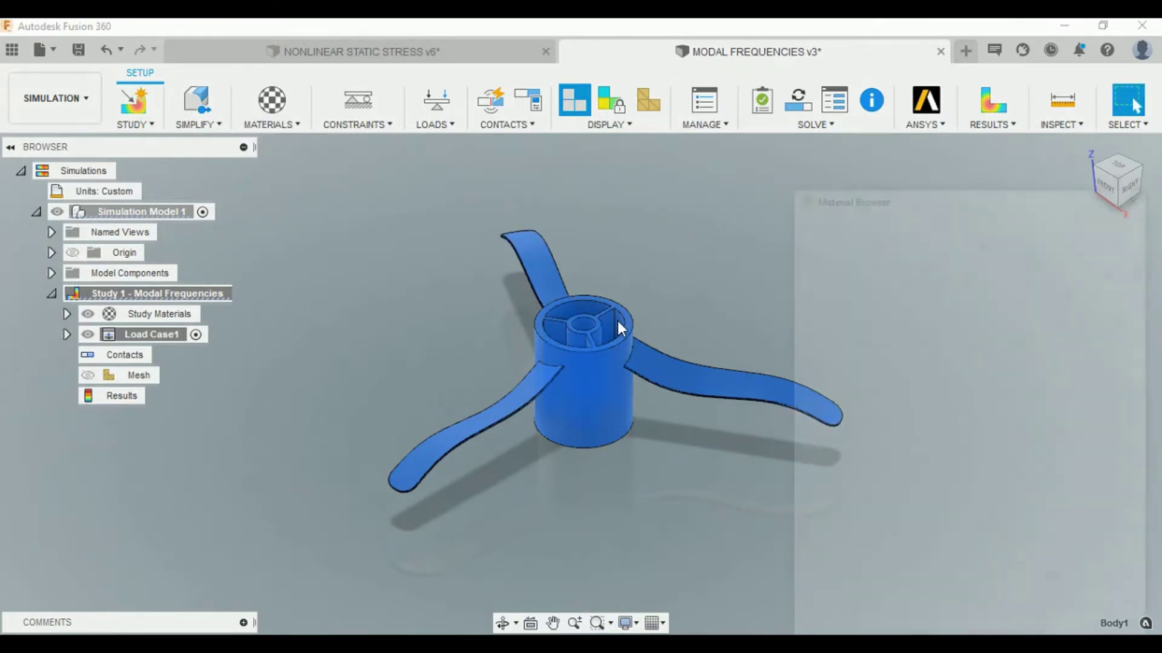
drag(870, 177, 655, 32)
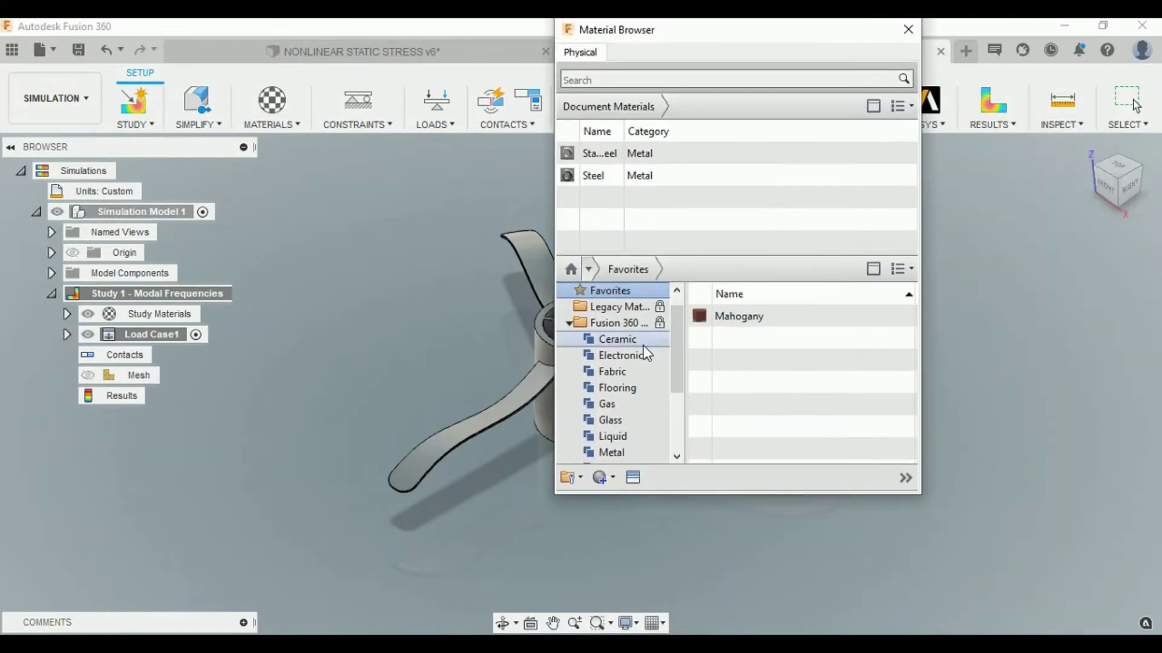
scroll(641, 387, up, 1)
click(896, 153)
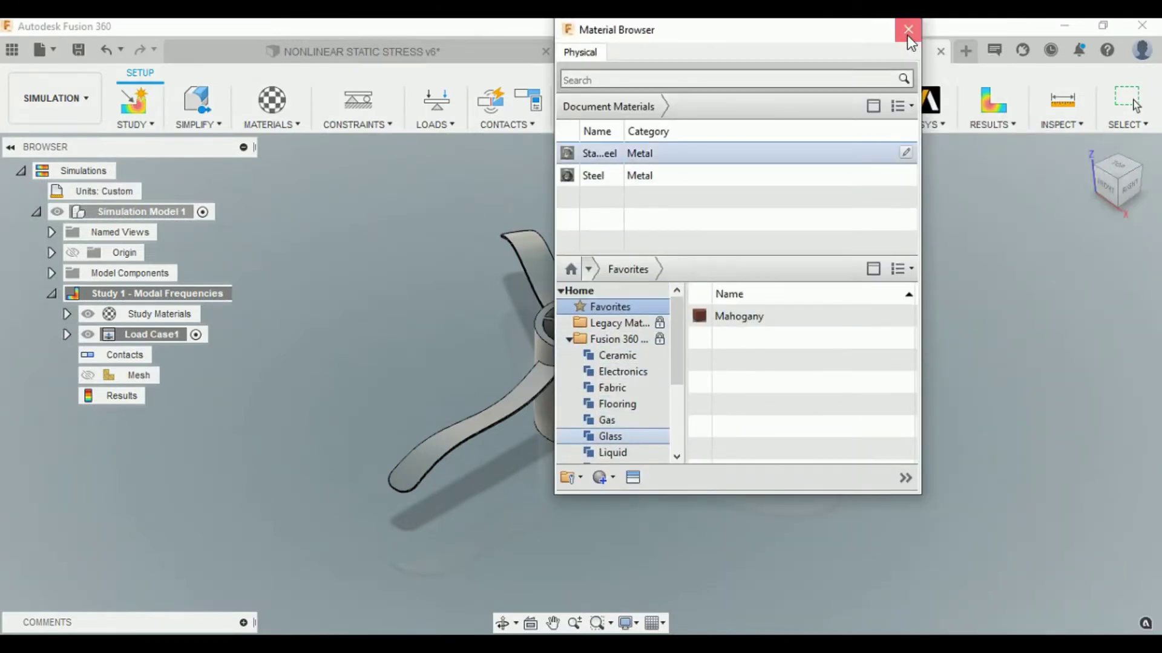
click(906, 35)
click(903, 153)
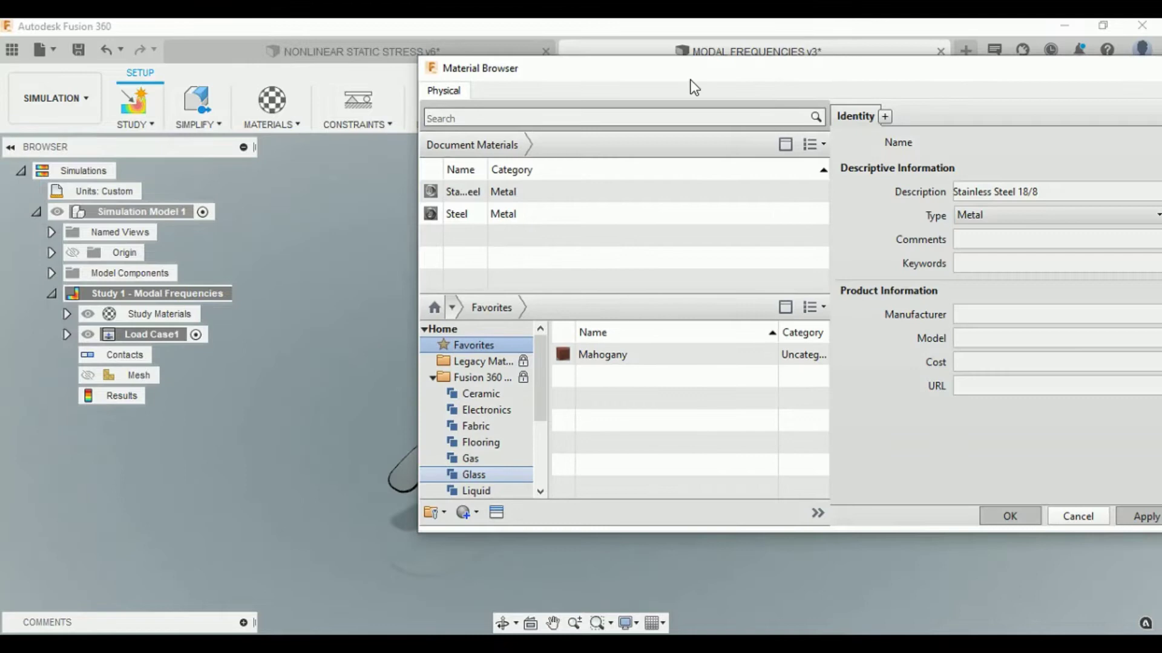
drag(690, 80, 538, 100)
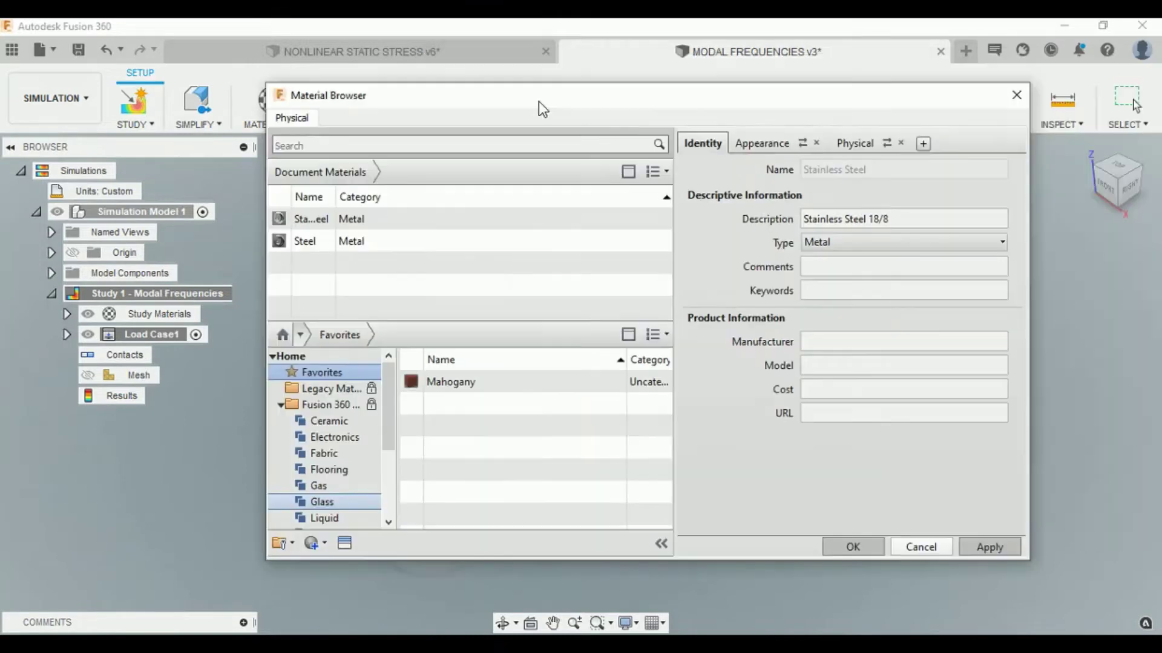
- Check the Metal type with Isotropic, Linear advanced properties, then cancel and close the browser
click(960, 241)
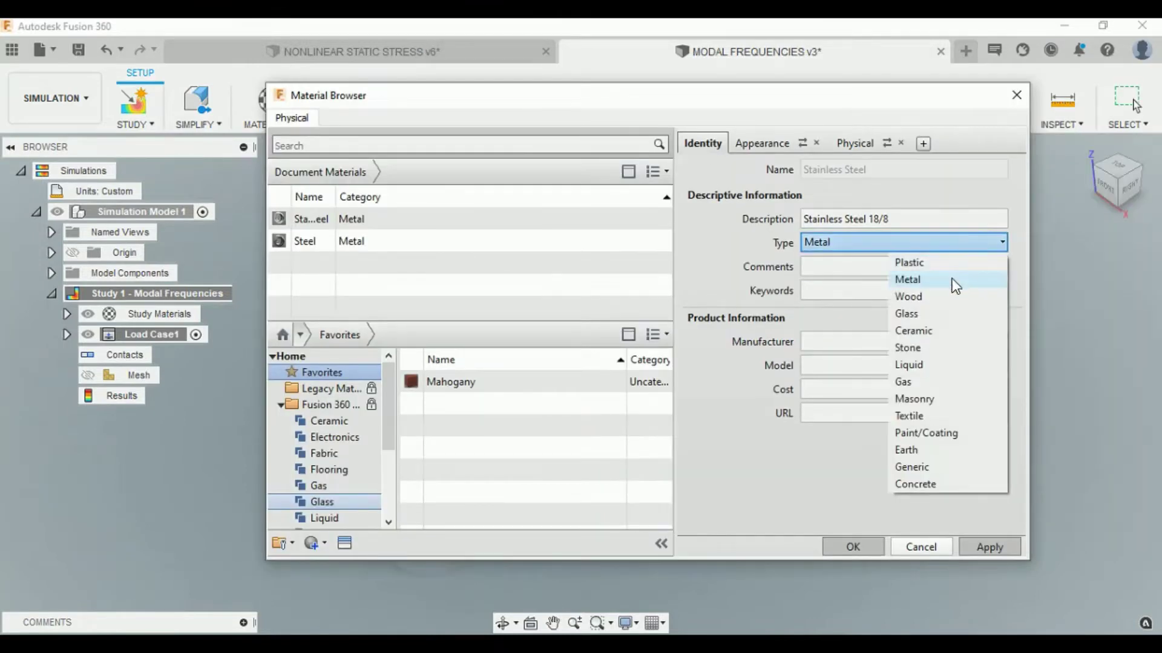
click(815, 146)
click(859, 144)
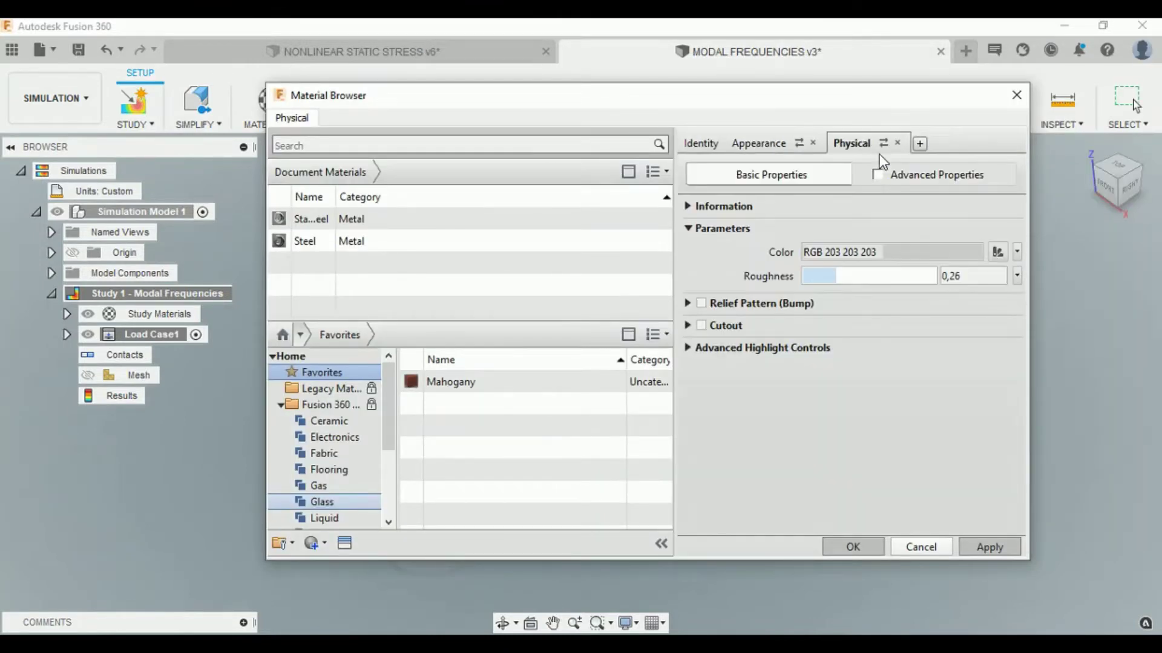
click(877, 175)
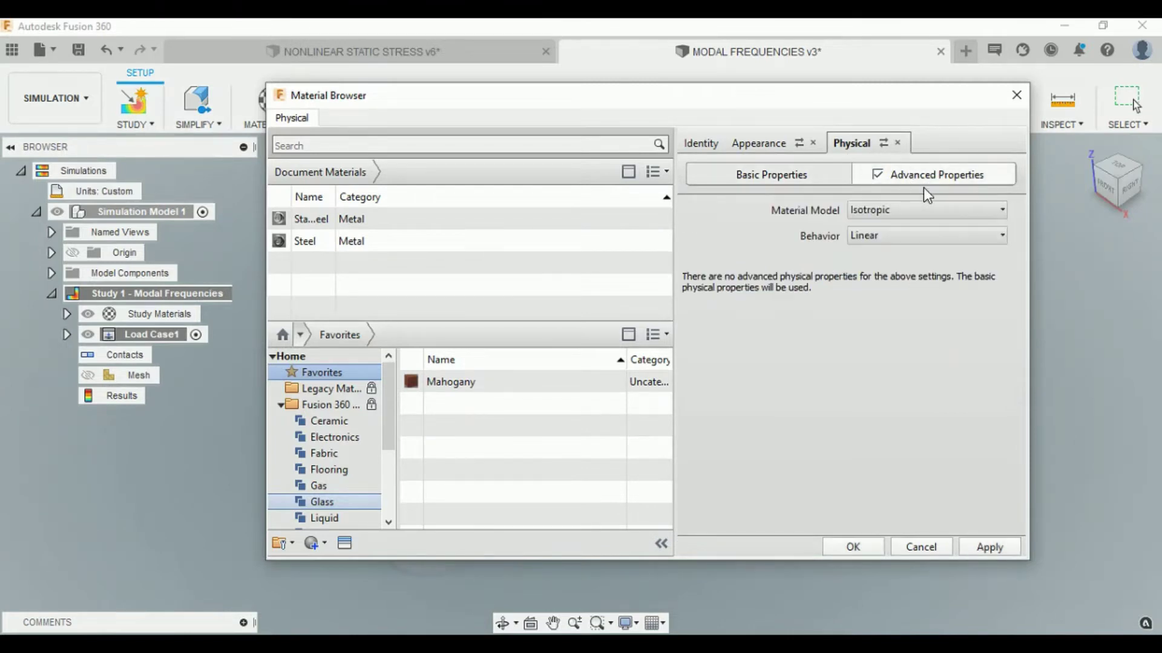
click(946, 212)
click(945, 215)
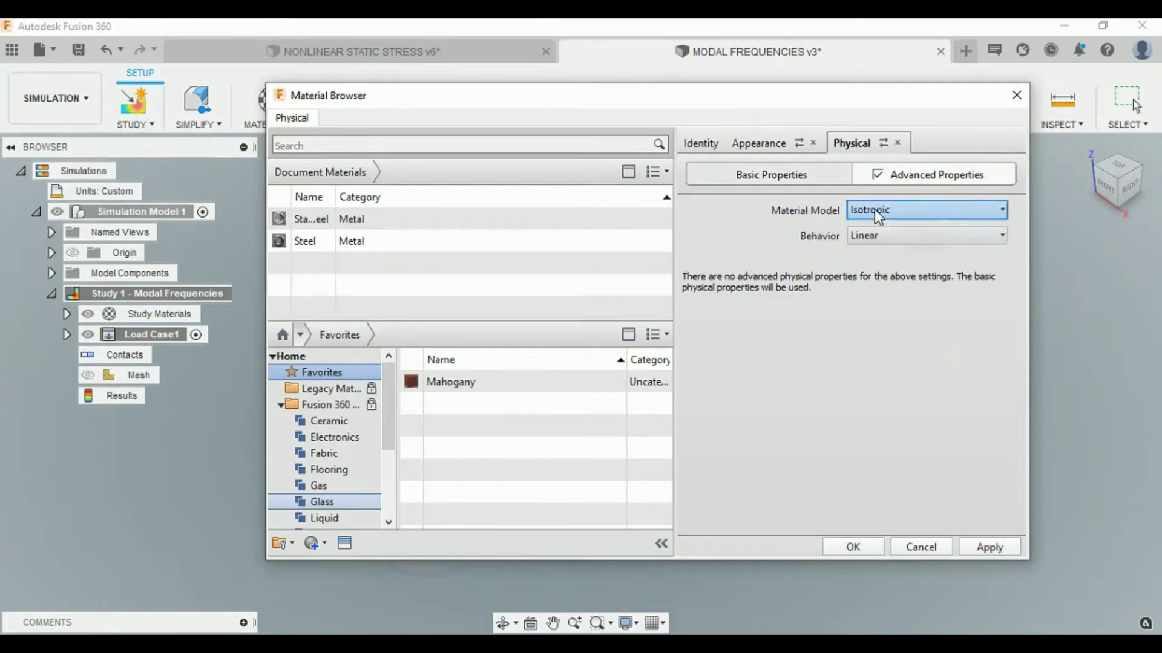
click(884, 236)
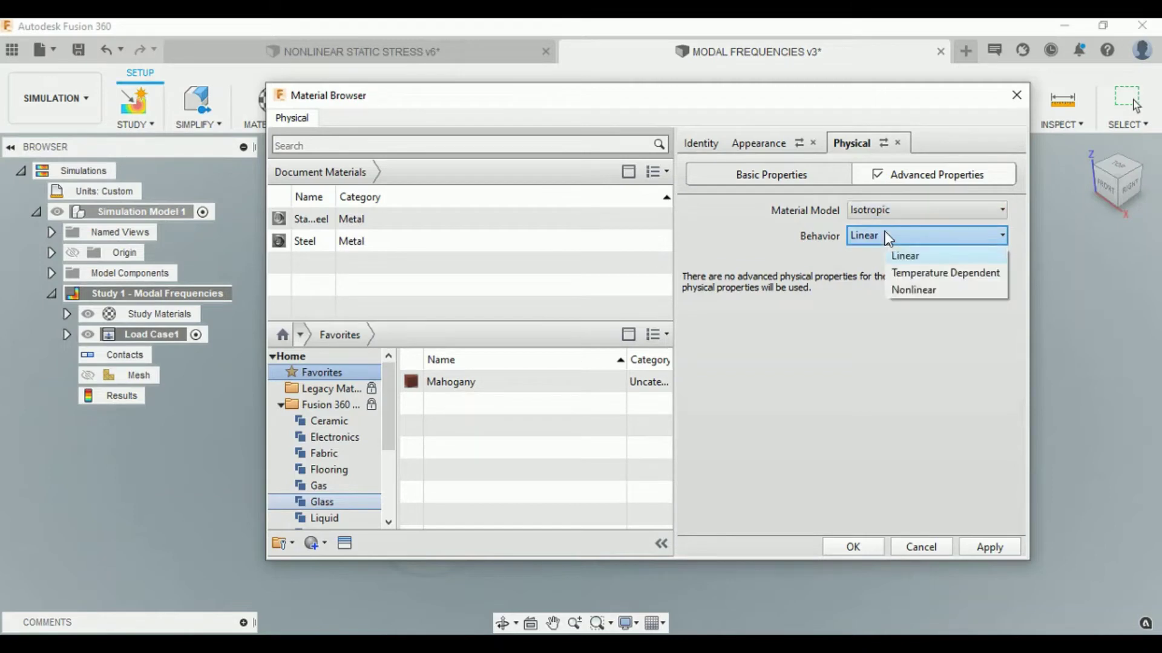
click(986, 557)
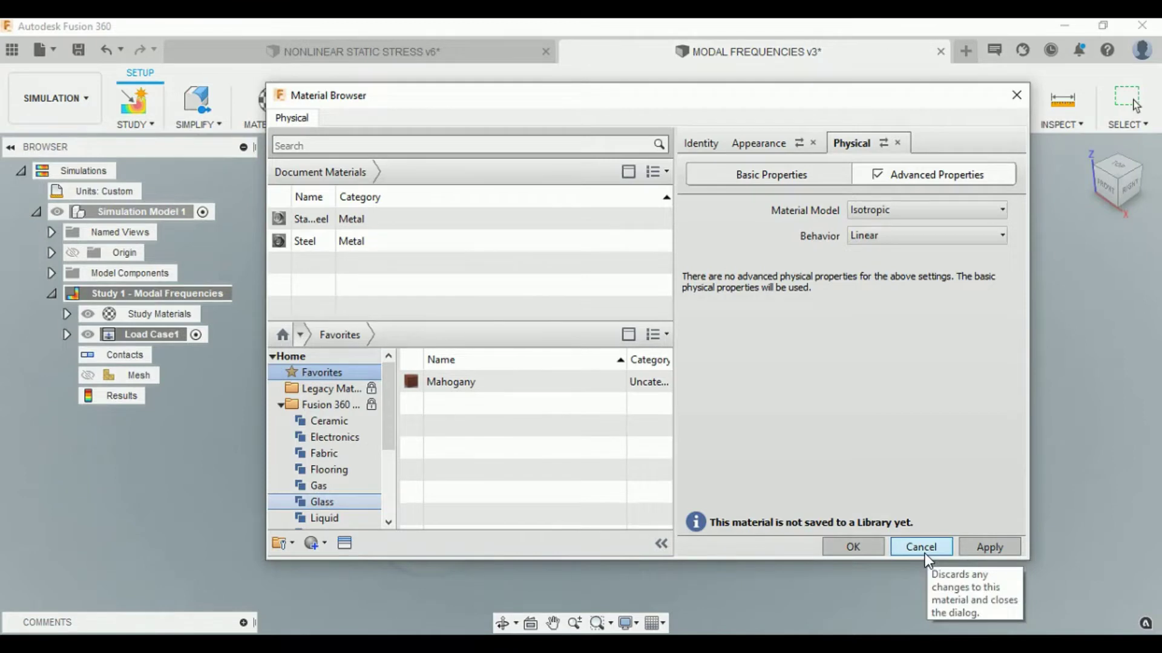
click(921, 547)
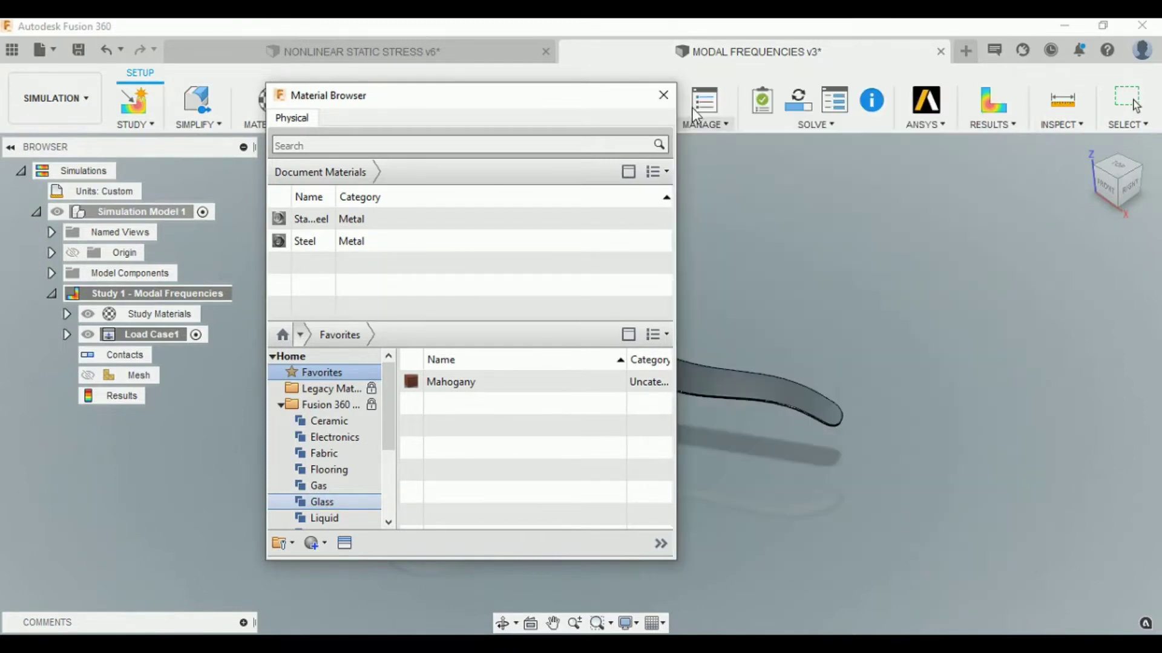
click(664, 96)
click(373, 126)
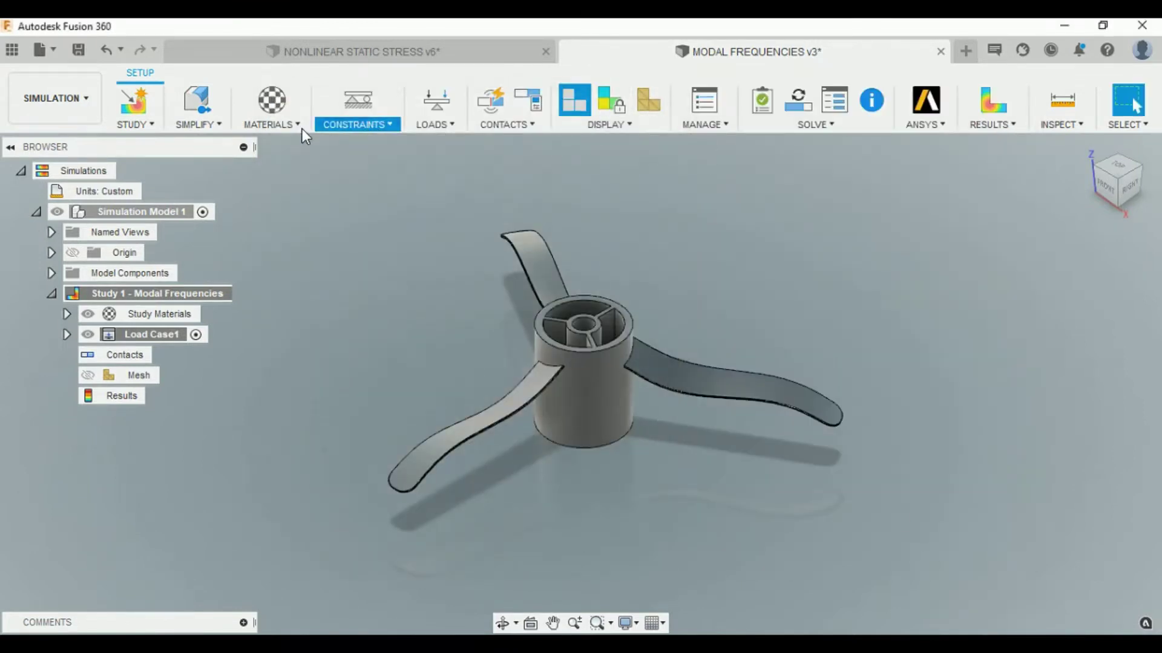
- Apply a Fixed structural constraint to the hub's top and bottom ring faces
click(346, 140)
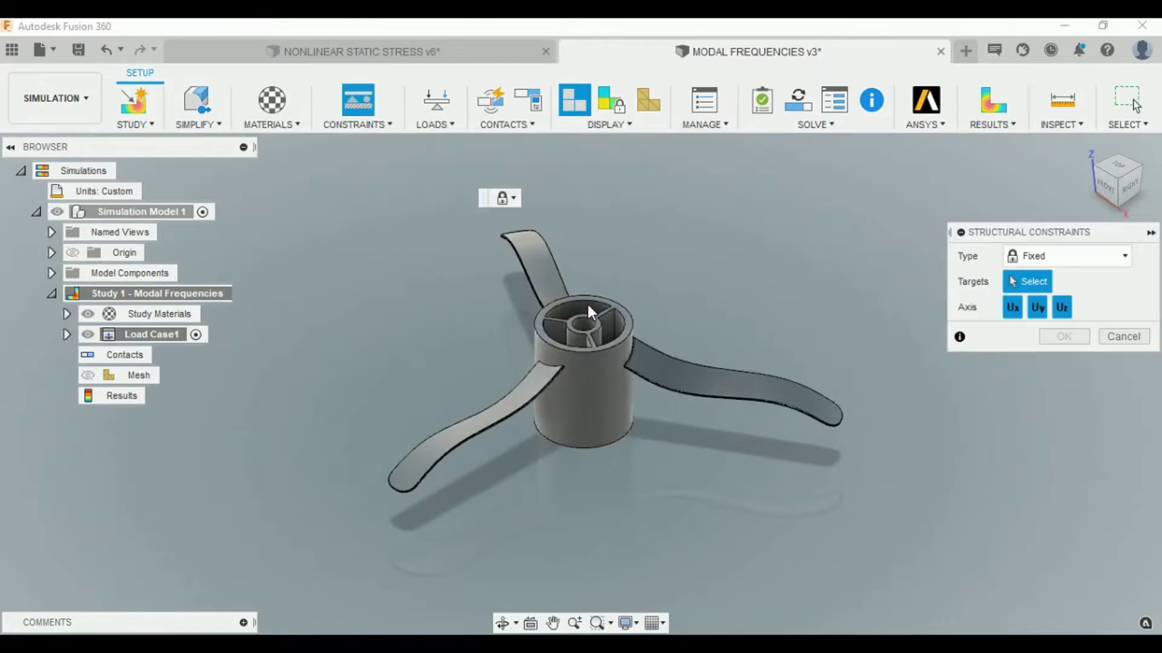
scroll(587, 303, up, 2)
scroll(584, 306, up, 2)
click(595, 285)
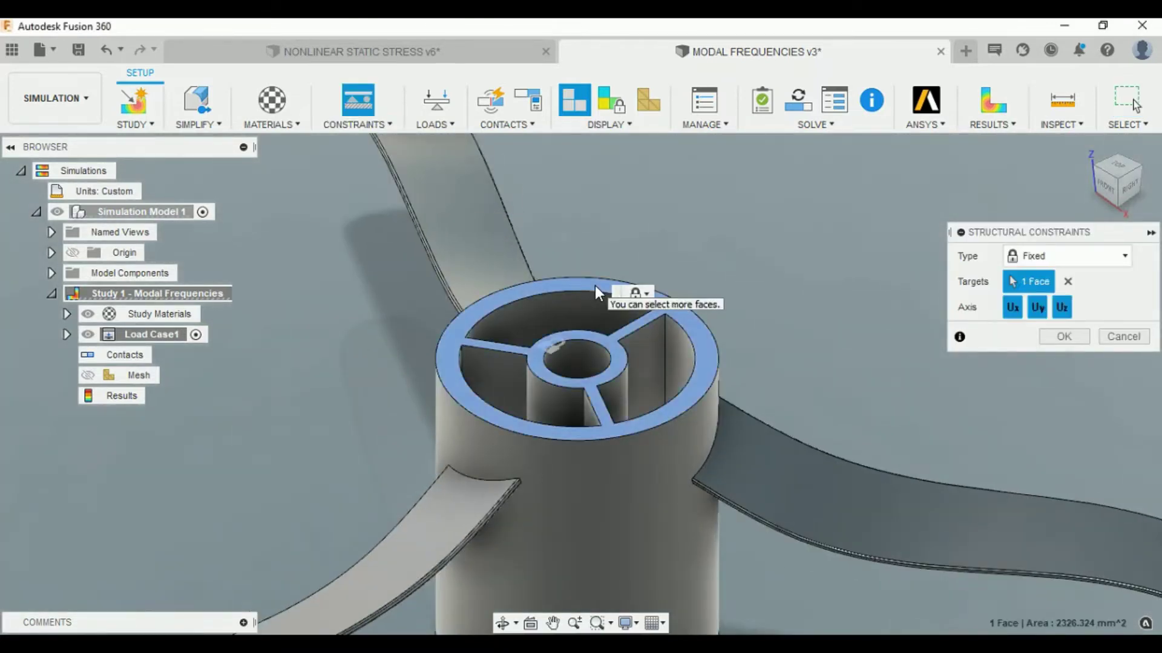
scroll(596, 289, down, 3)
shift+middle_drag(647, 291, 628, 447)
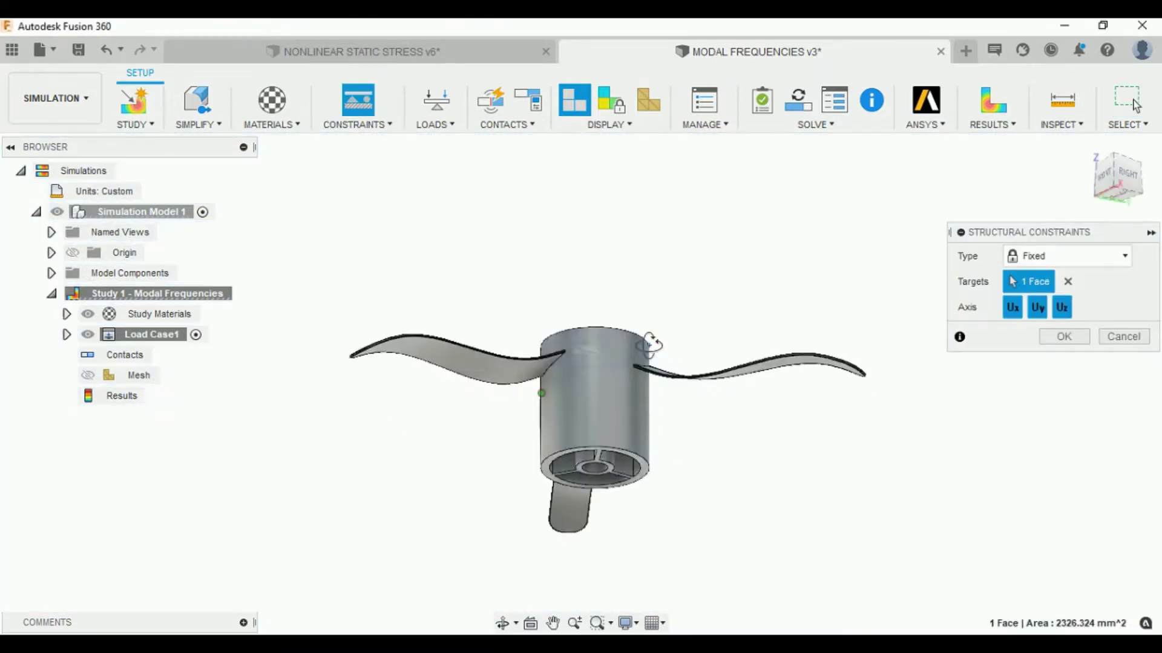
scroll(624, 457, up, 1)
scroll(616, 462, up, 1)
click(593, 367)
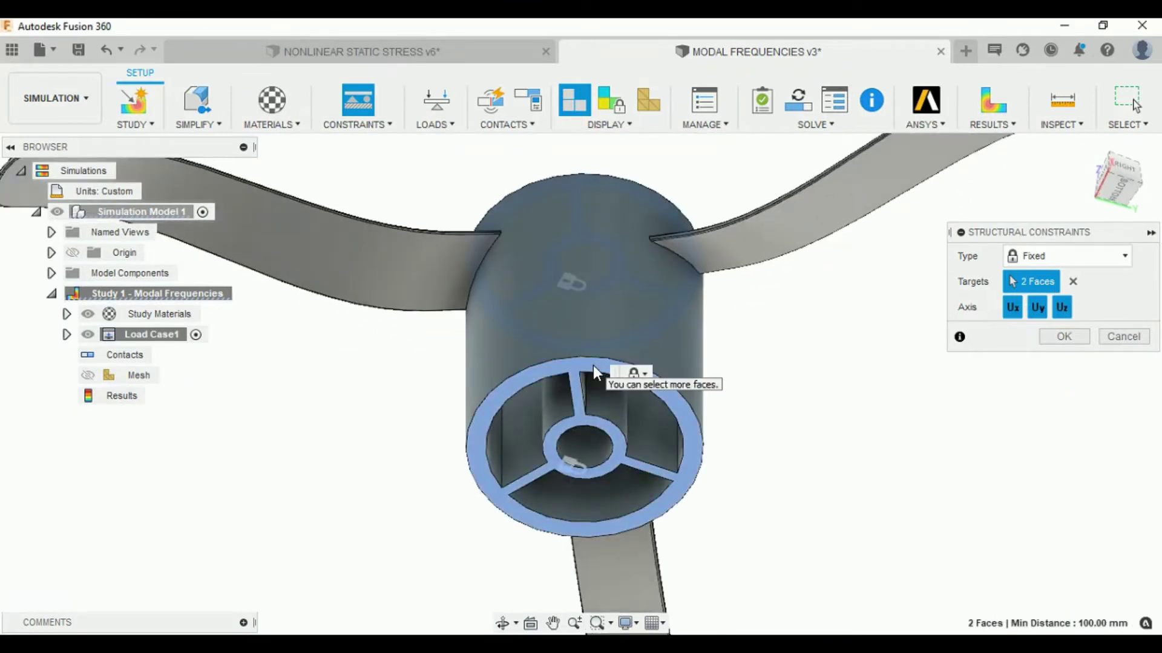
scroll(593, 365, down, 3)
shift+middle_drag(592, 366, 1025, 379)
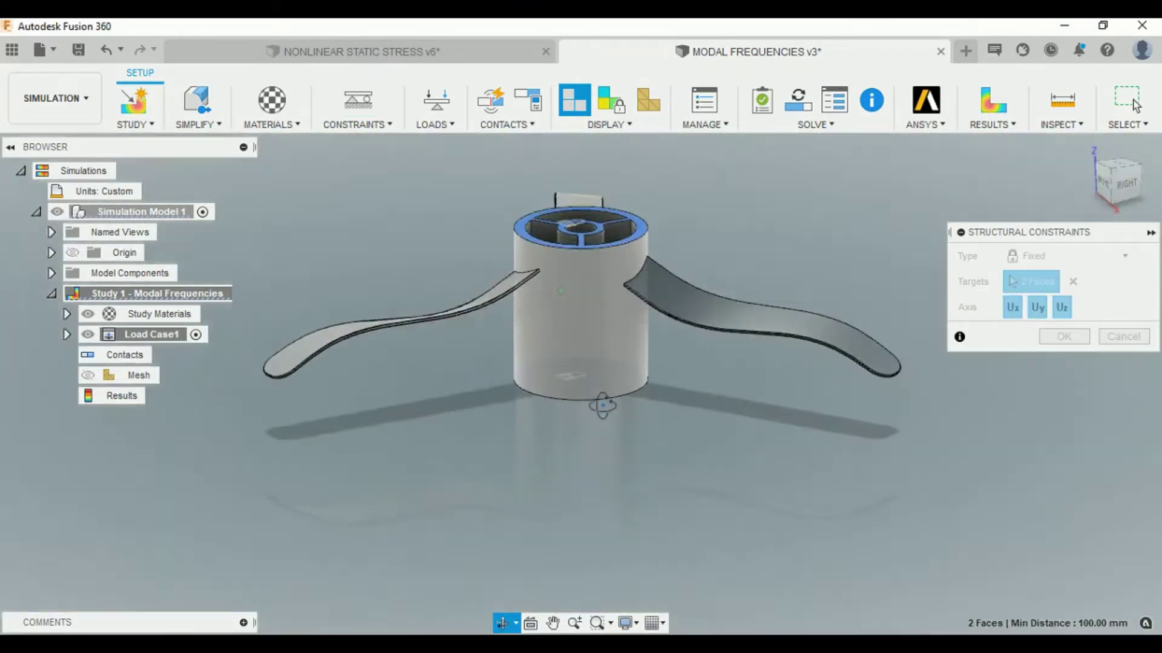
click(1063, 337)
- Add a Pin structural constraint on the hub's outer cylindrical face
shift+middle_drag(768, 455, 458, 215)
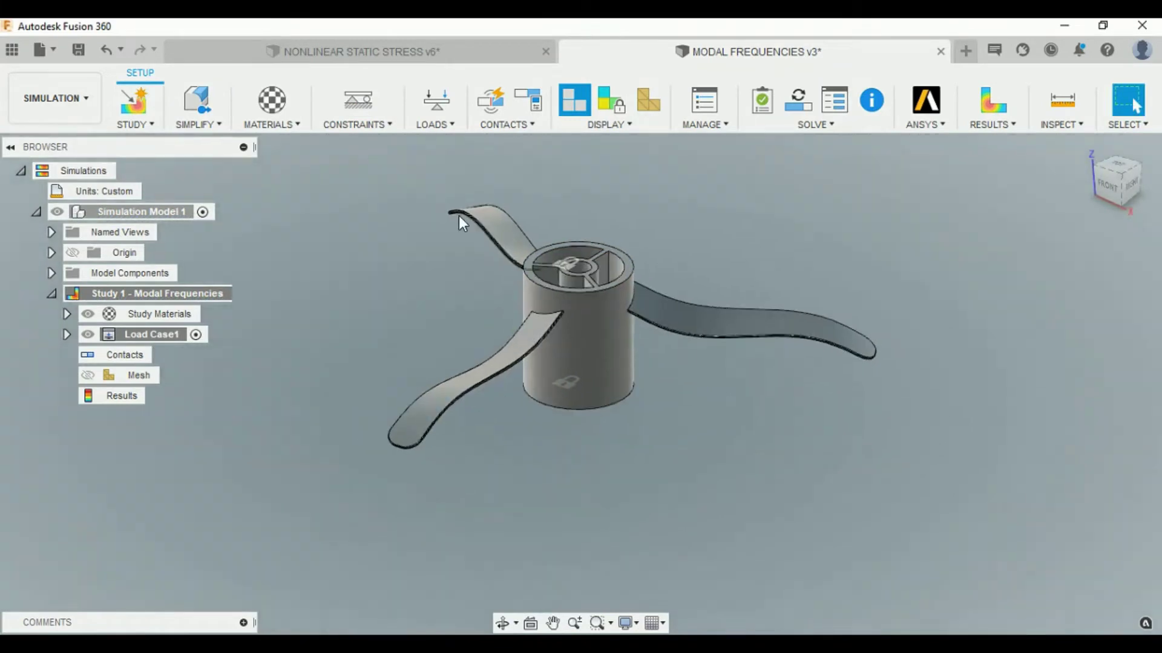
click(357, 124)
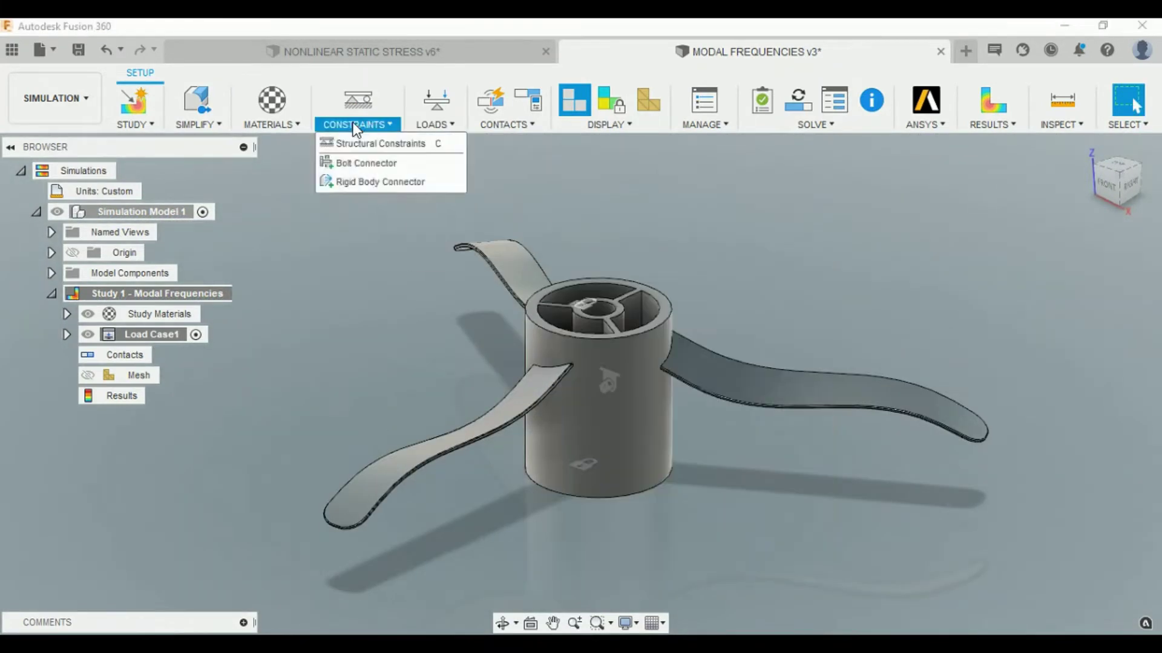
click(354, 122)
click(356, 124)
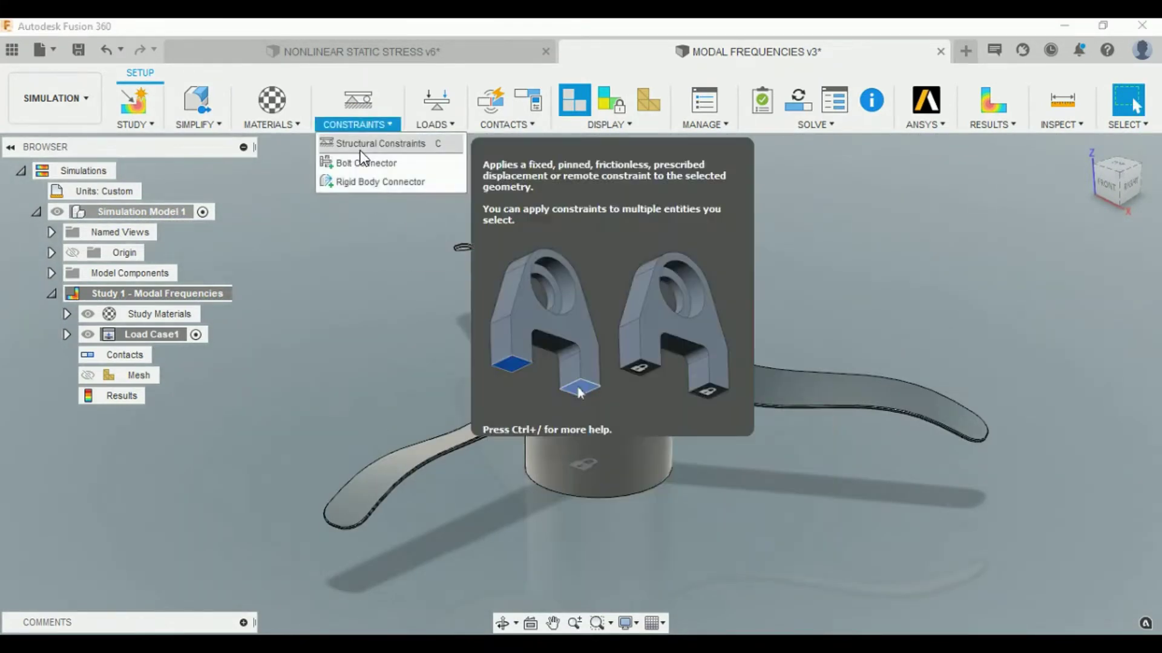
click(372, 143)
click(746, 216)
click(742, 250)
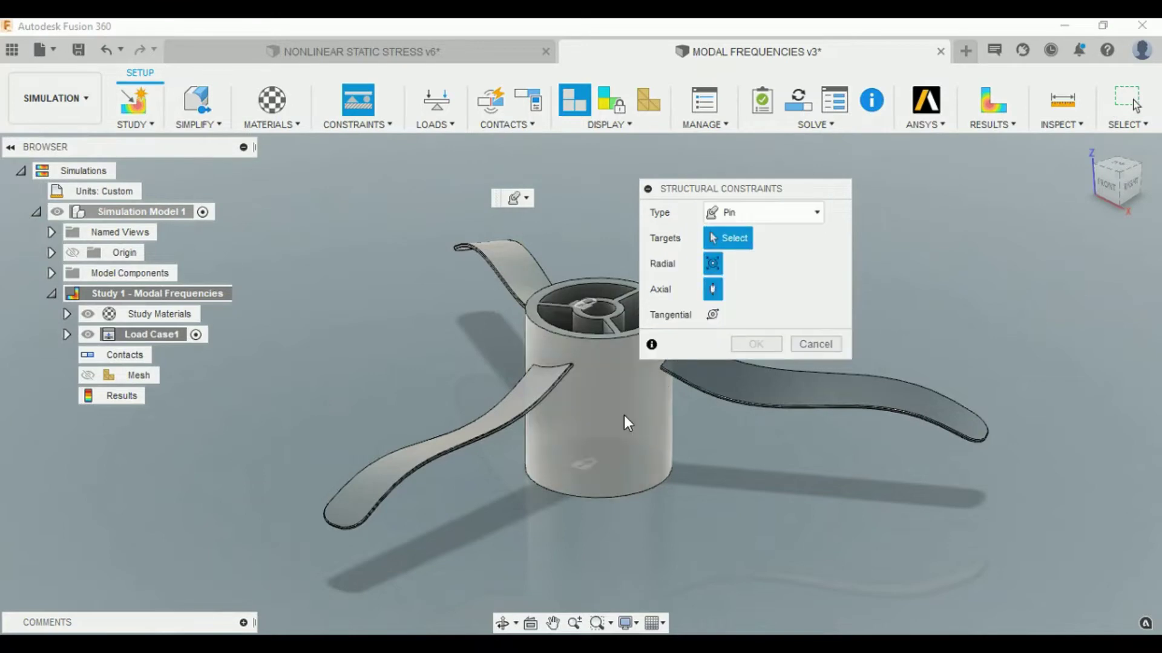
click(623, 415)
click(756, 343)
click(379, 123)
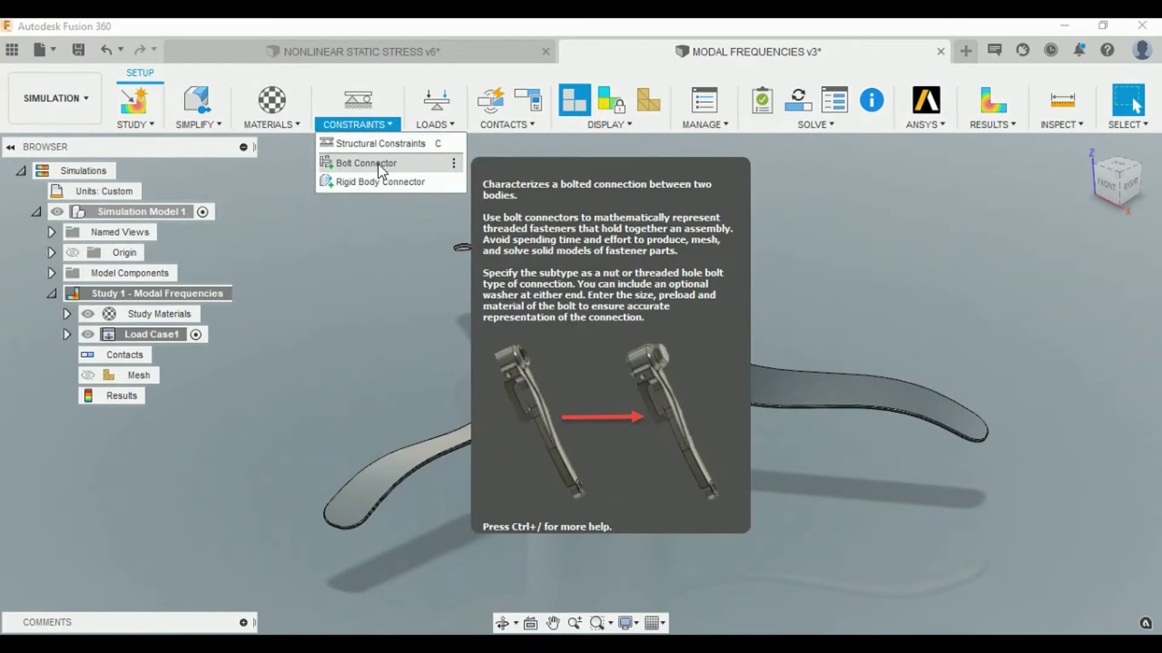
click(430, 142)
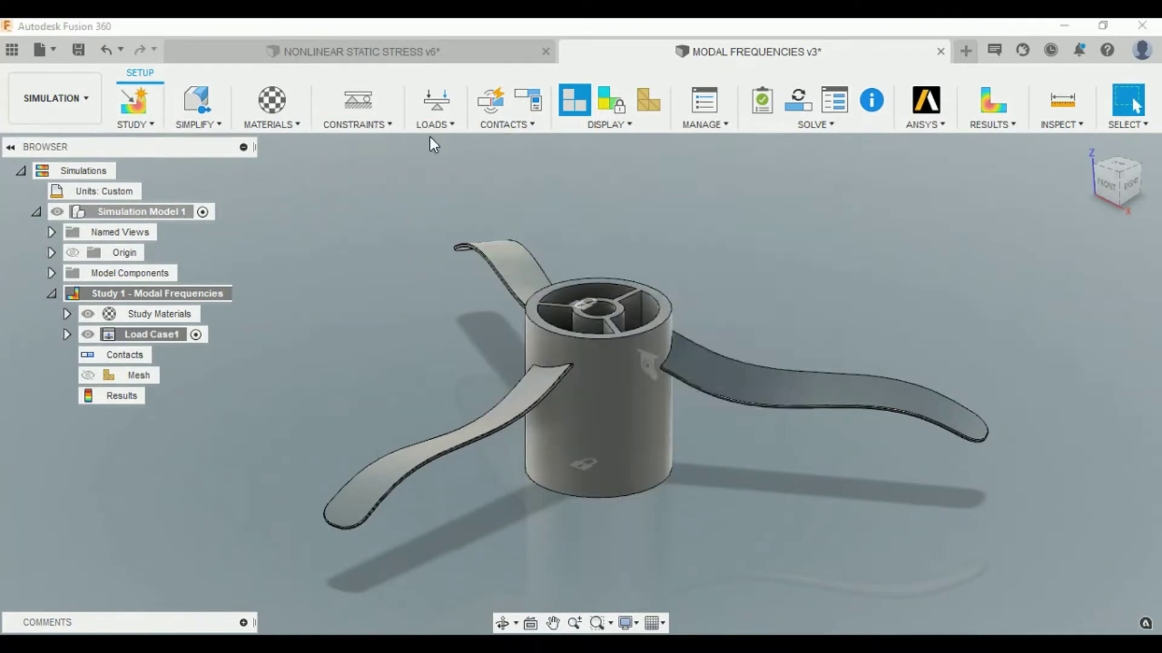
- Select the left, top and right blade faces and enter a 10 N force
click(416, 455)
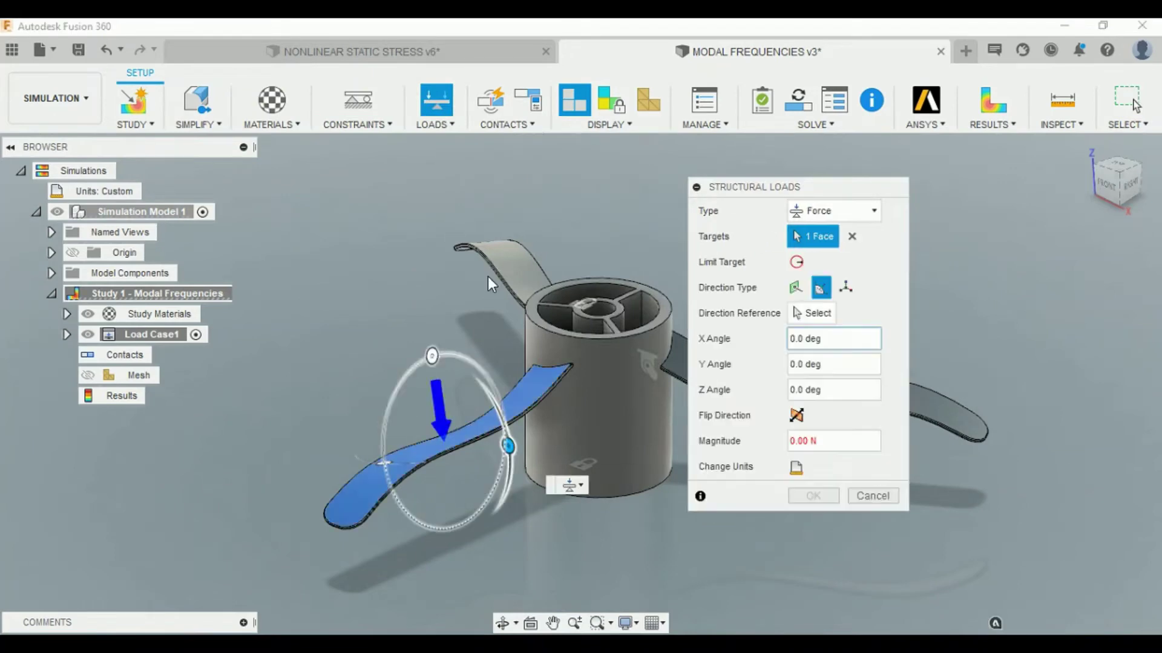
click(509, 249)
scroll(339, 266, down, 4)
click(599, 340)
scroll(599, 340, up, 3)
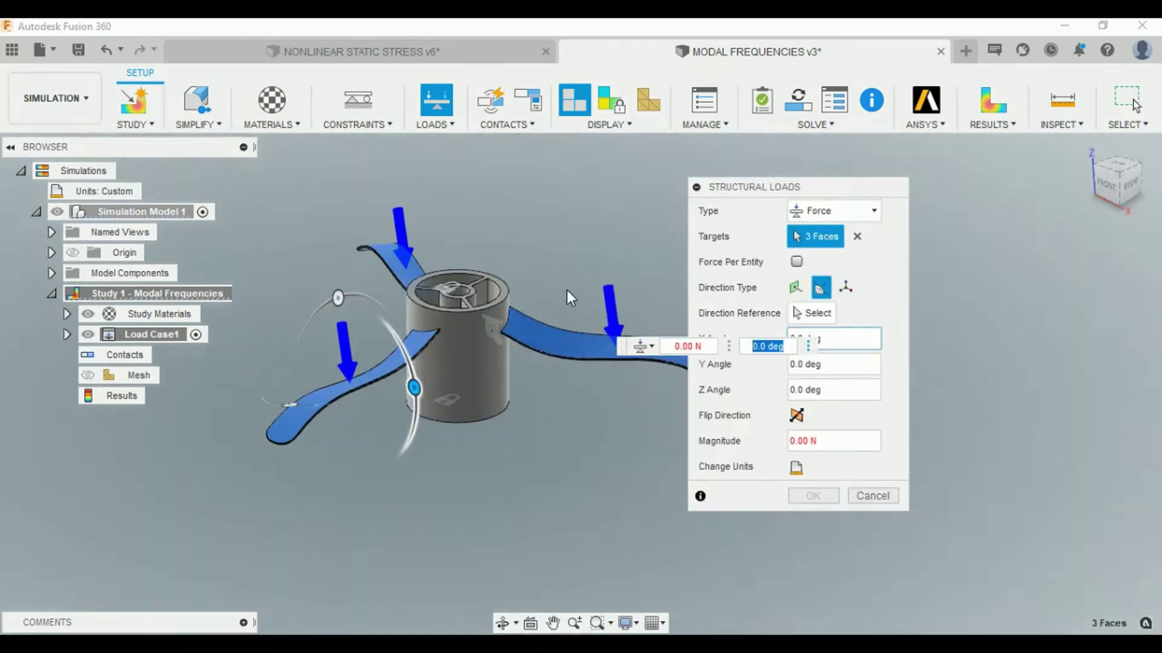
text(10)
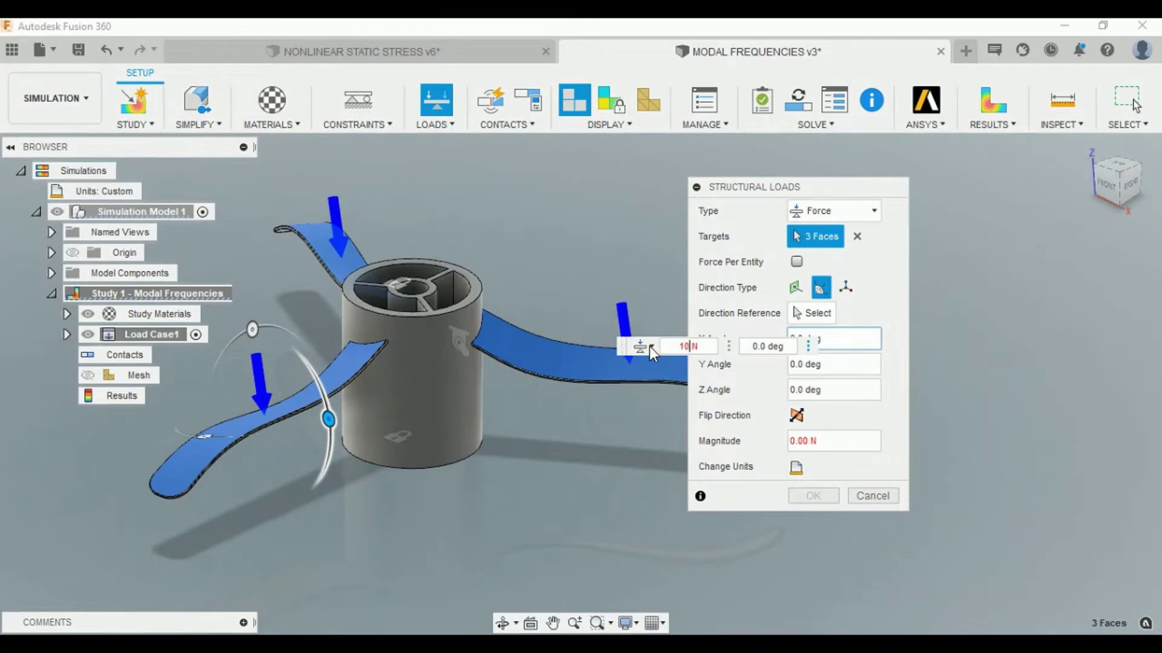
- Apply the force per entity, tilted -15 deg about X, and confirm it
drag(795, 185, 898, 168)
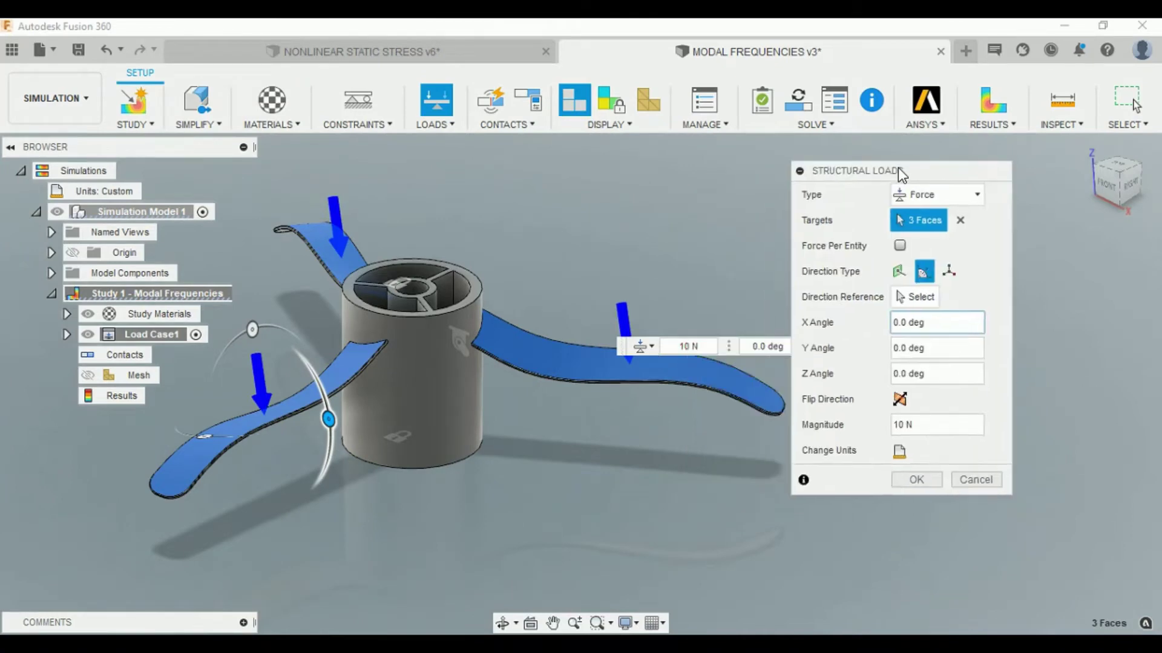
click(1107, 191)
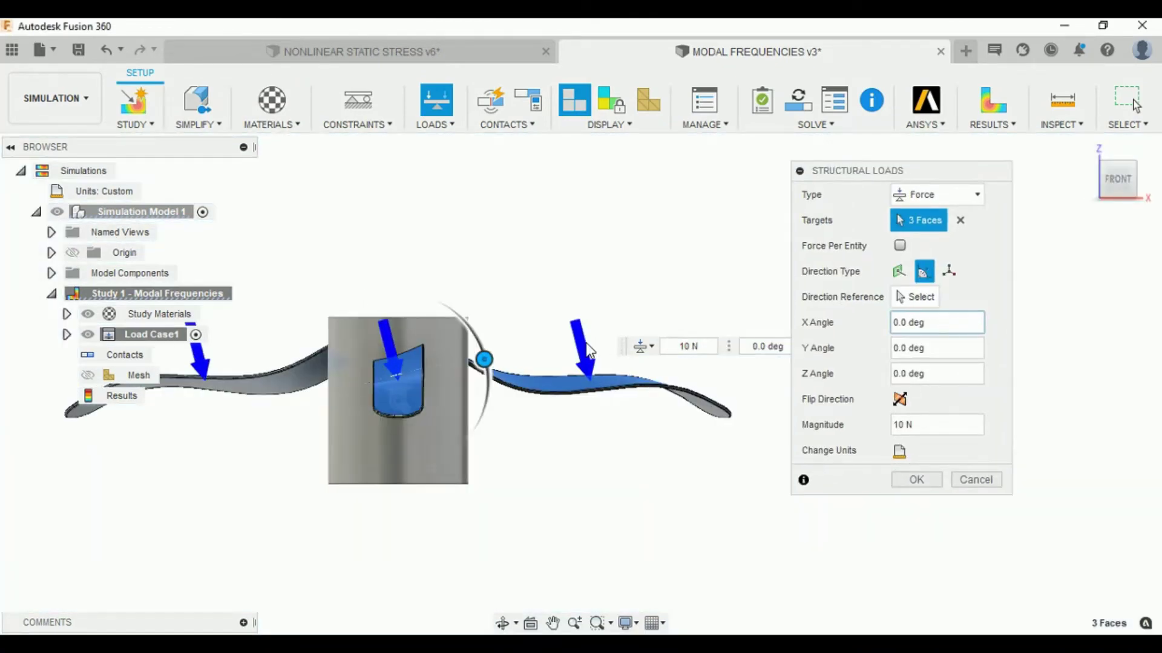
click(899, 245)
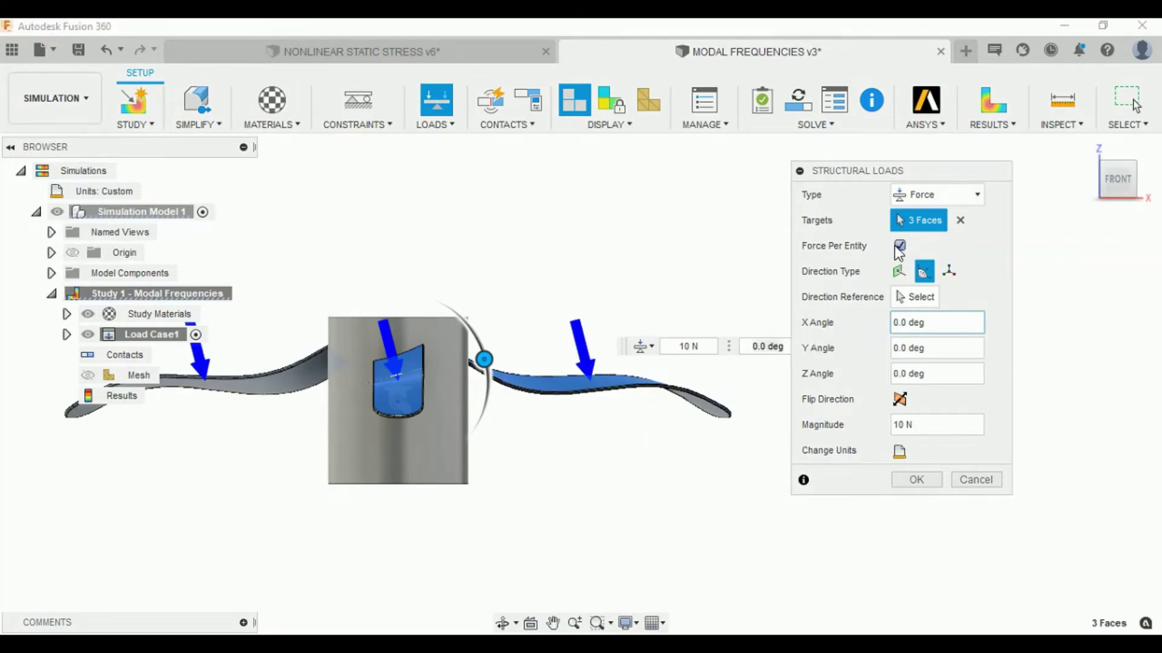
click(909, 290)
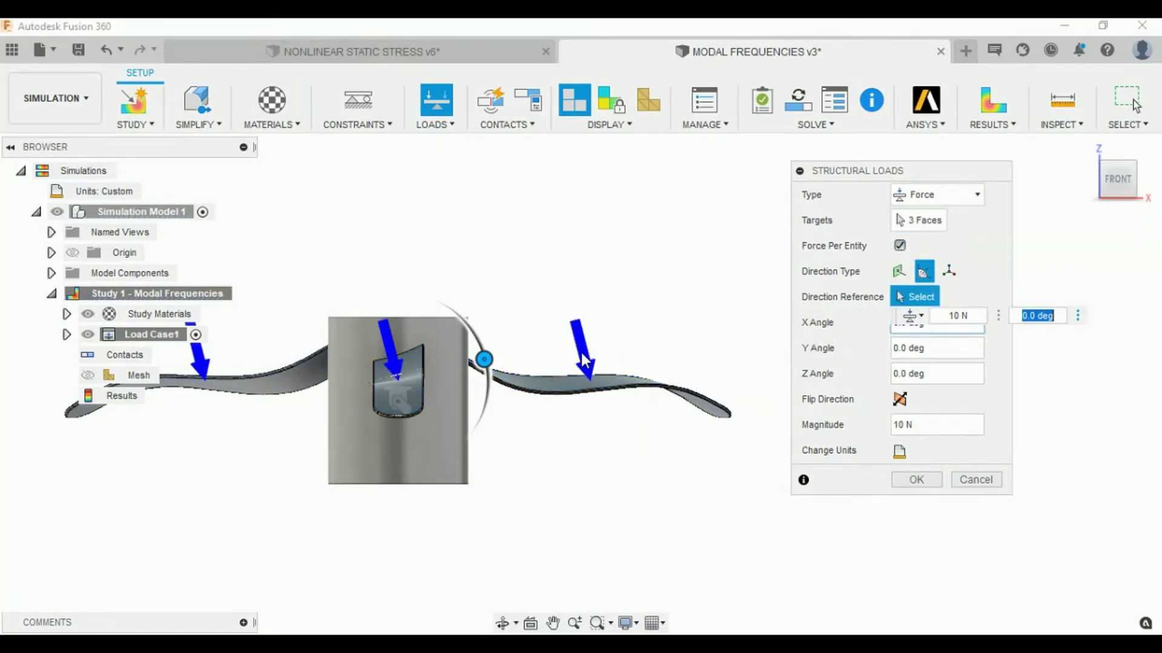
drag(487, 359, 488, 383)
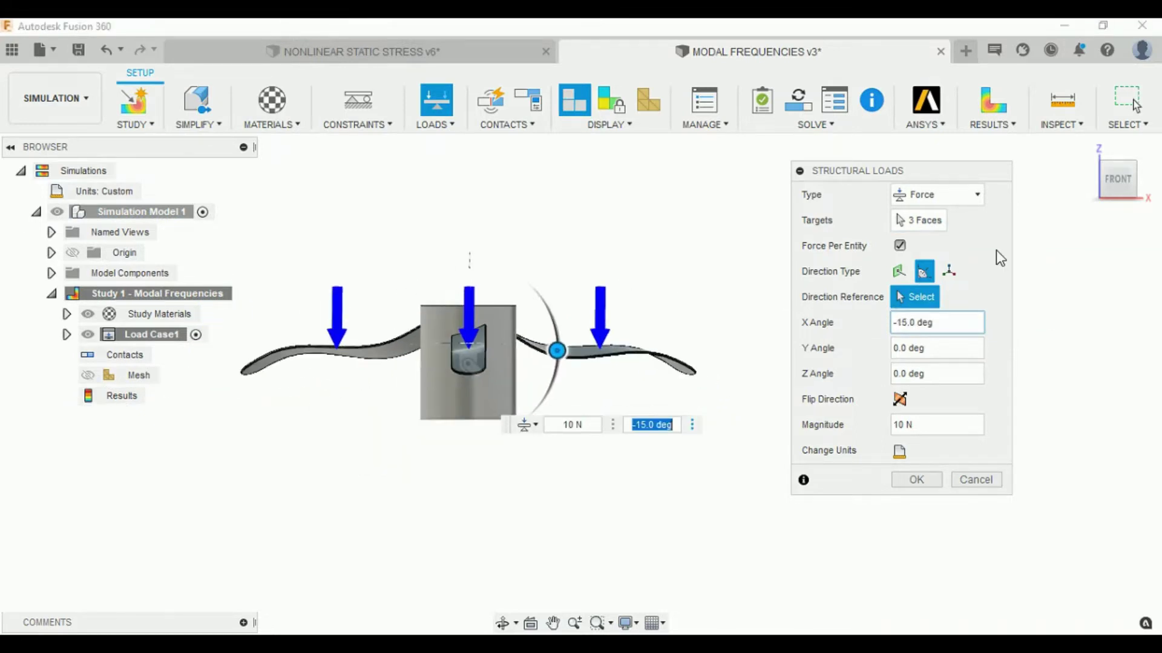
mouse_move(1117, 176)
mouse_down()
mouse_move(1074, 196)
mouse_move(1029, 254)
mouse_up()
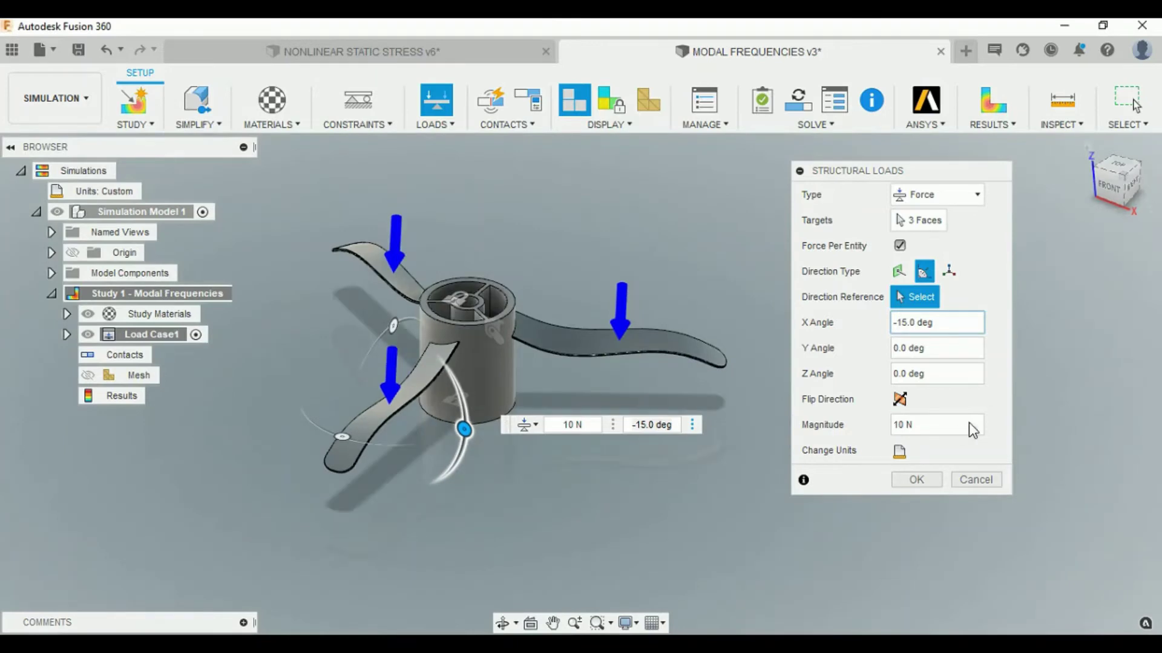
click(921, 478)
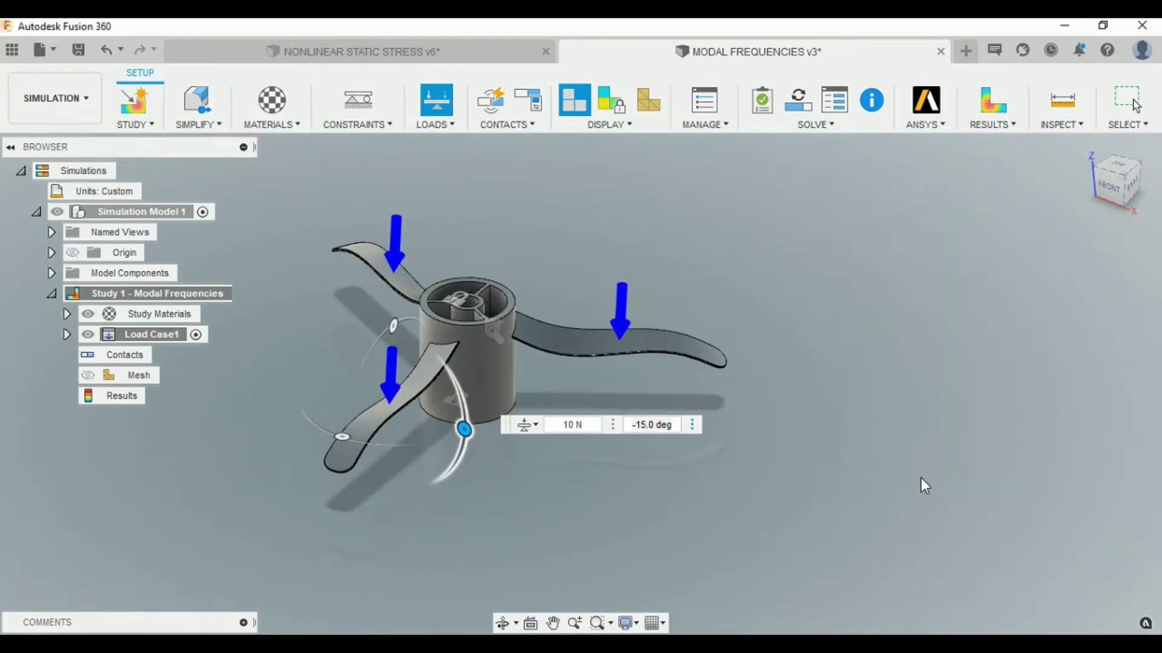
- Toggle gravity on and view its Edit Gravity settings at 9.807 m/s^2
mouse_move(564, 329)
shift+middle_down()
mouse_move(601, 255)
mouse_move(476, 230)
mouse_move(508, 215)
mouse_move(602, 218)
mouse_move(744, 228)
mouse_move(761, 248)
mouse_move(554, 224)
mouse_move(431, 154)
shift+middle_up()
click(444, 122)
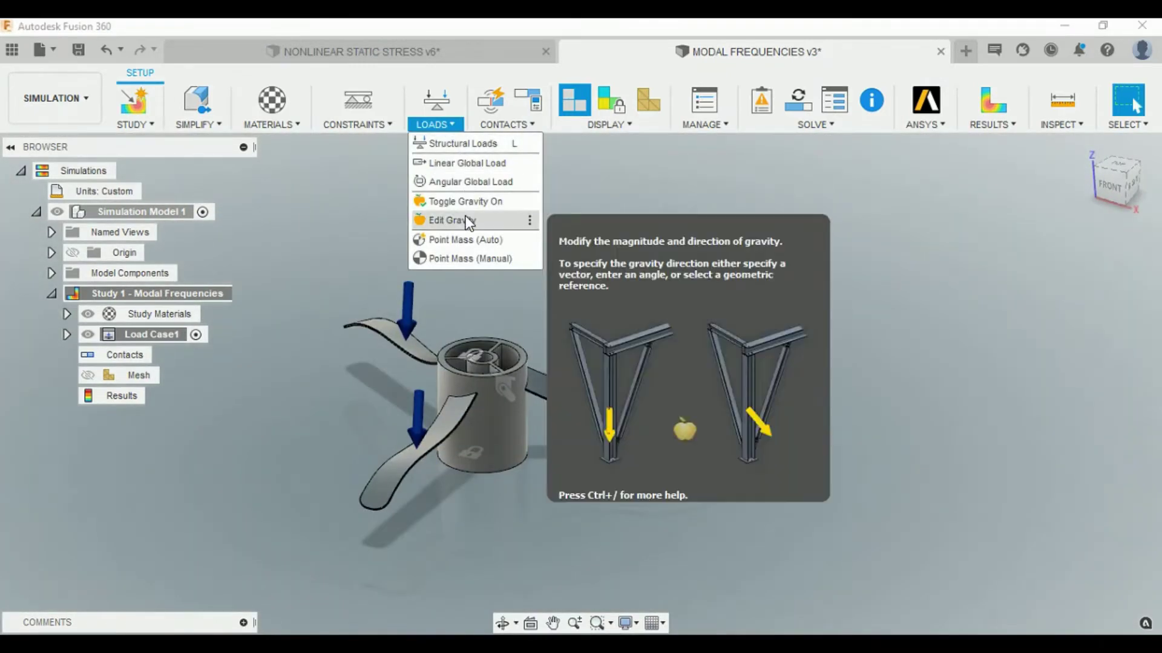
click(465, 201)
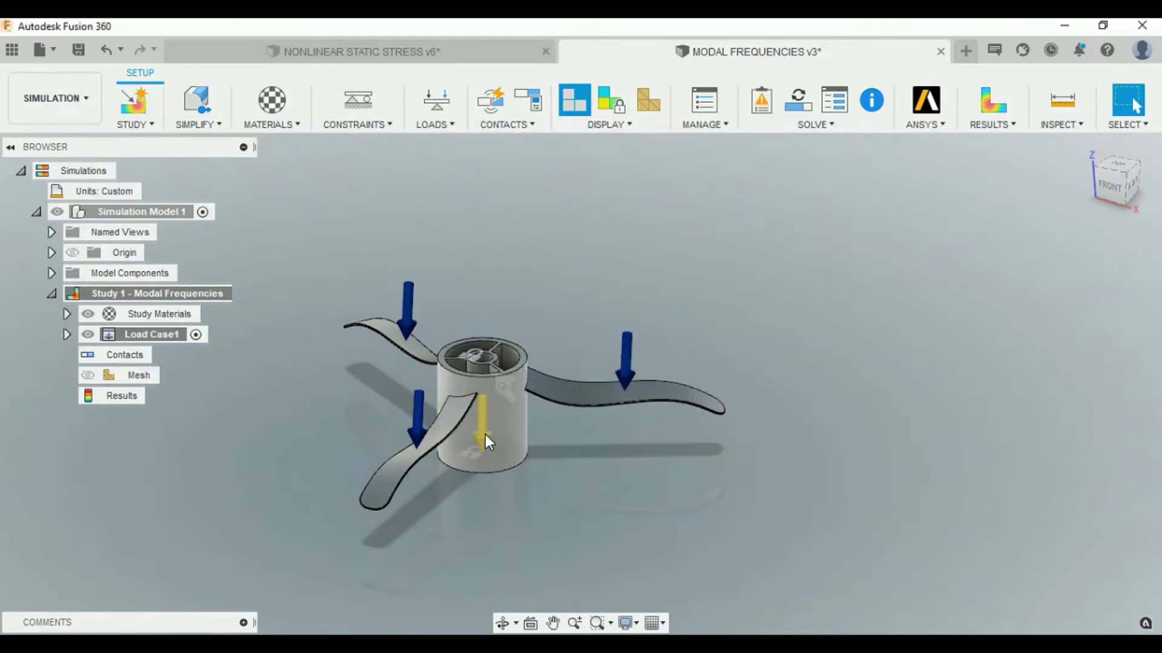
scroll(485, 434, up, 2)
scroll(485, 434, down, 5)
double_click(486, 401)
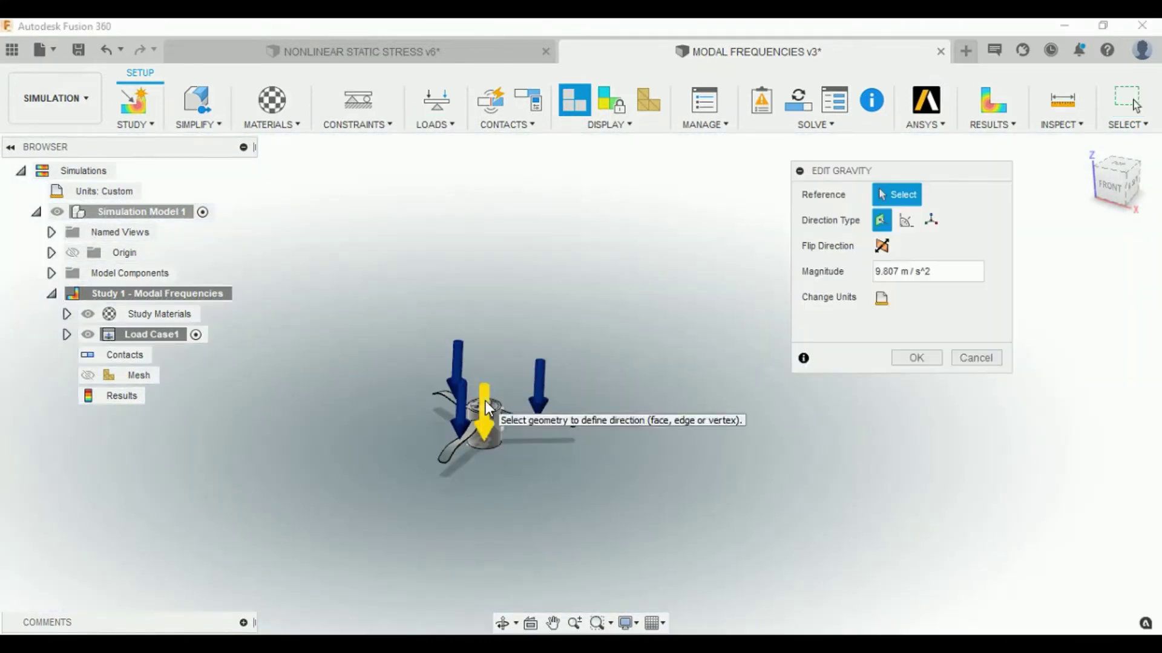
scroll(500, 449, up, 3)
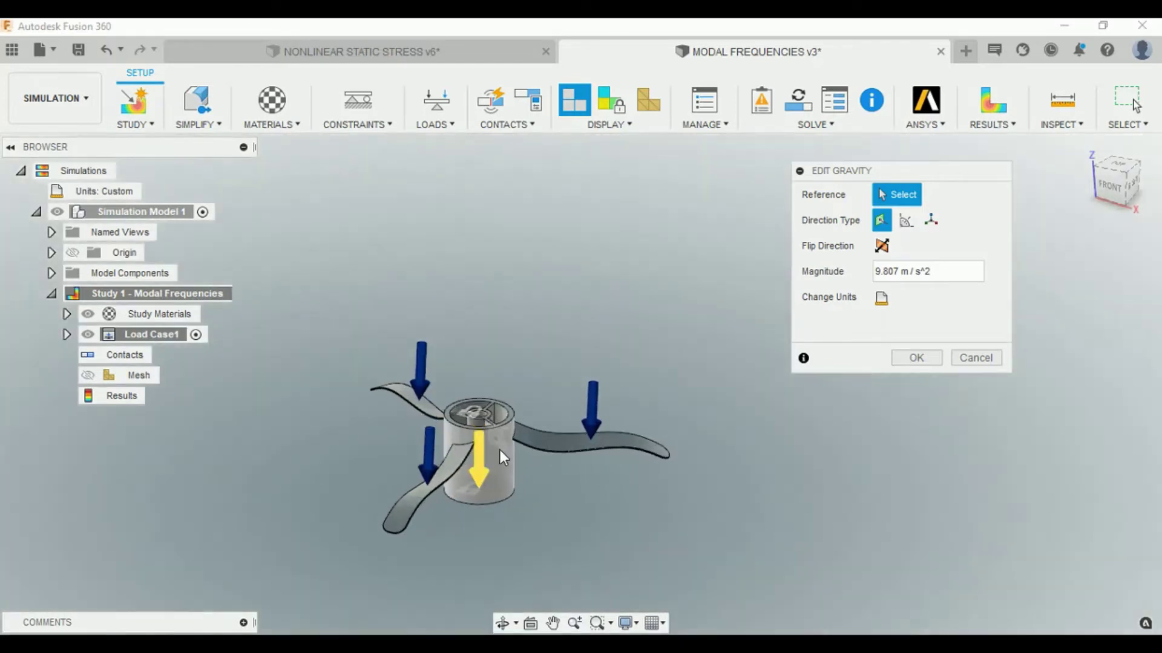
scroll(500, 449, up, 1)
click(913, 355)
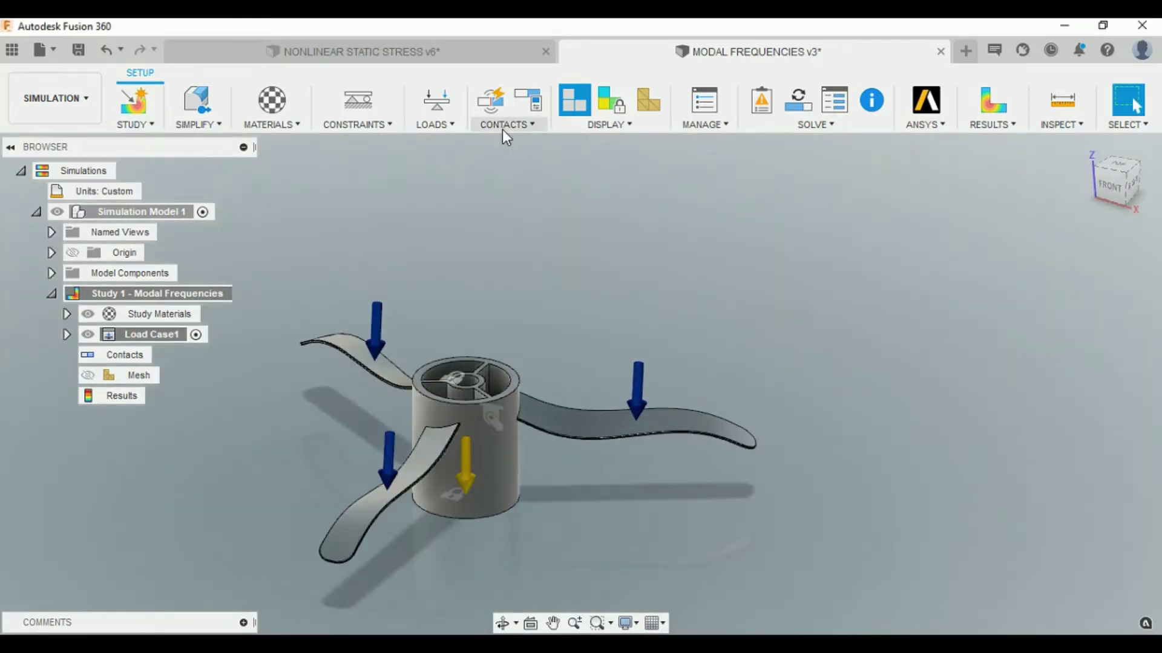
click(504, 127)
click(509, 157)
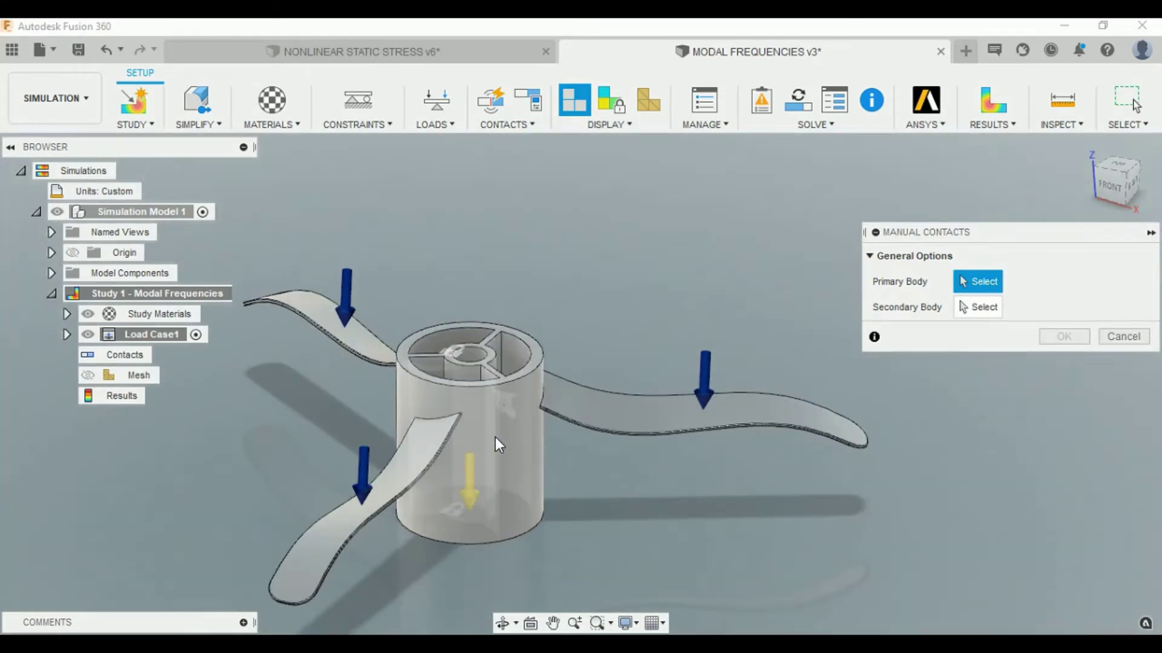
click(495, 437)
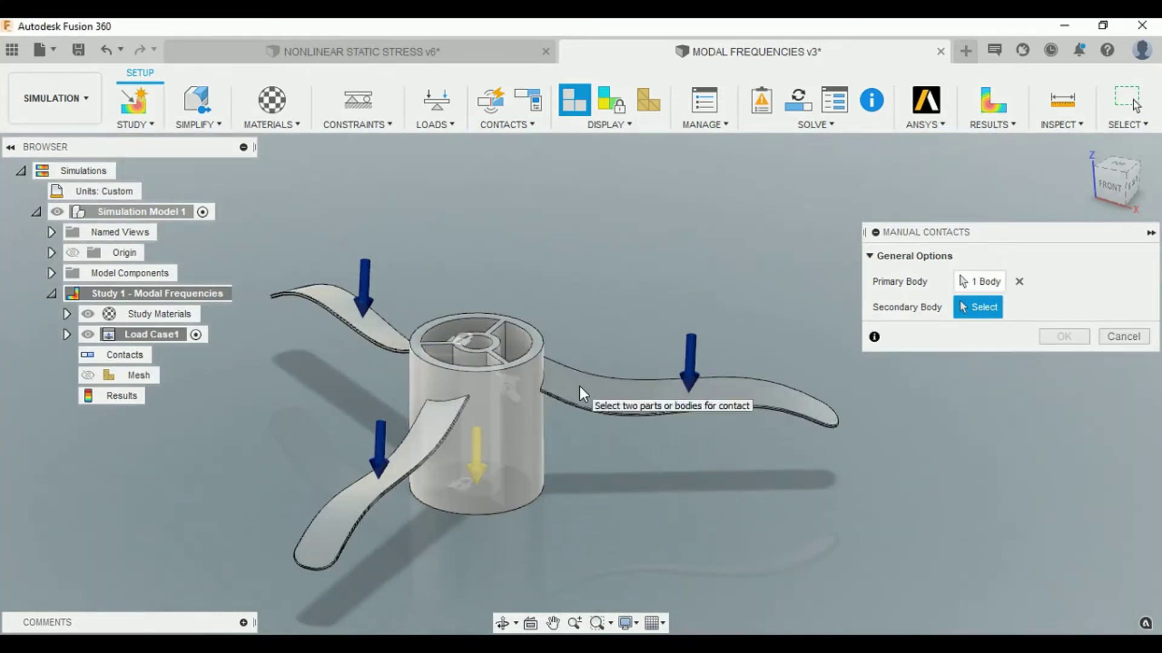
click(1102, 336)
scroll(601, 222, down, 3)
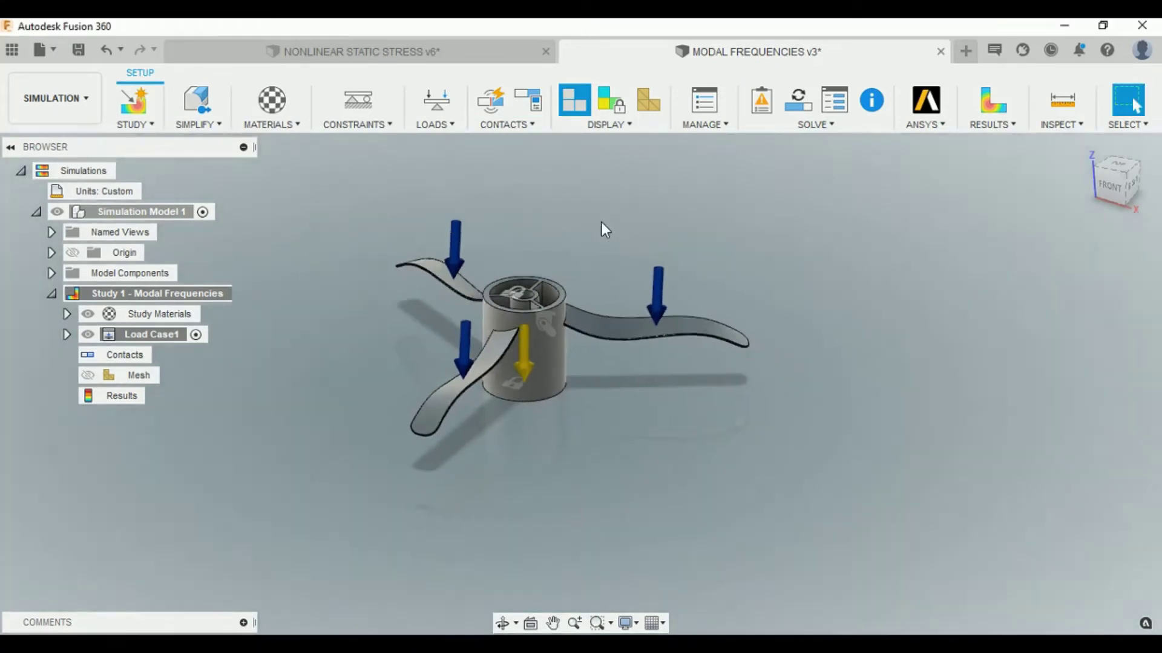
click(168, 354)
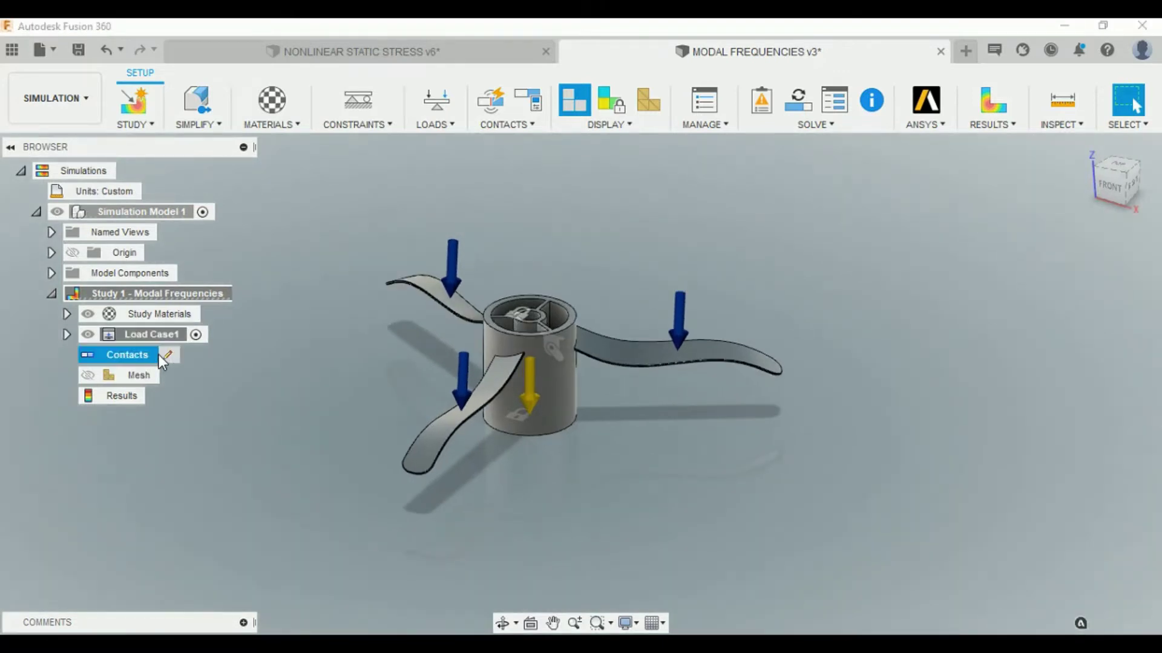
click(870, 606)
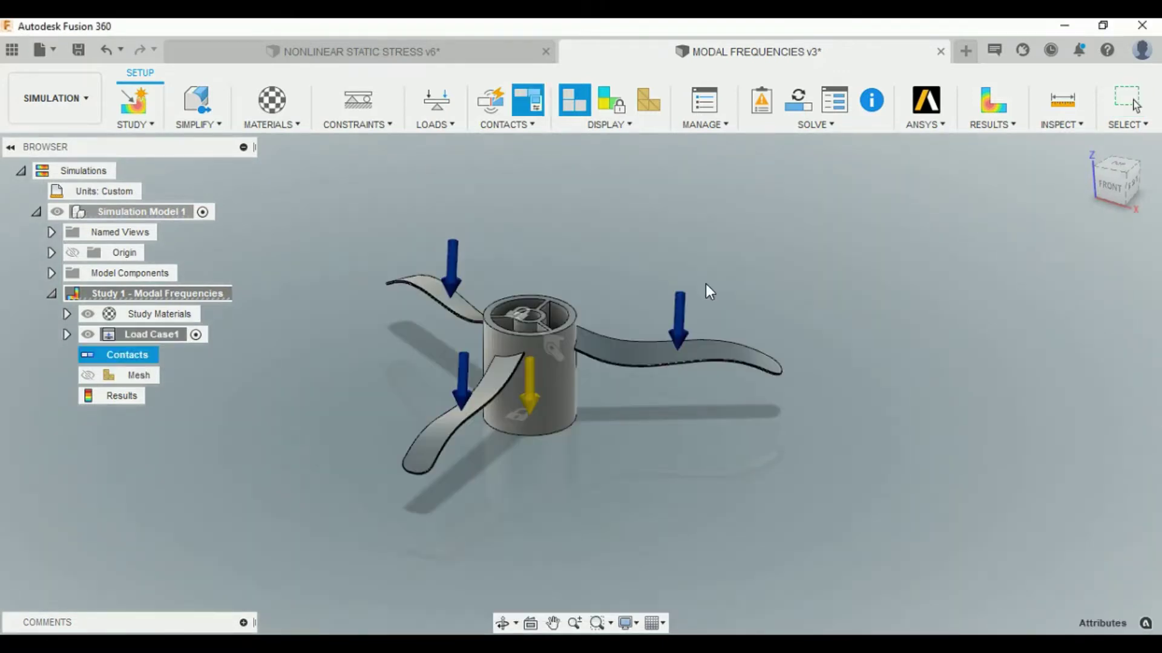
click(602, 122)
click(528, 125)
mouse_move(704, 124)
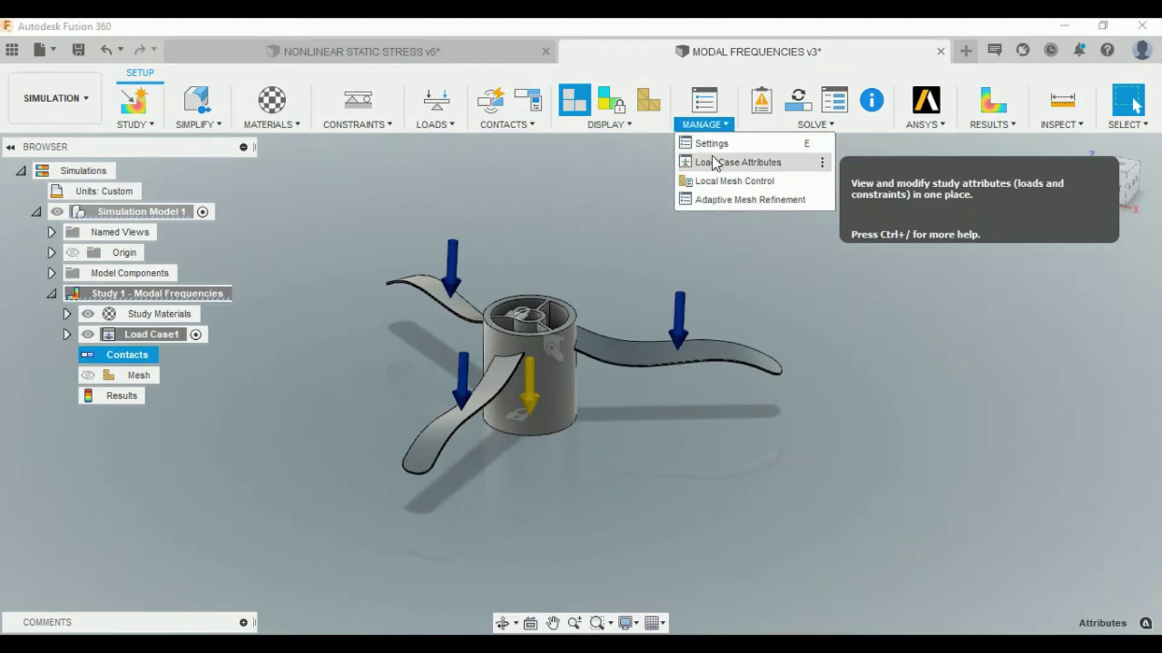
- Keep Number of Modes at 8 and enable Compute Preloaded Modes in study settings
click(716, 163)
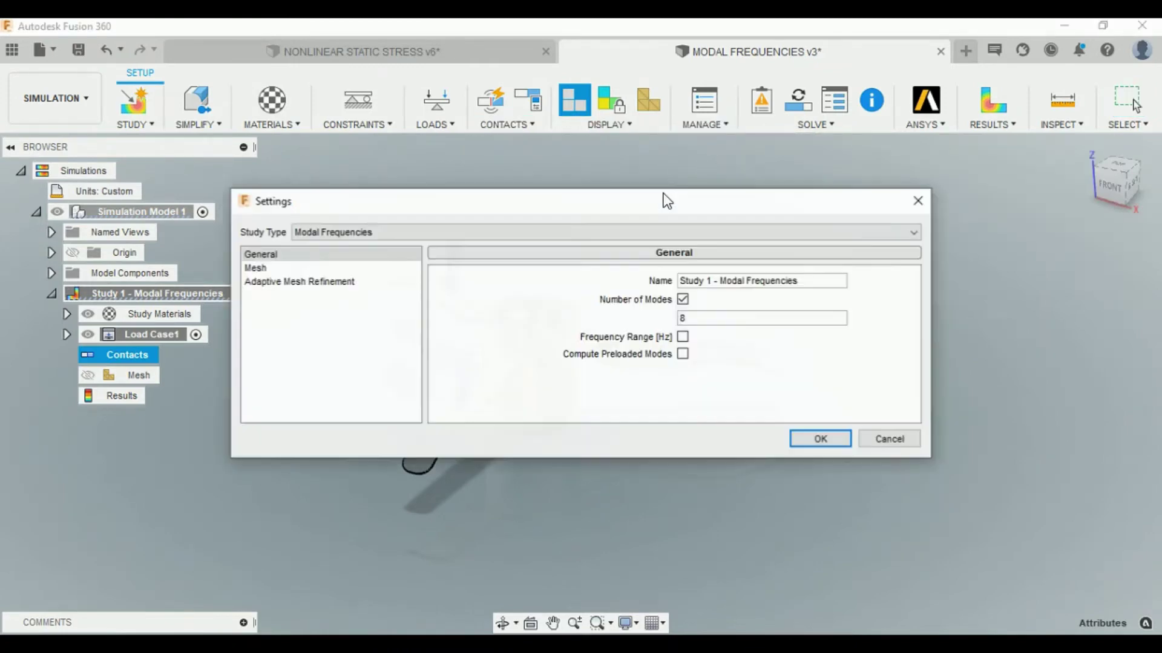
click(262, 270)
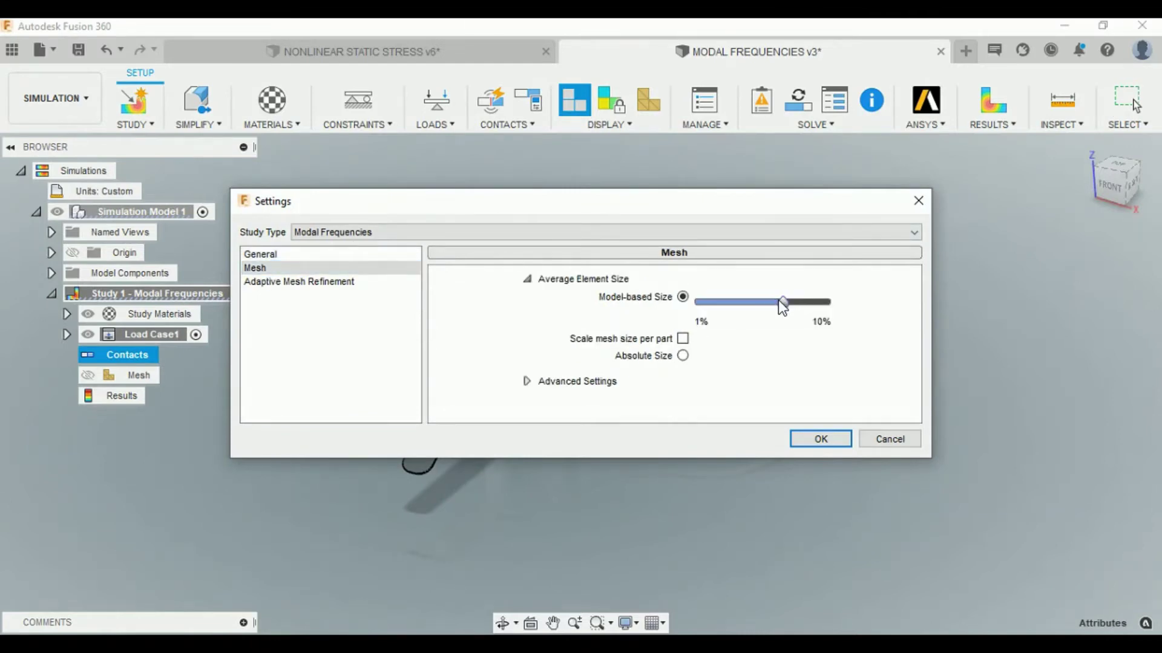
click(345, 256)
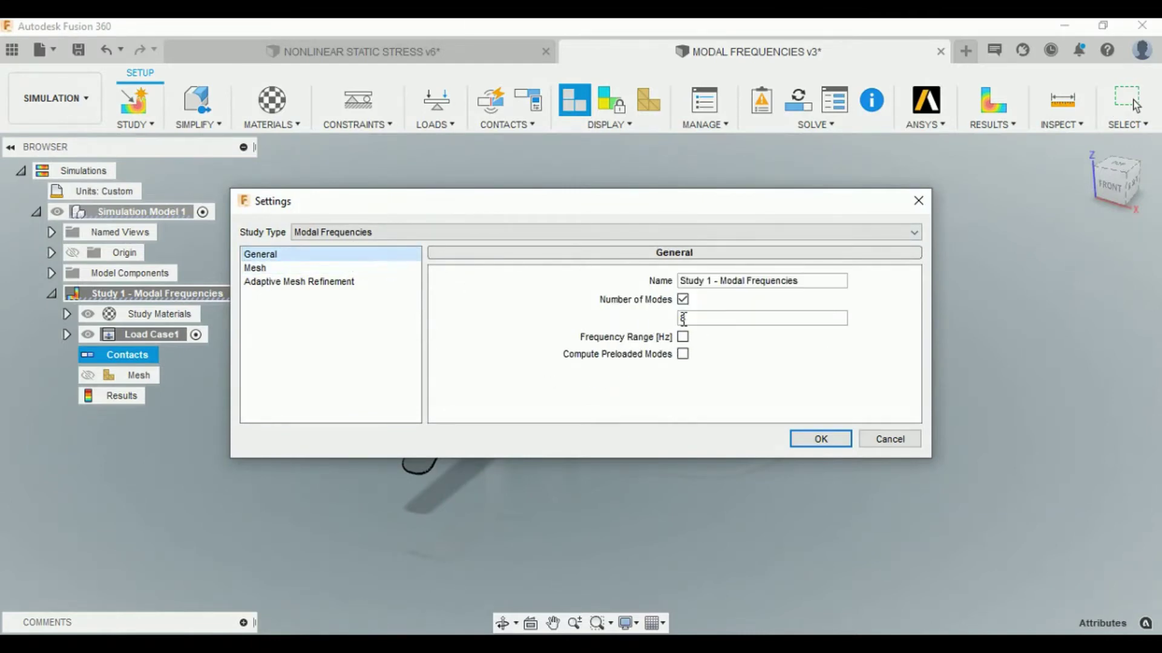
double_click(709, 324)
text(10)
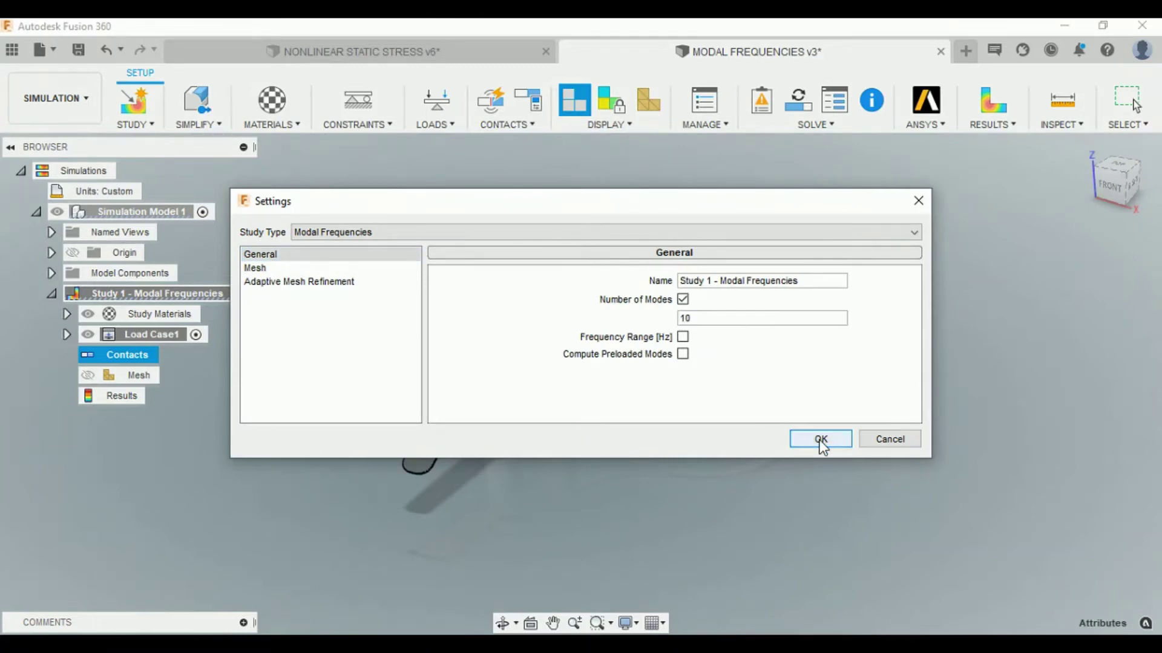
drag(695, 318, 657, 324)
text(8)
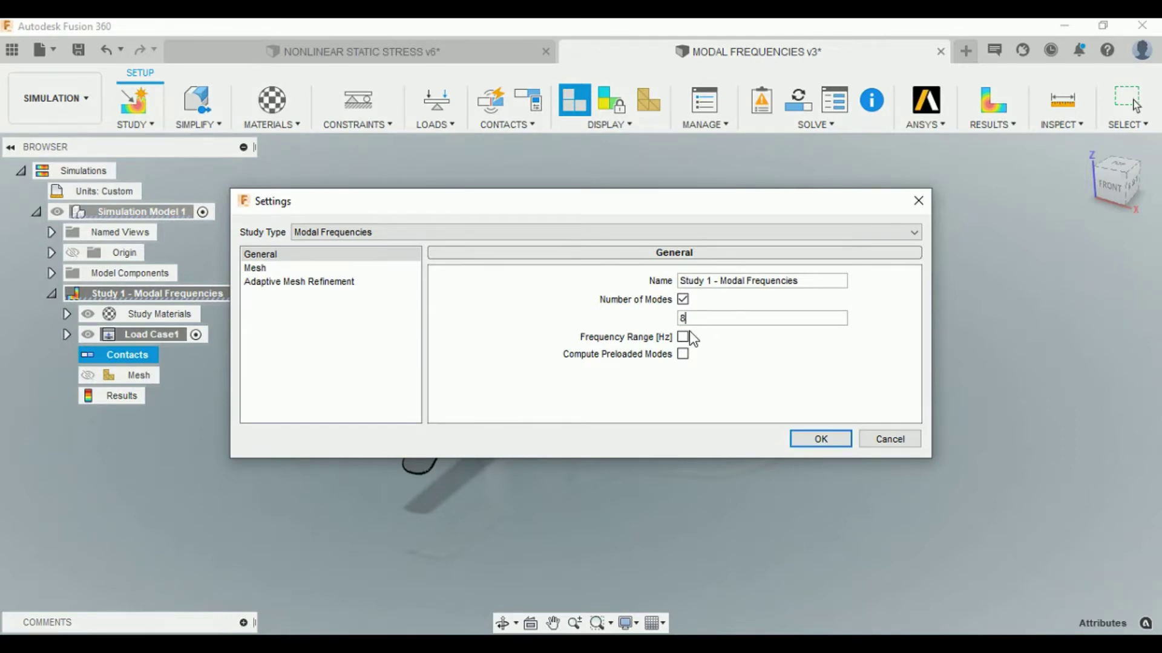
click(682, 355)
click(807, 436)
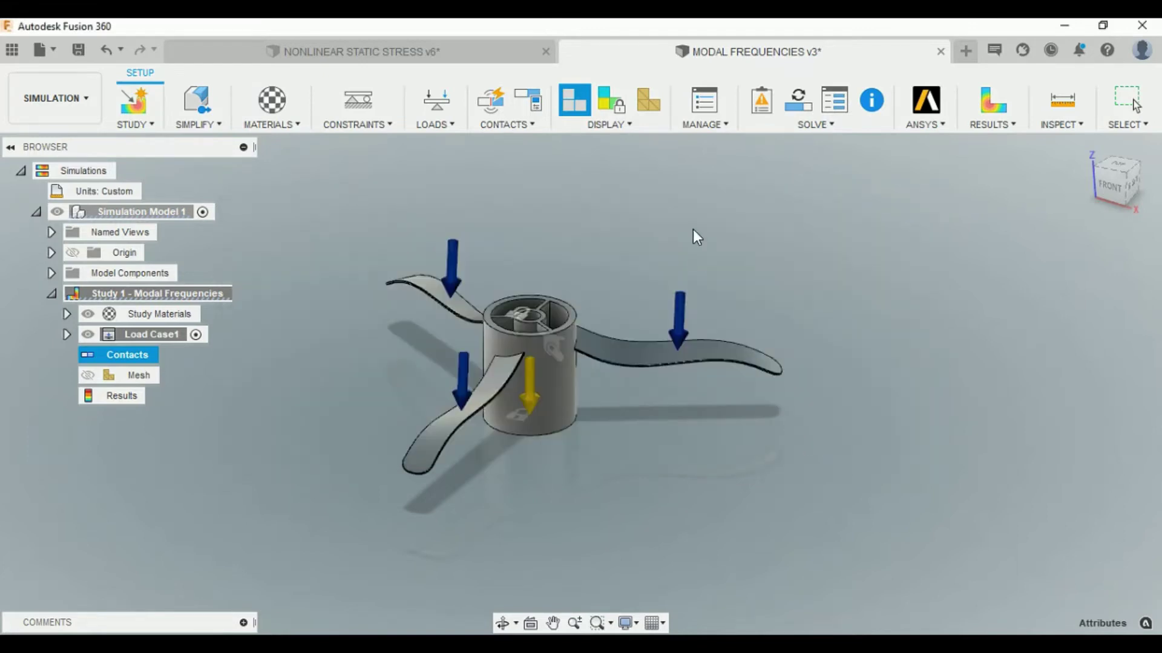
- Review the Load Case Attributes summary of loads and constraints, then close it
scroll(604, 387, up, 5)
scroll(620, 239, down, 3)
scroll(619, 238, down, 2)
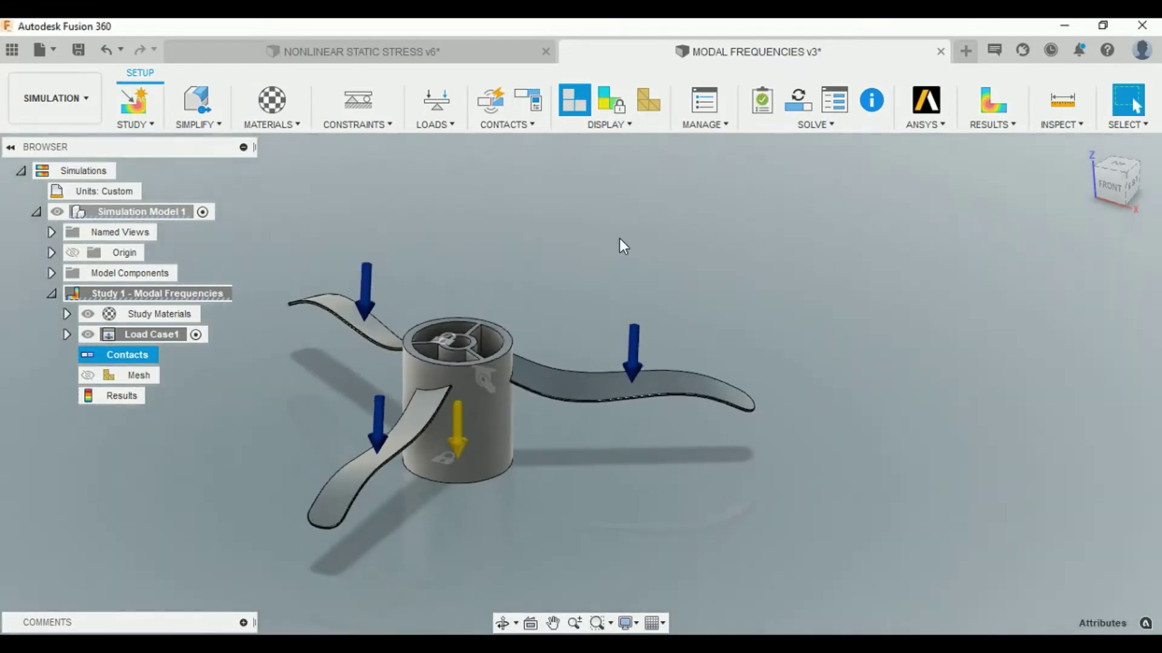
scroll(619, 238, down, 1)
click(726, 126)
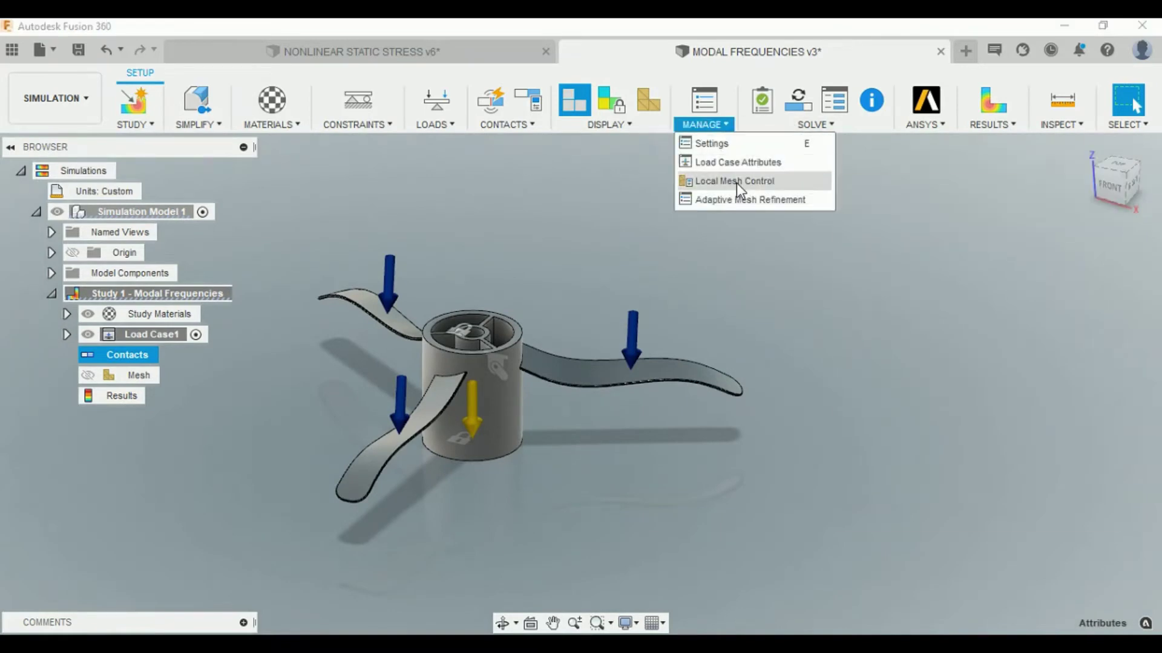
click(737, 163)
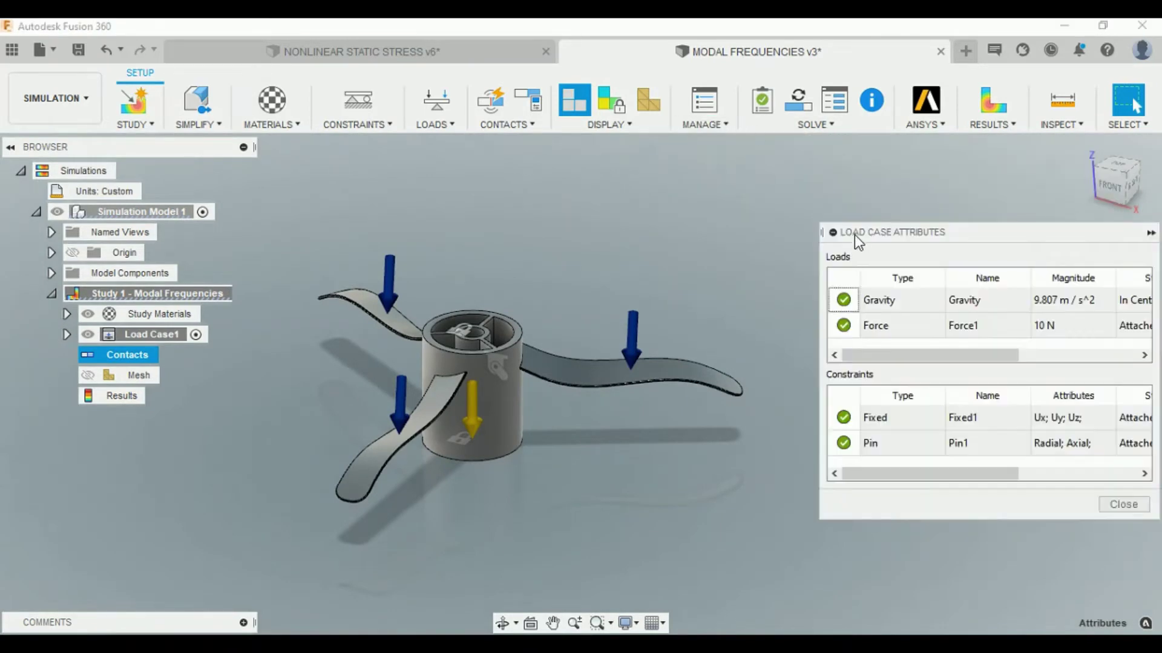
drag(854, 235, 622, 184)
drag(646, 304, 765, 386)
drag(794, 300, 652, 288)
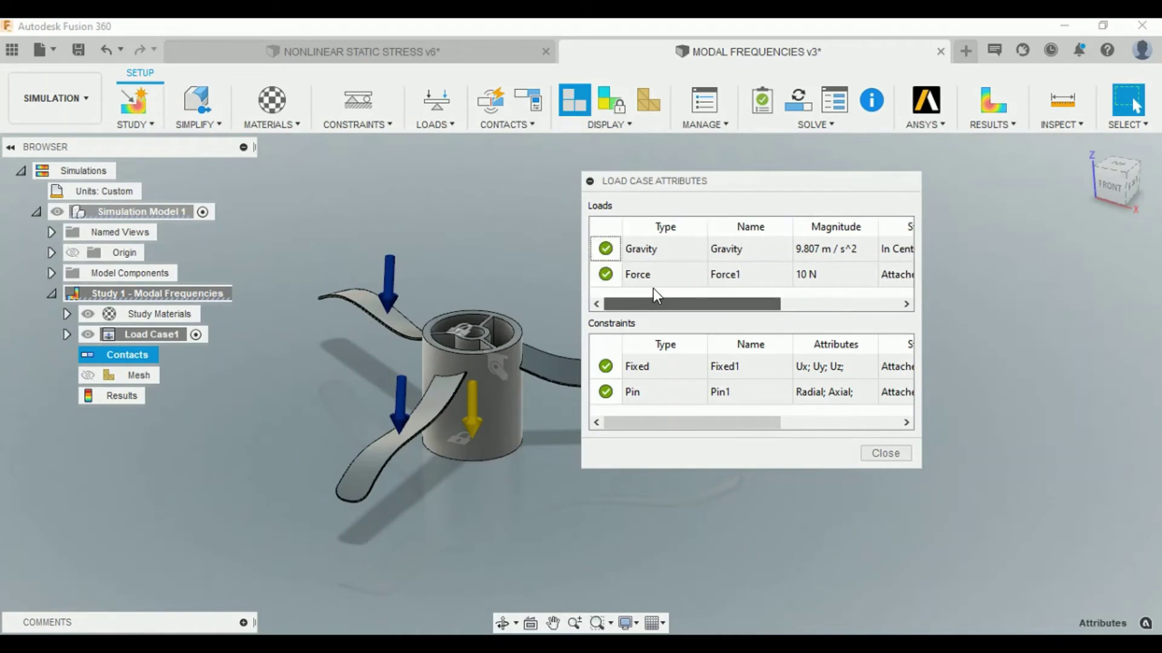
drag(747, 422, 865, 423)
click(886, 453)
- Pre-check the study and confirm it is ready to solve
click(767, 128)
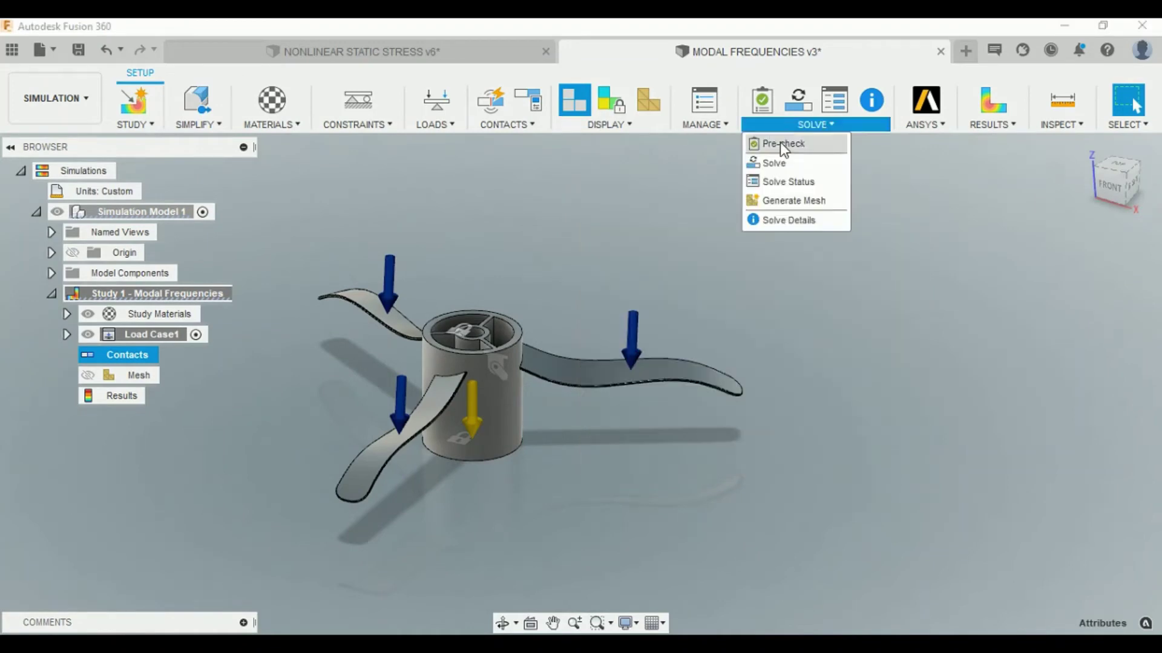
click(783, 145)
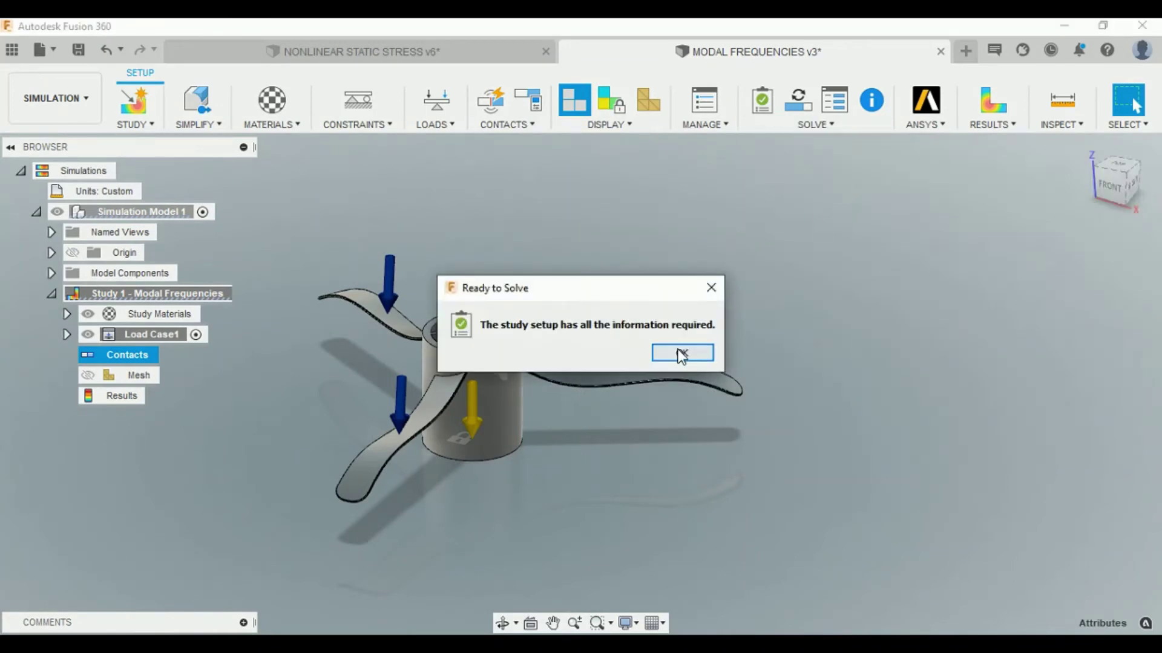
click(682, 352)
- Solve the modal study on the cloud and expand its job progress
click(830, 124)
click(807, 166)
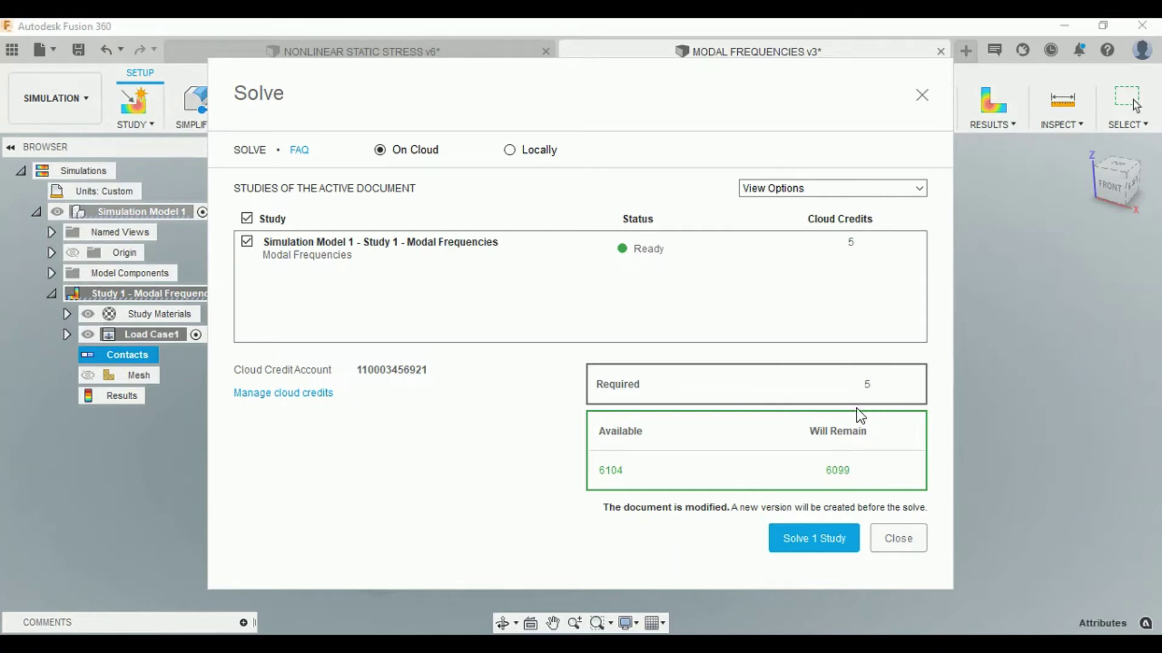
click(824, 540)
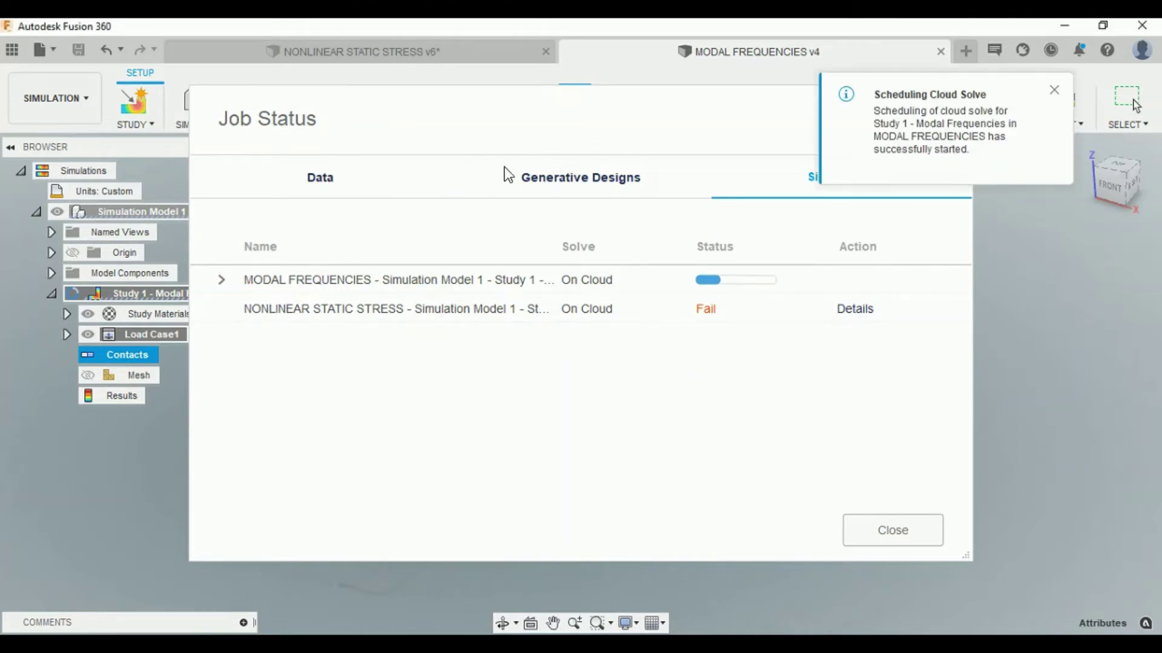
click(1055, 94)
click(221, 280)
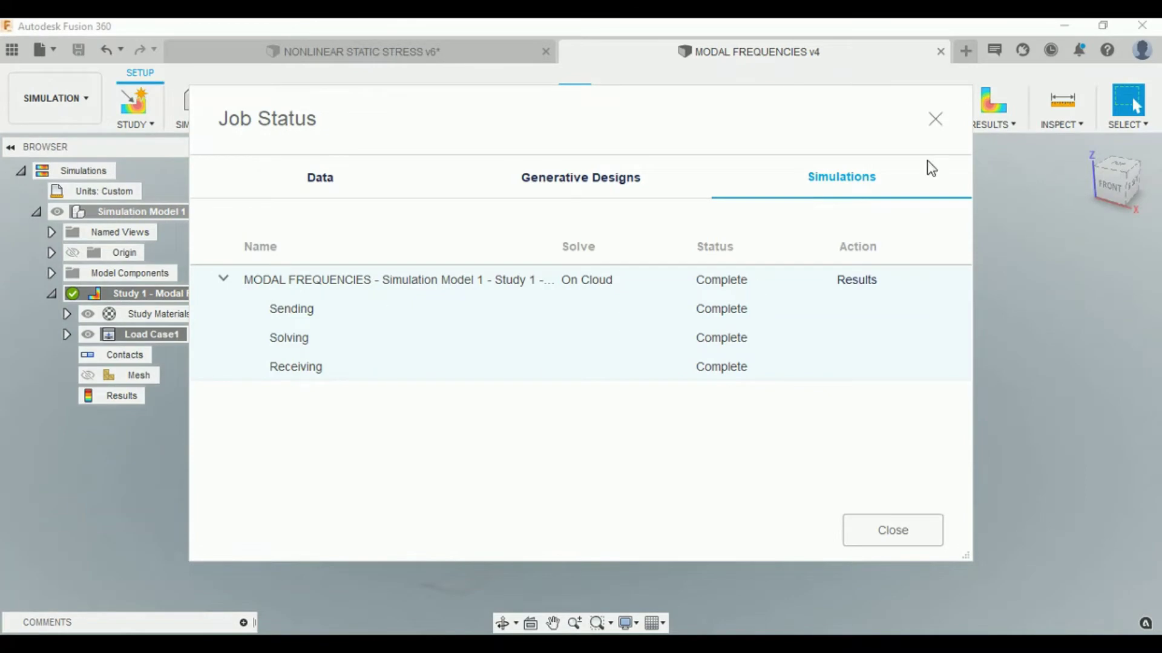
- Close Job Status, open the solved study's results and orbit the impeller
click(933, 118)
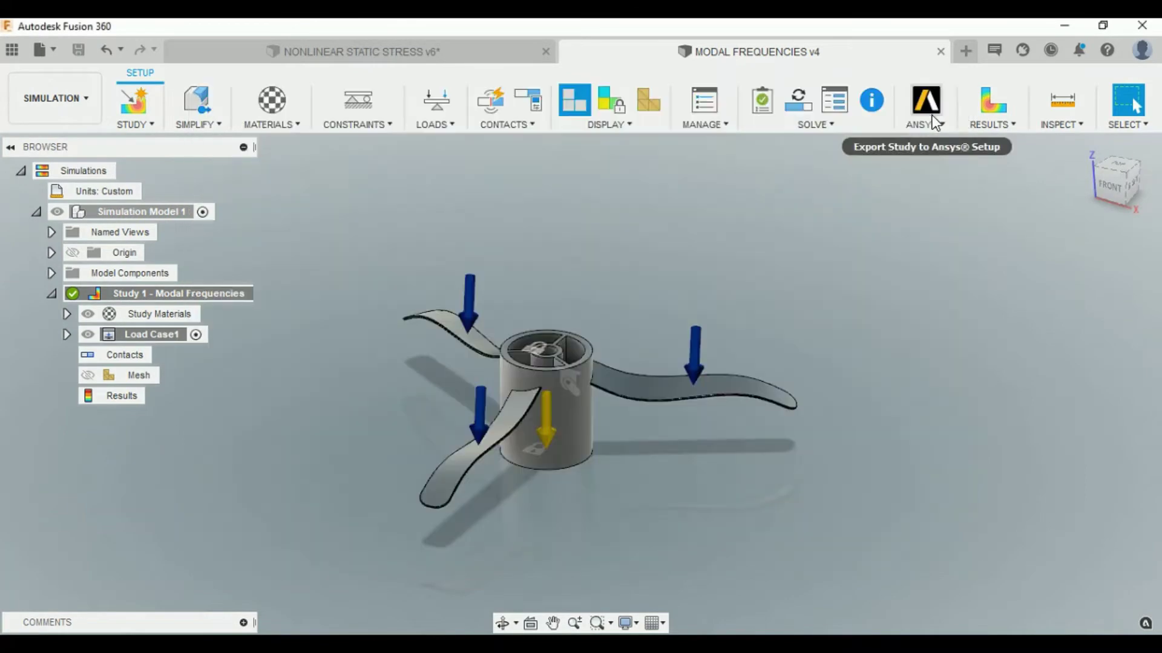
click(979, 101)
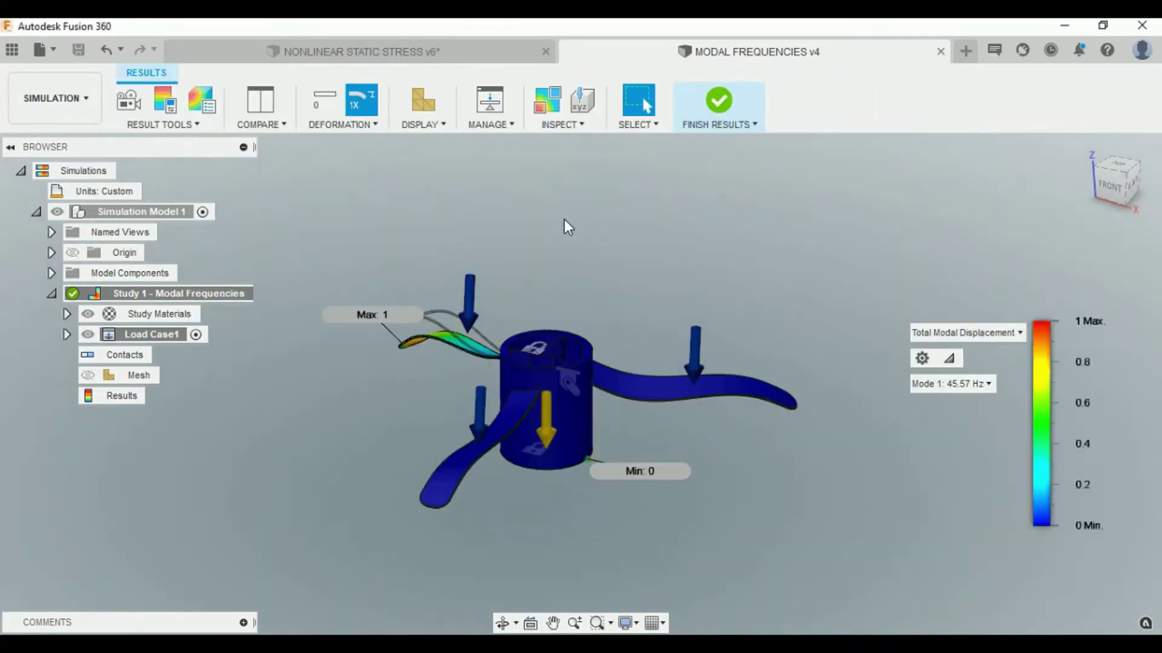
scroll(538, 373, up, 2)
shift+middle_drag(587, 278, 565, 273)
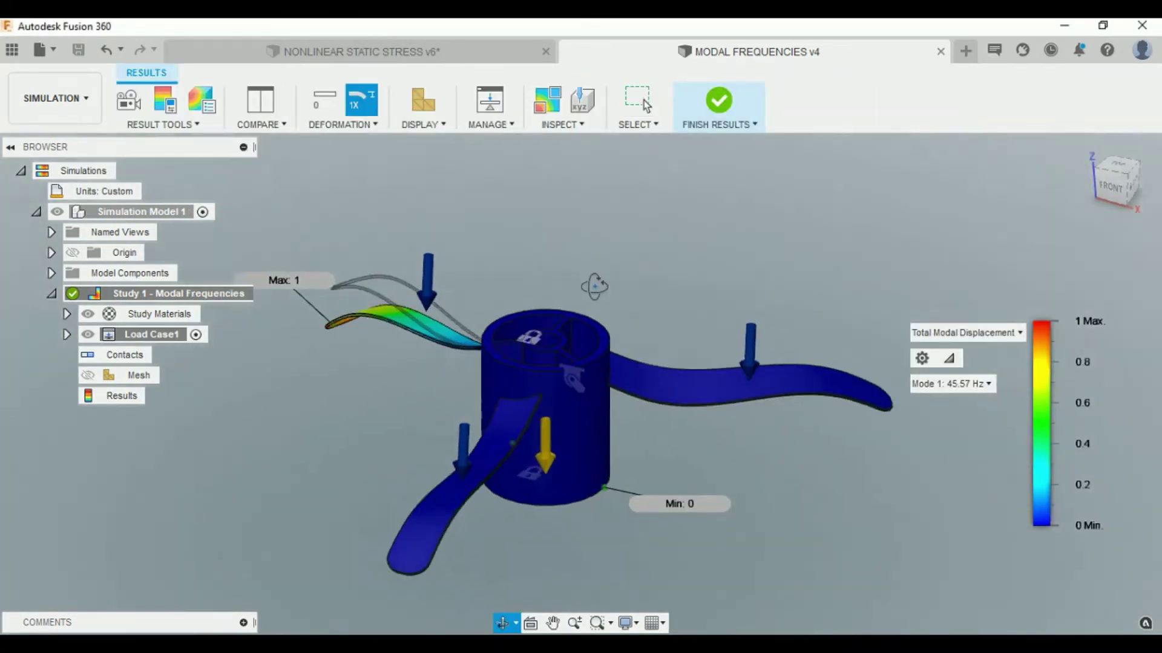
key(Escape)
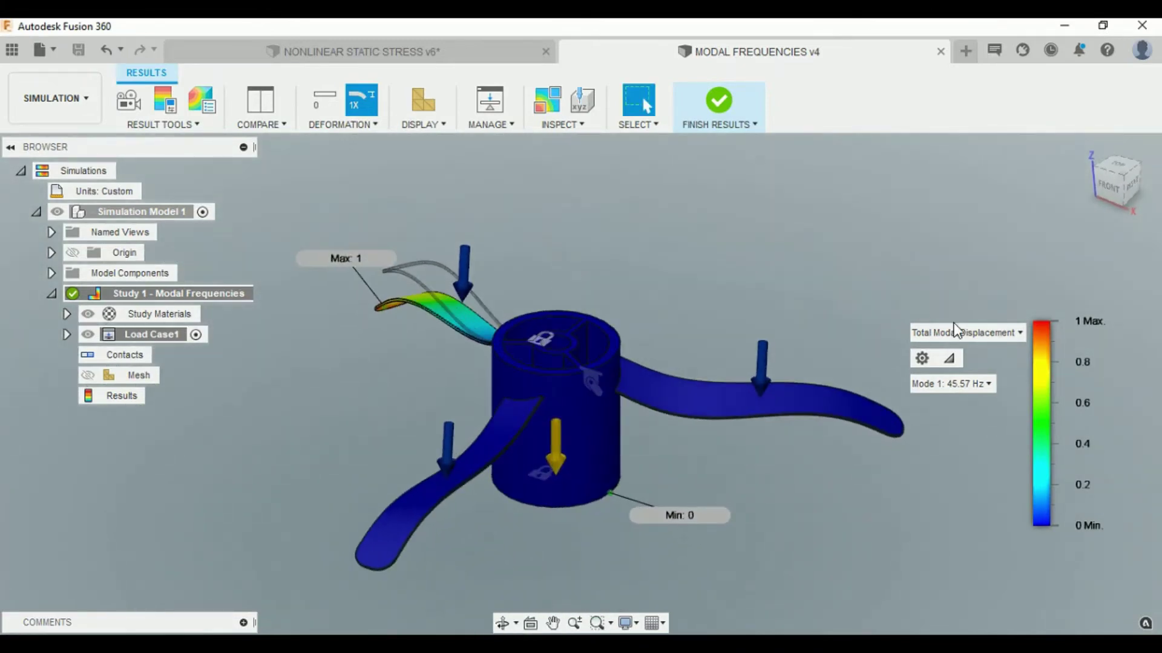
- Show Modal Displacement X, then Y, and finally Z for Mode 1
click(966, 337)
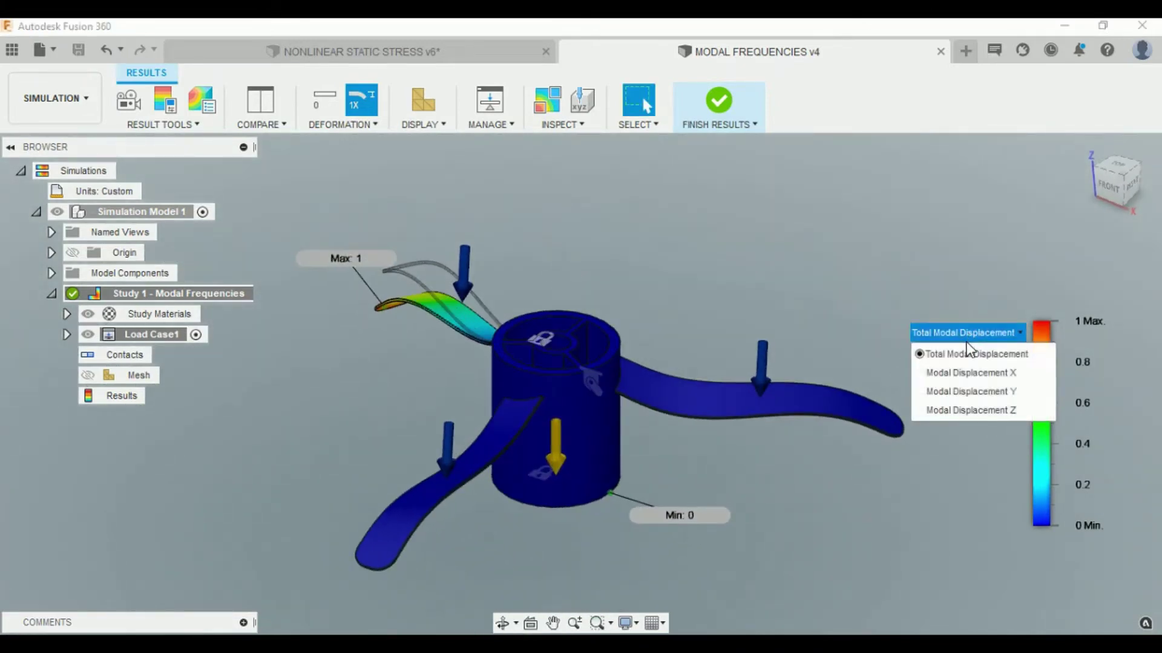
click(968, 374)
click(972, 334)
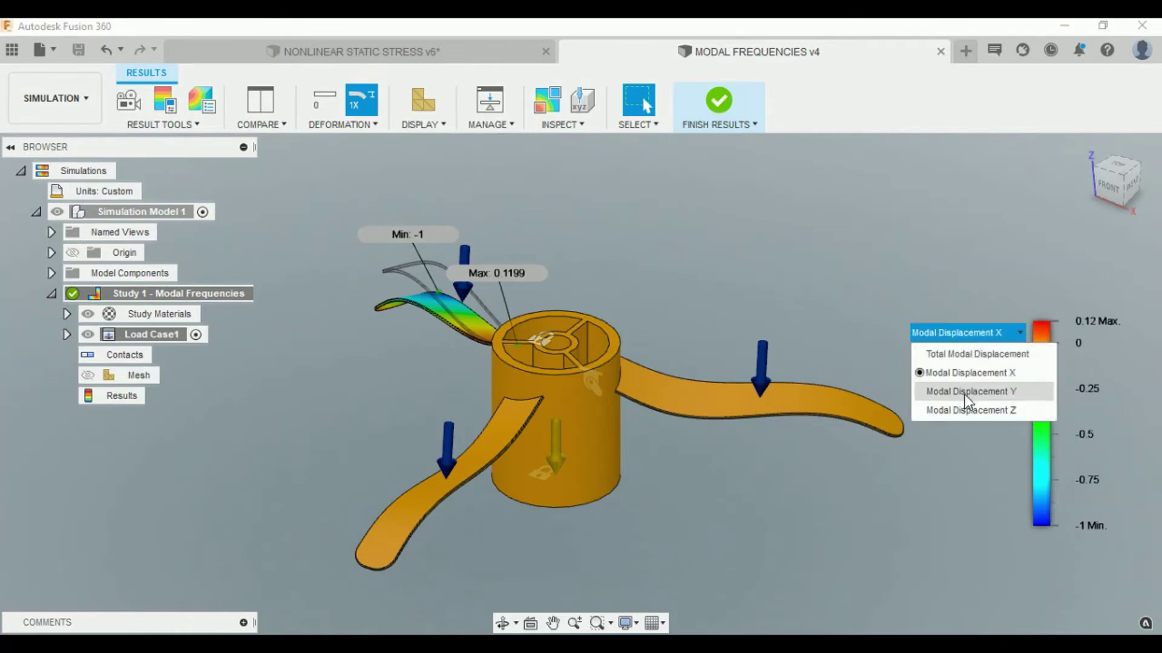
click(966, 392)
click(973, 344)
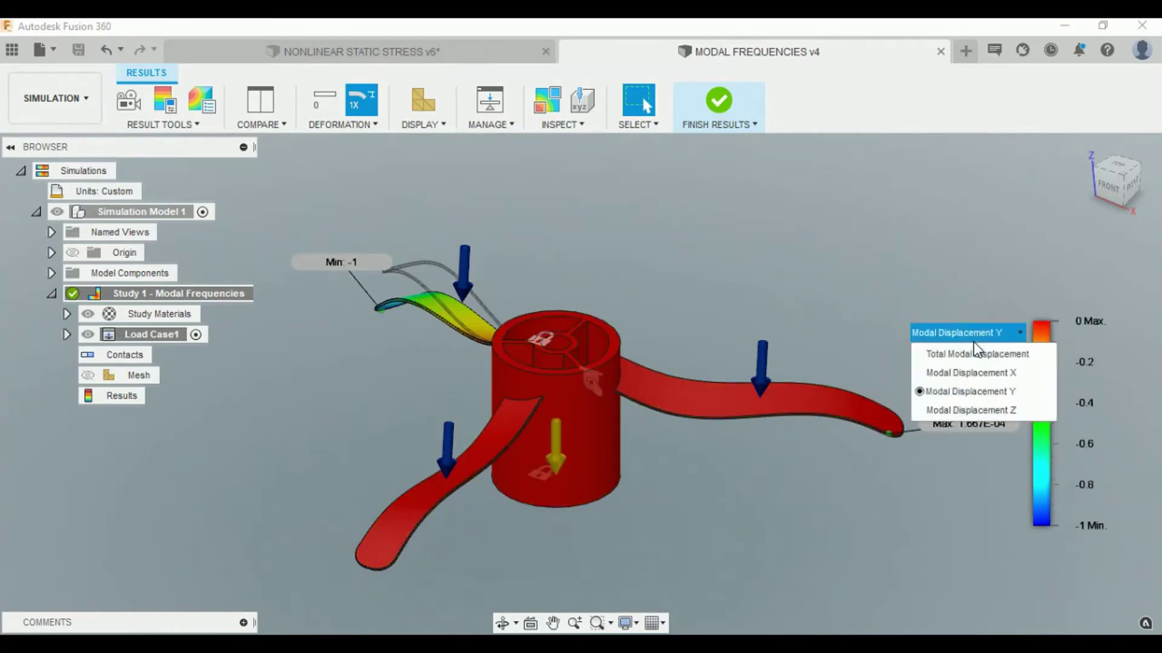
click(971, 409)
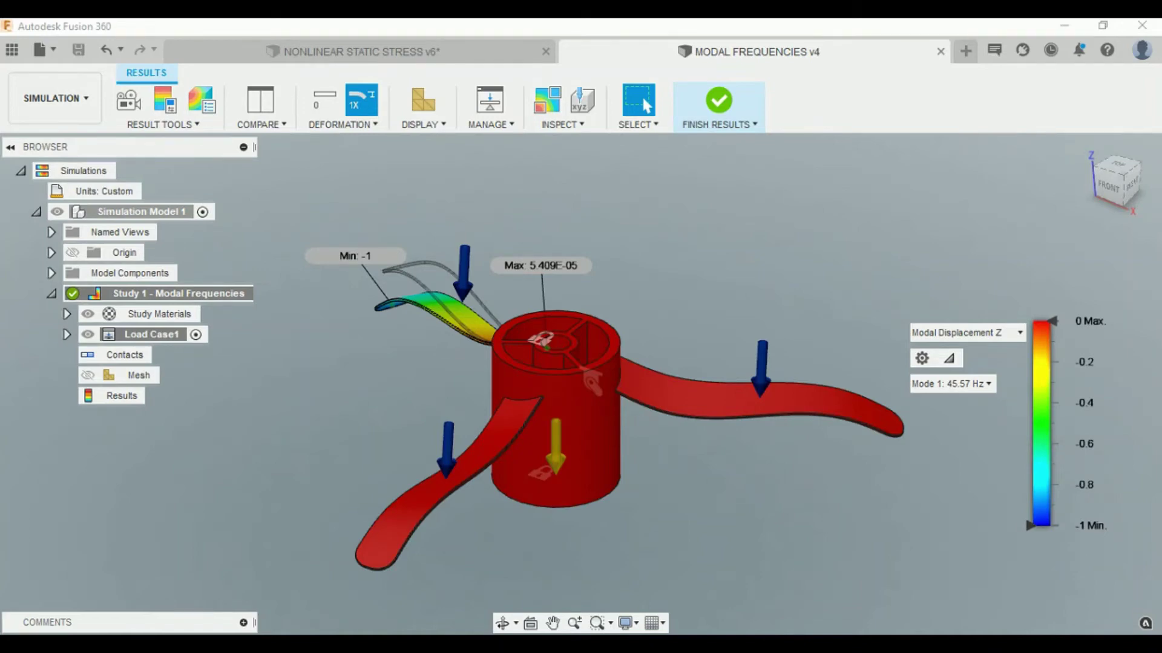
- Step through the impeller's Mode 2, 3, 4 and 7 shapes (45.59, 45.6, 243.5, 284.4 Hz)
click(976, 386)
click(960, 425)
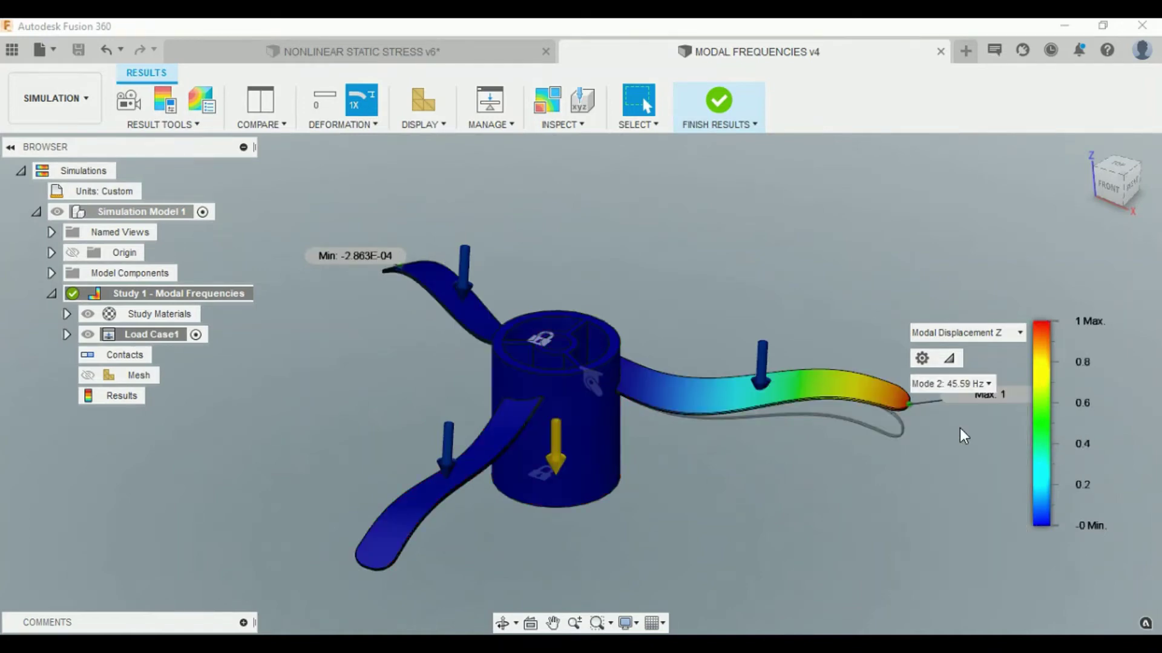
click(975, 384)
click(957, 440)
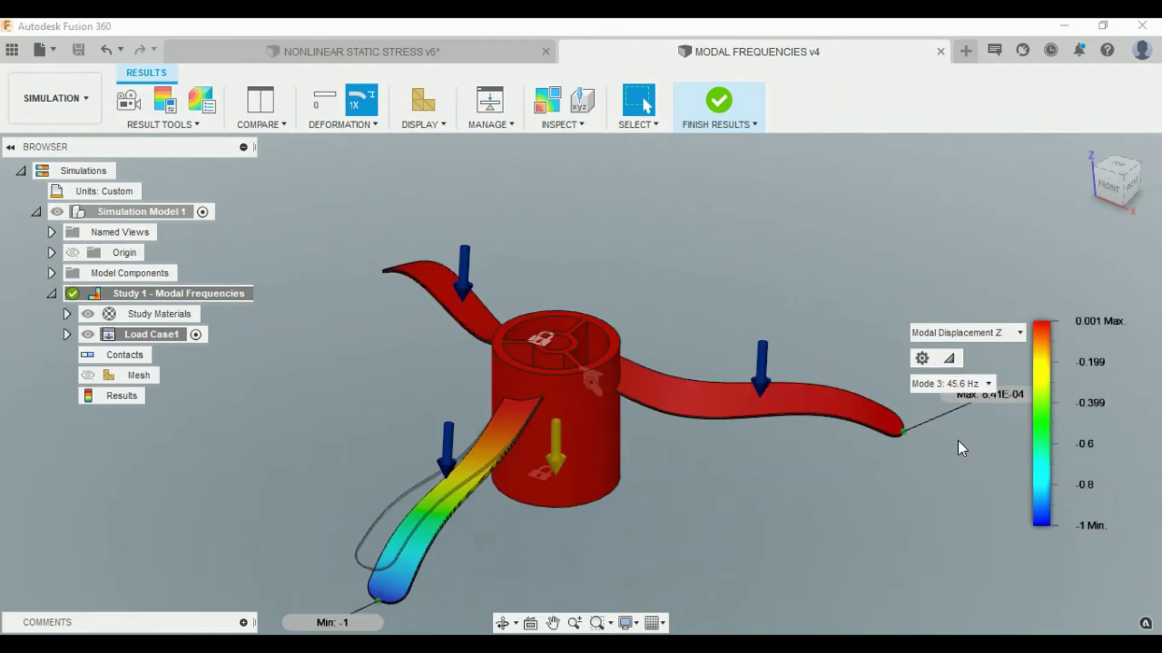
click(983, 386)
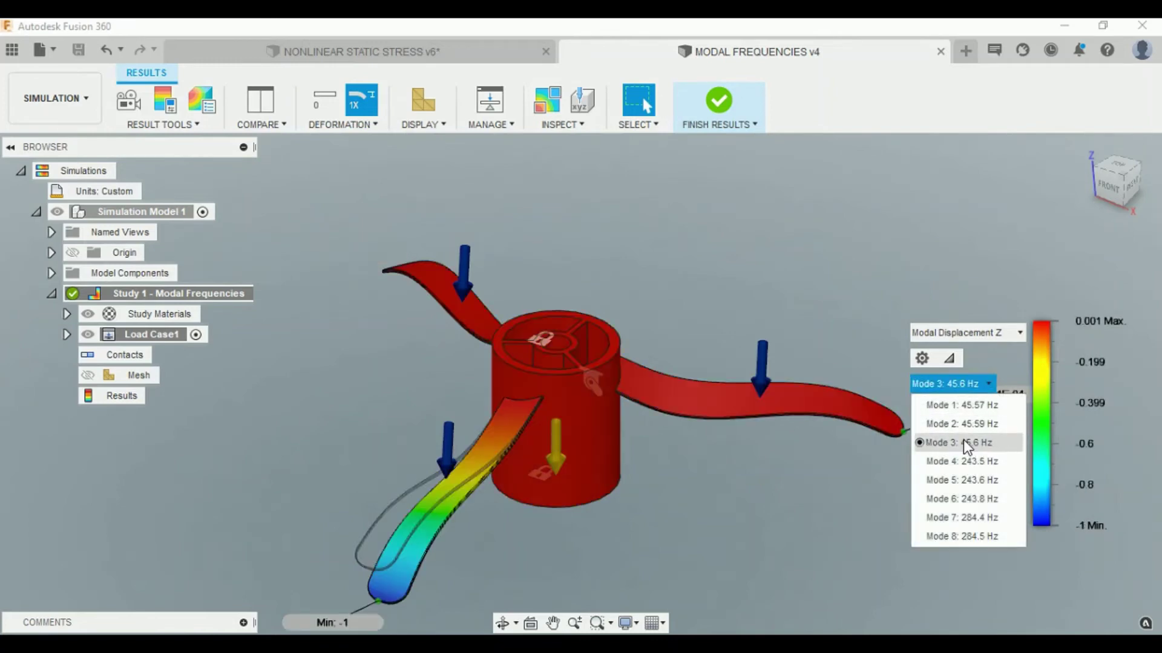
click(960, 461)
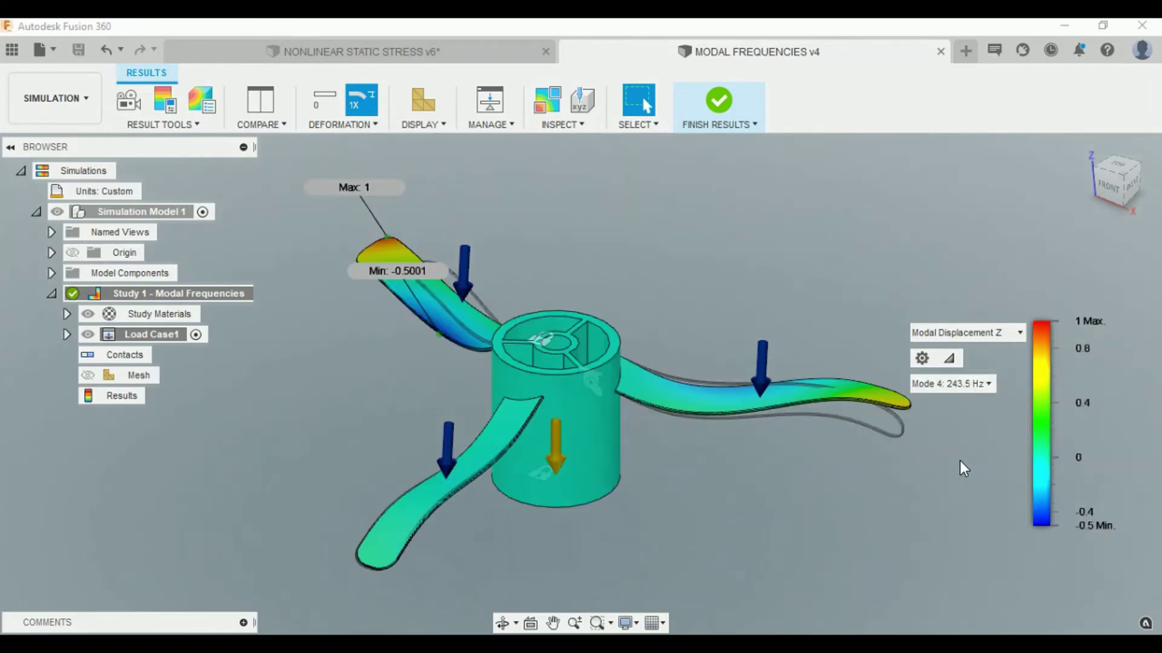
click(968, 385)
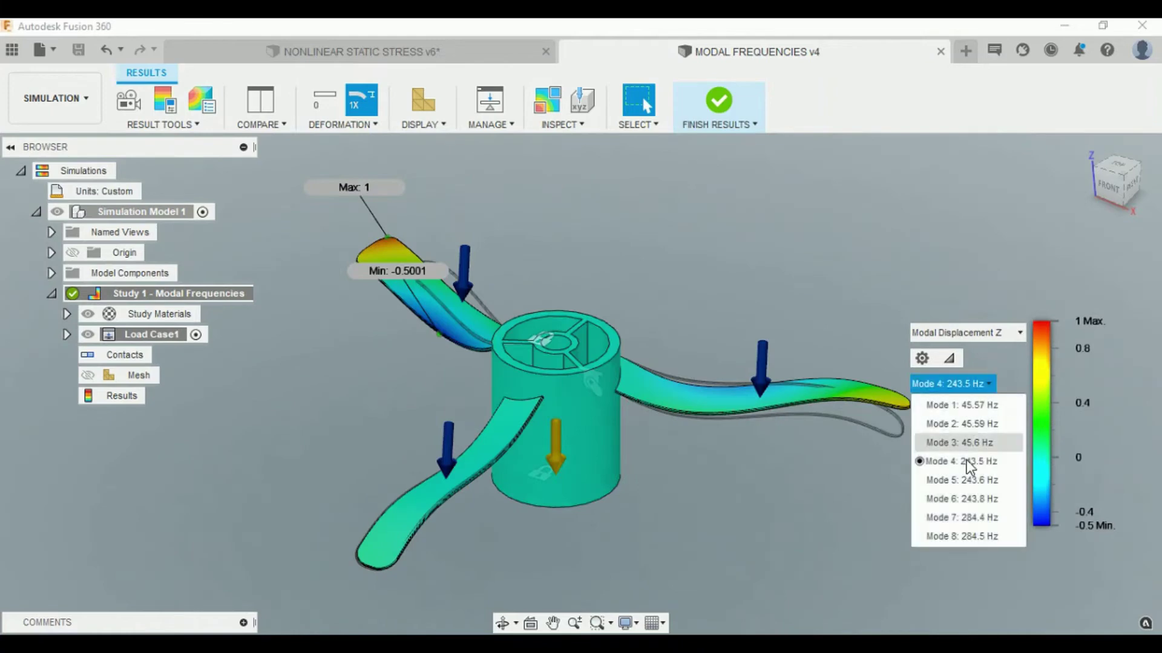
click(968, 517)
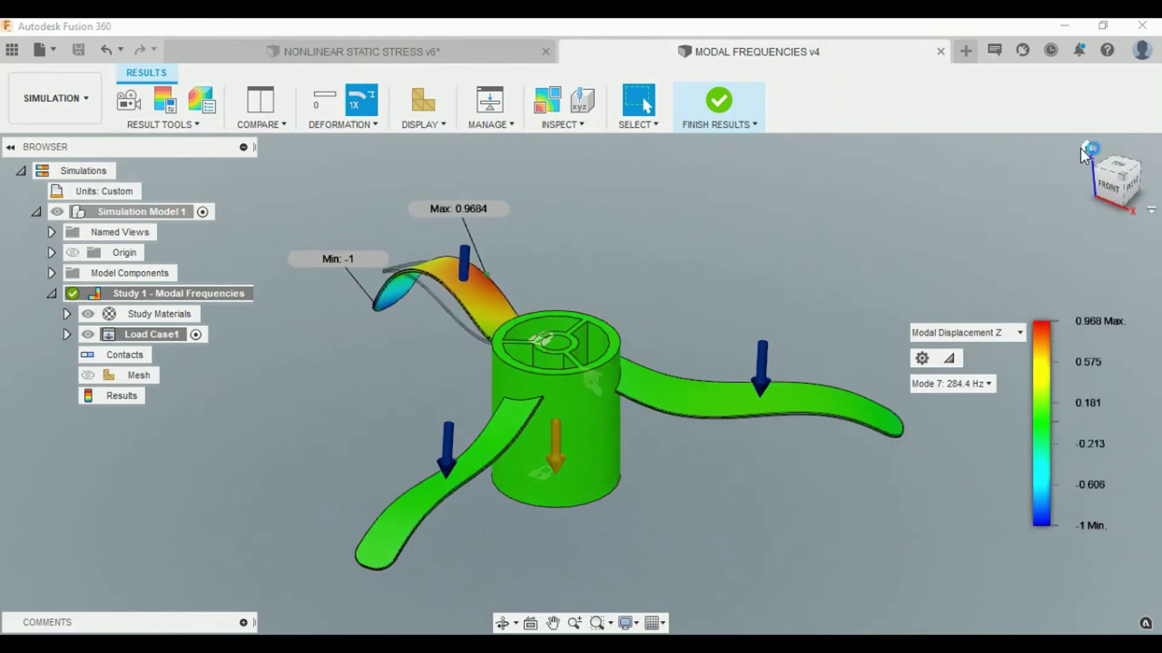
- Reorient to a zoomed top-back corner view and display Mode 8 at 284.5 Hz
click(1083, 147)
click(1142, 173)
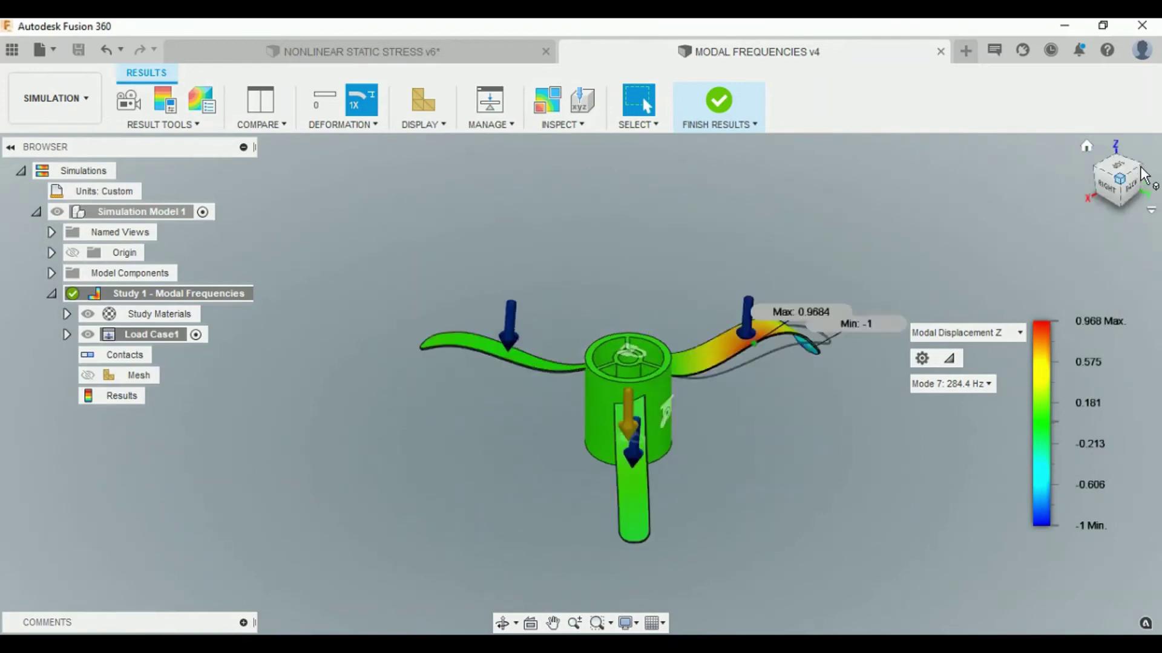
scroll(889, 332, up, 2)
scroll(888, 332, up, 3)
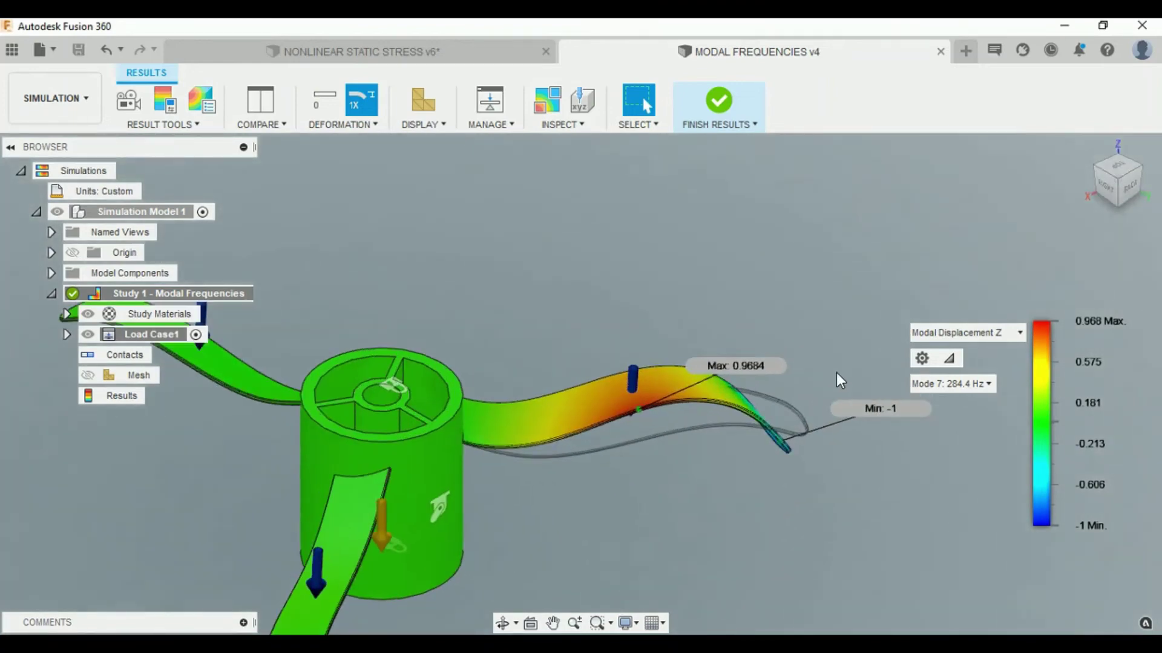
click(992, 390)
click(976, 532)
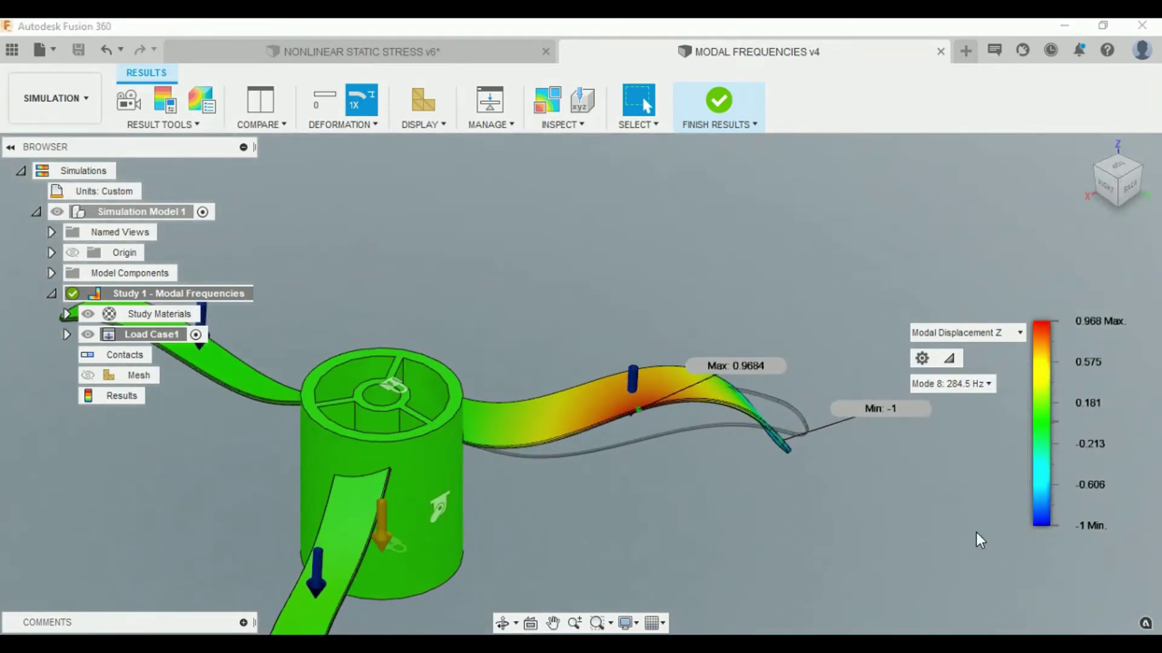
scroll(666, 188, down, 1)
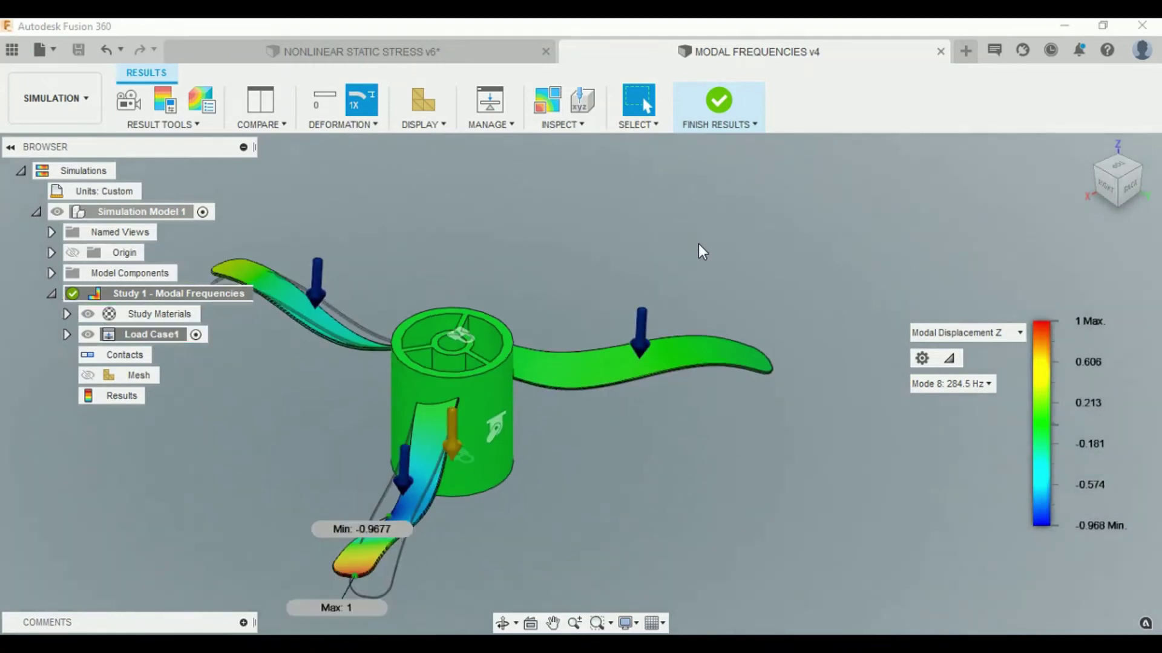
scroll(731, 277, down, 1)
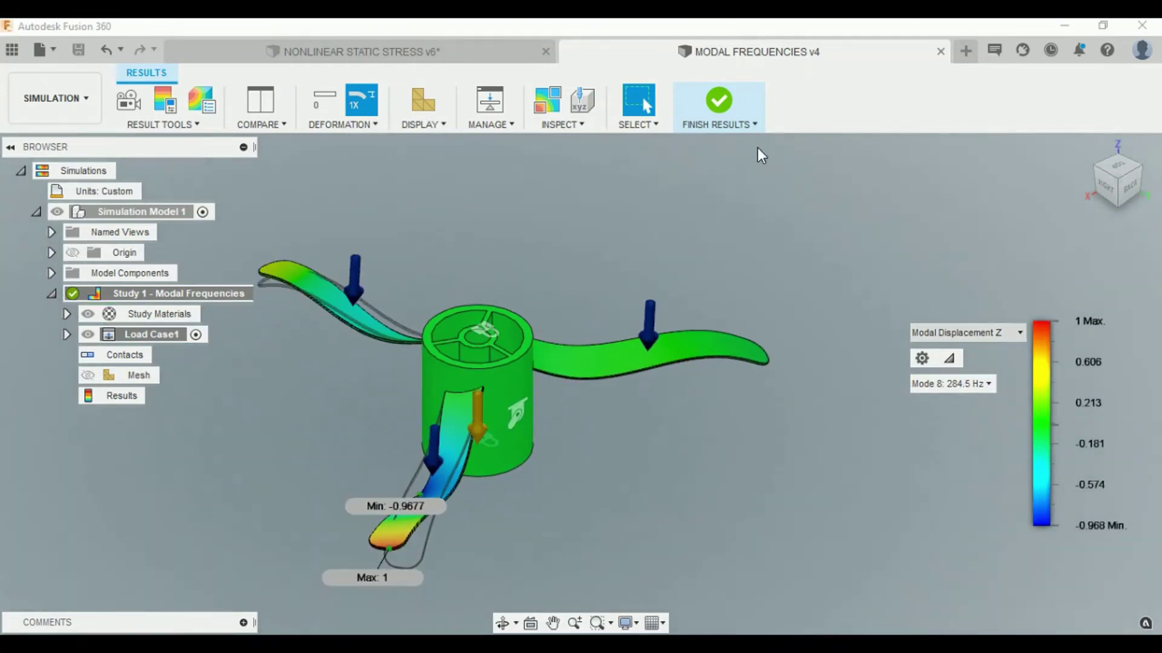
click(330, 125)
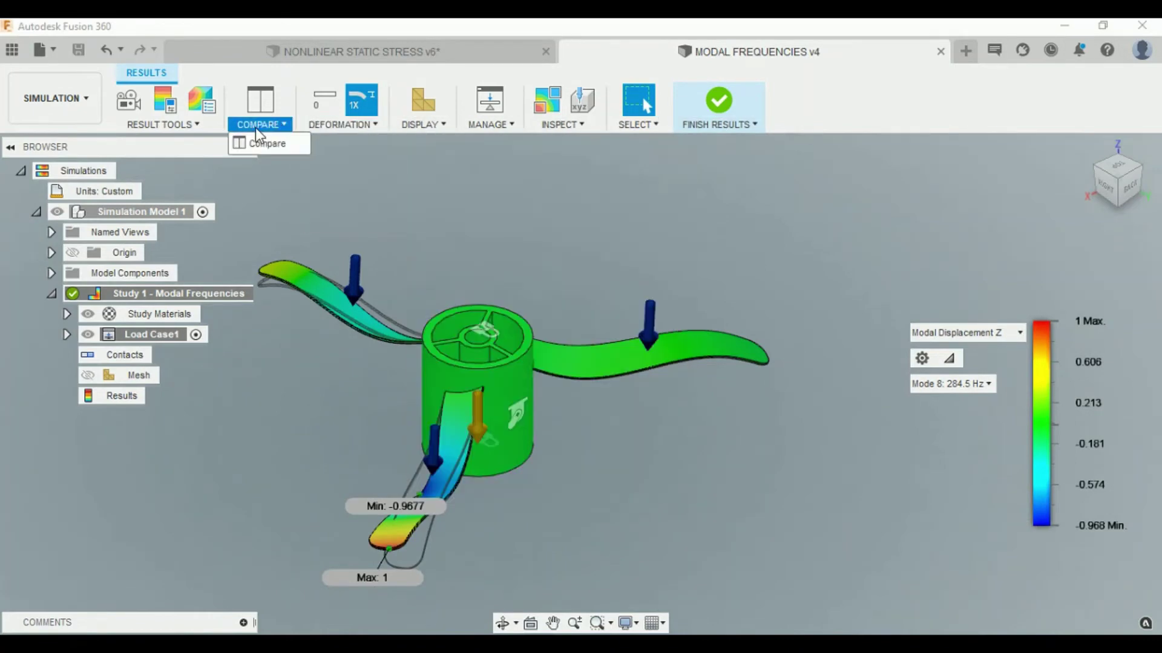
mouse_move(183, 163)
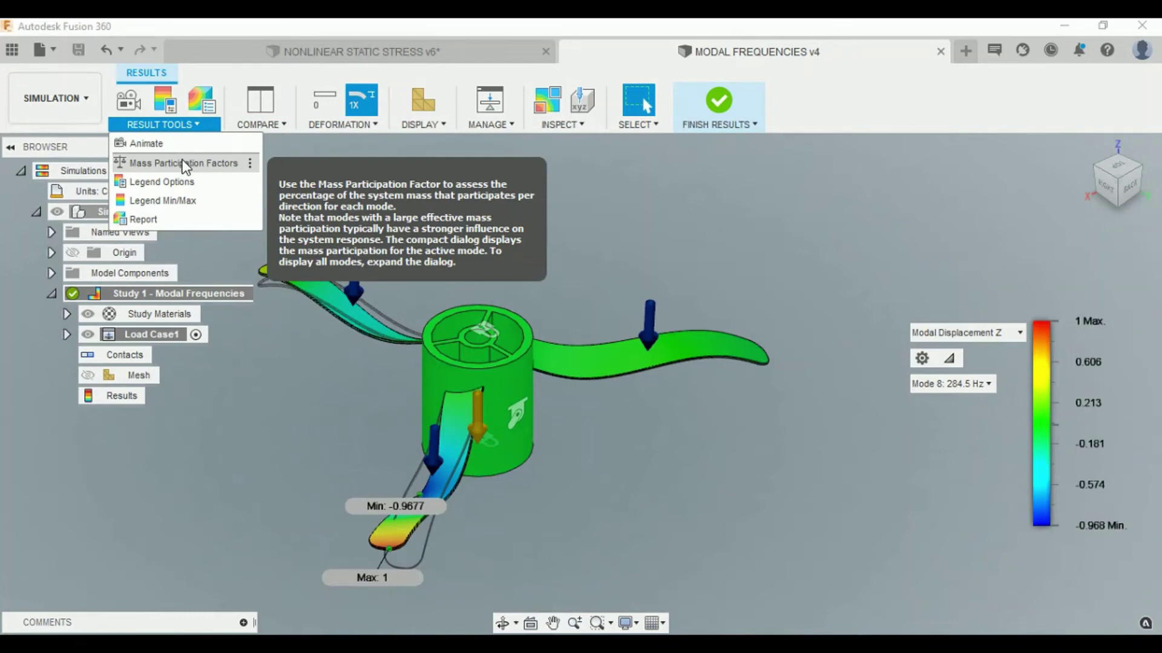
- Animate the Mode 8 shape at animation step 3, playing and then pausing it
click(146, 143)
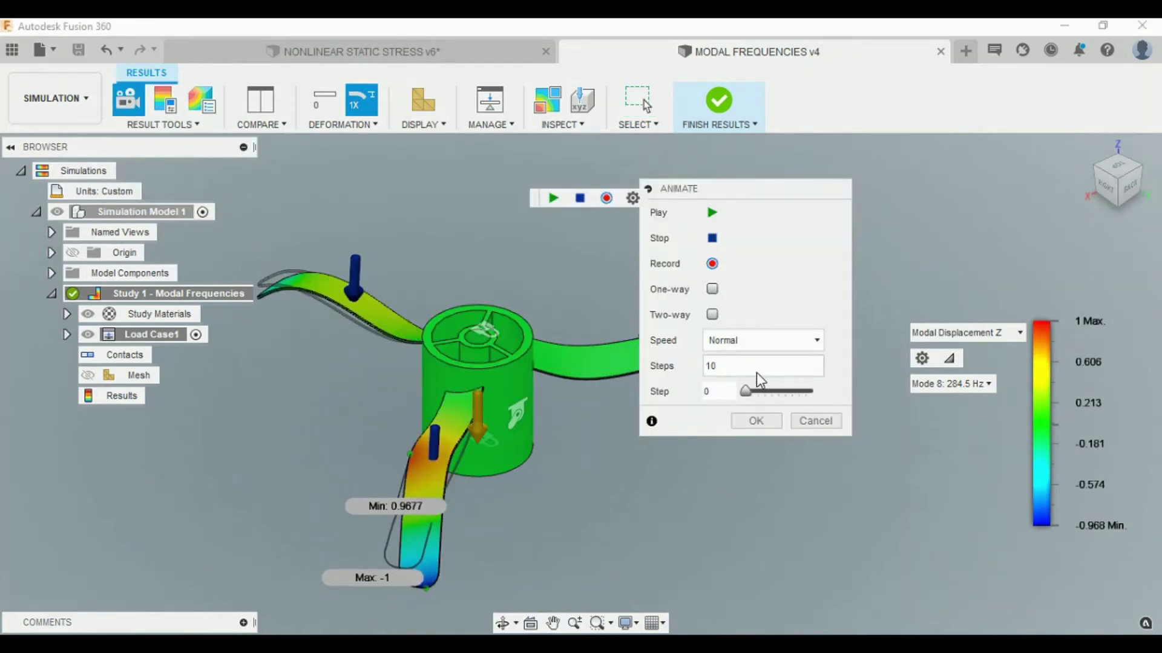
mouse_move(747, 390)
mouse_down()
mouse_move(779, 395)
mouse_move(762, 397)
mouse_up()
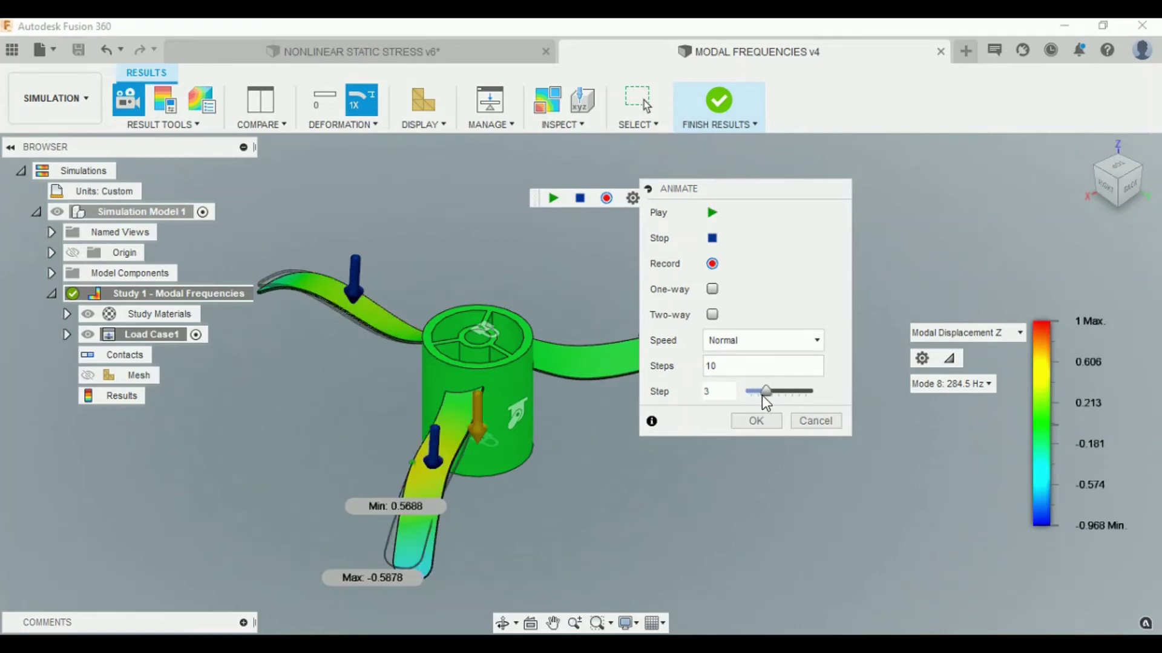
click(712, 213)
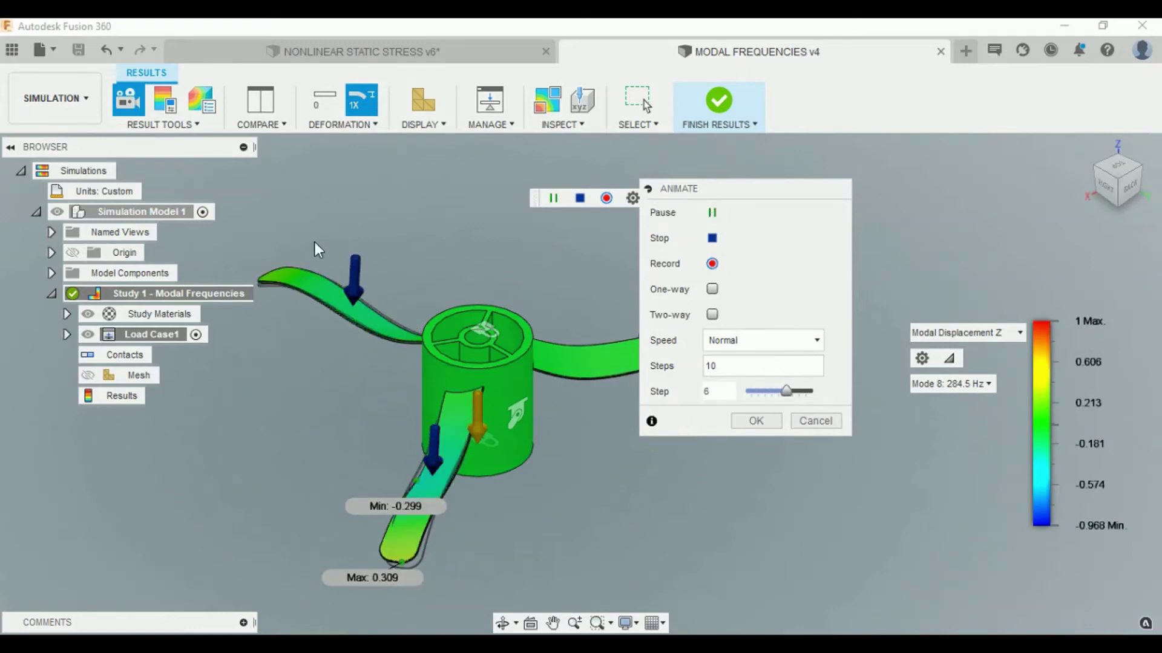
click(712, 213)
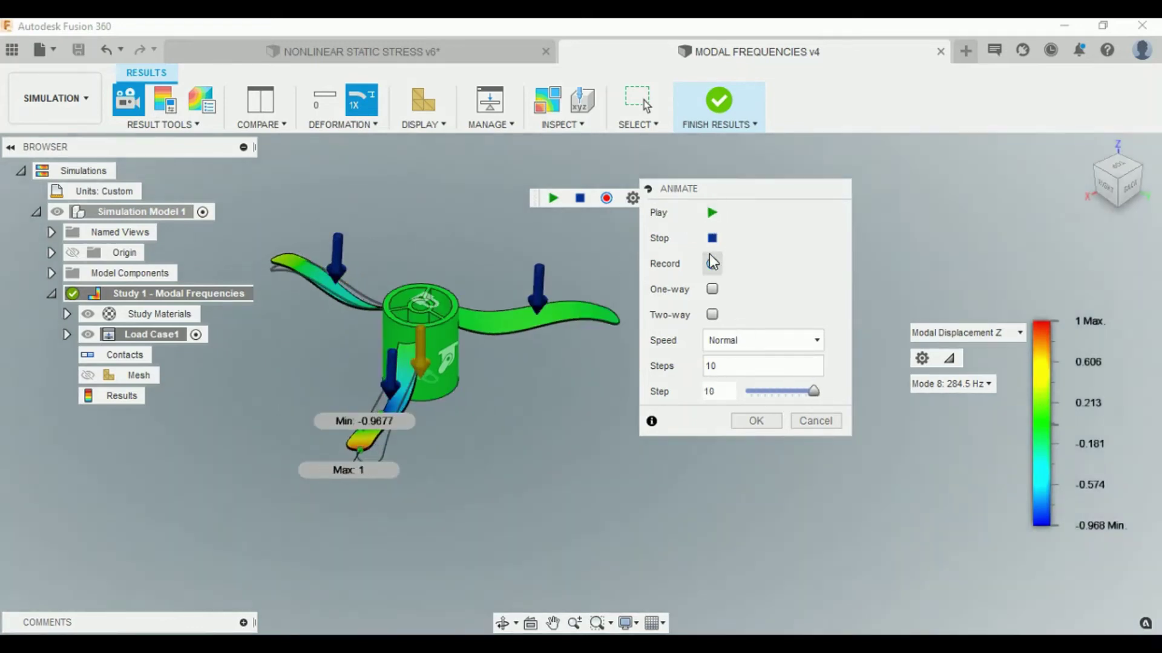
click(816, 420)
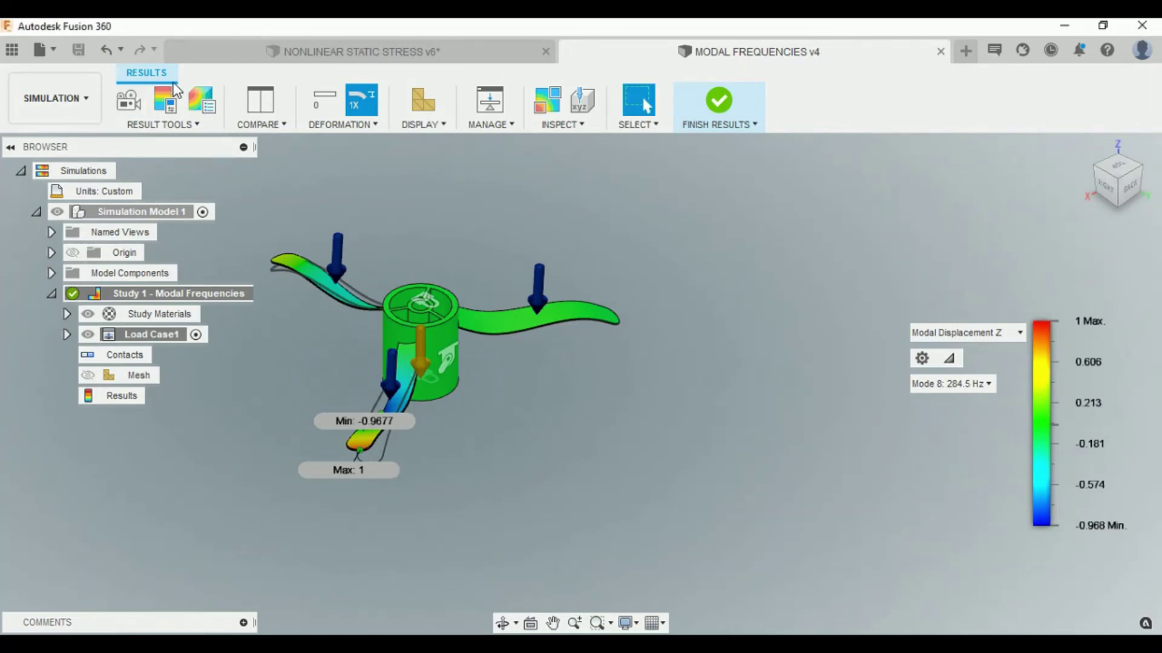
- Review Mode 8's mass participation factors (Z 1.5172), then close the table
click(163, 124)
click(186, 169)
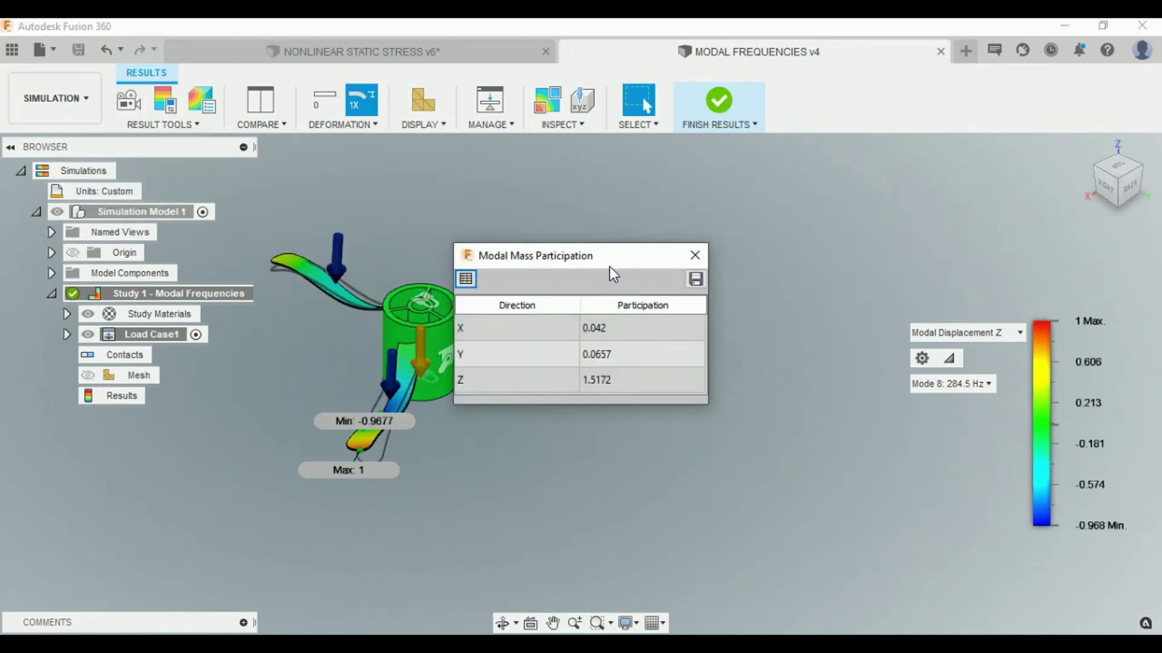
drag(609, 267, 671, 241)
click(752, 244)
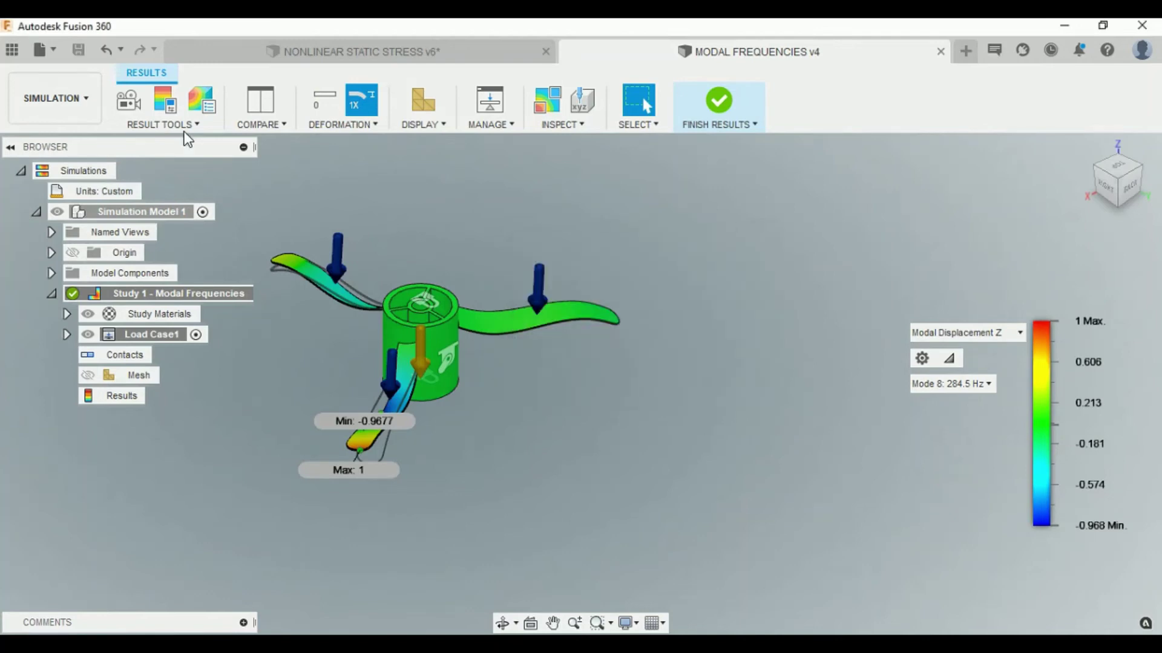
- Try a Normal legend size in Legend Options, then cancel the changes
click(182, 126)
click(179, 183)
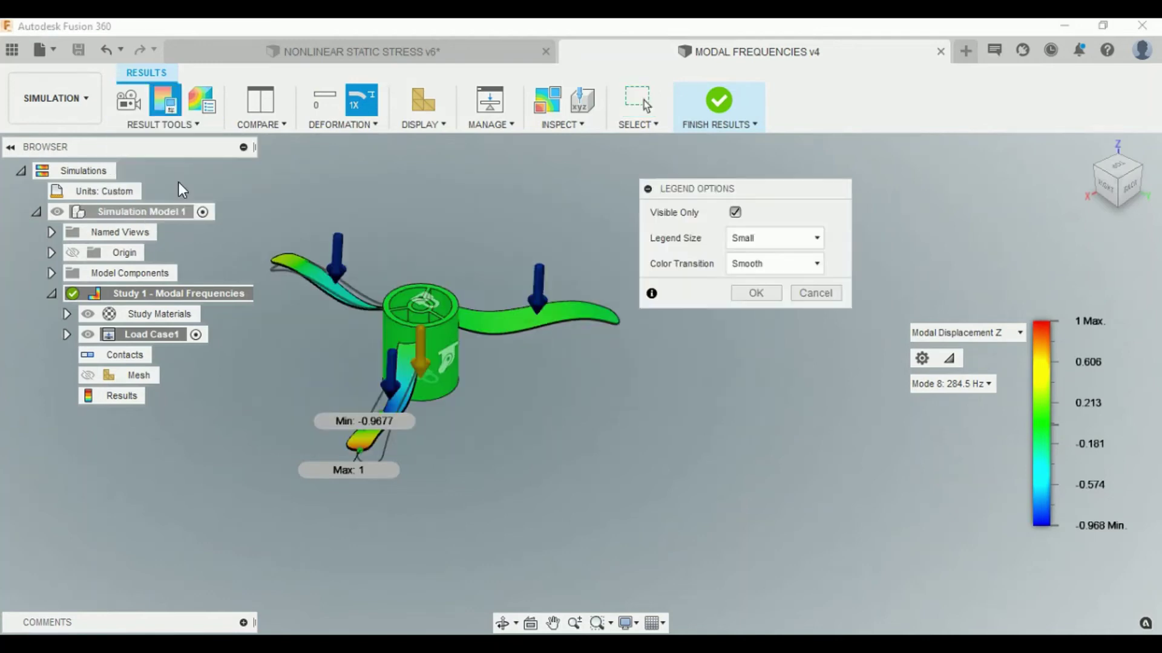
click(769, 242)
click(758, 286)
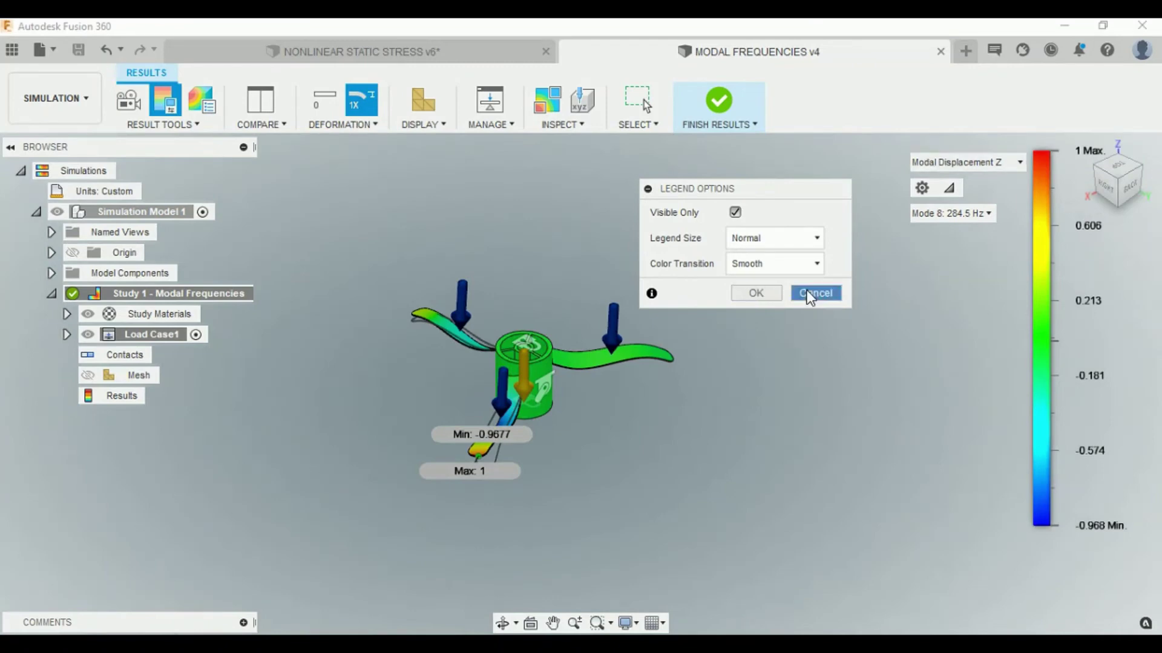
click(811, 292)
click(155, 121)
- Show editable legend limits (1 and -0.9677) and toggle displacement to X, then back to Z
click(163, 202)
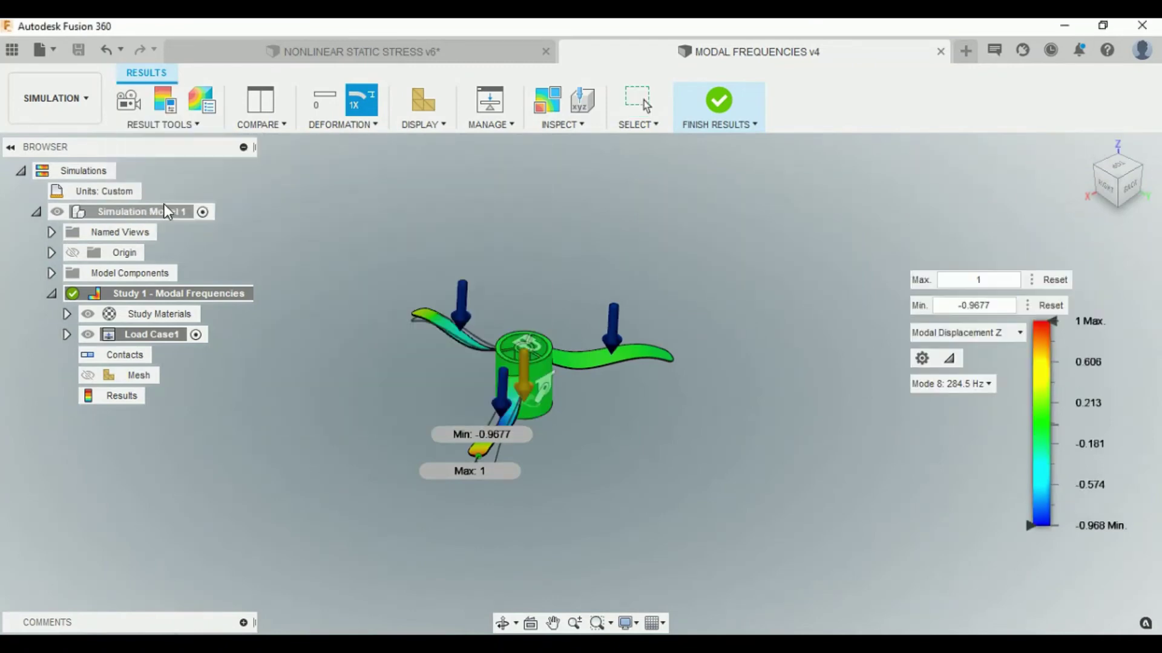
click(1020, 333)
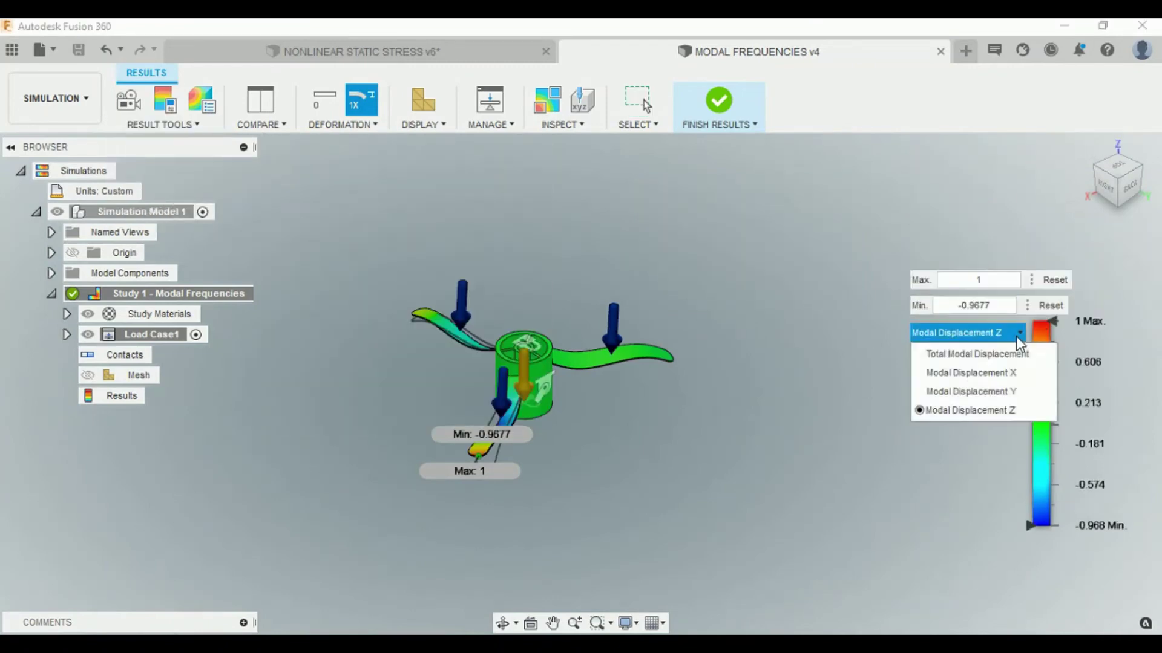
click(1020, 333)
click(975, 373)
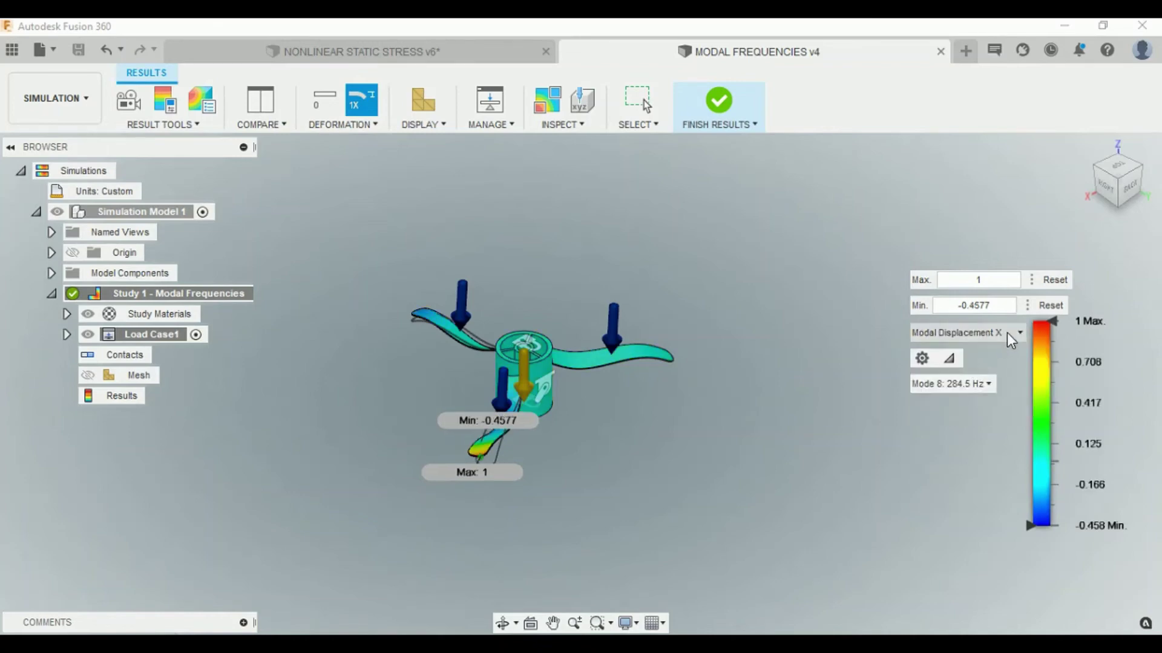
click(1020, 332)
click(970, 410)
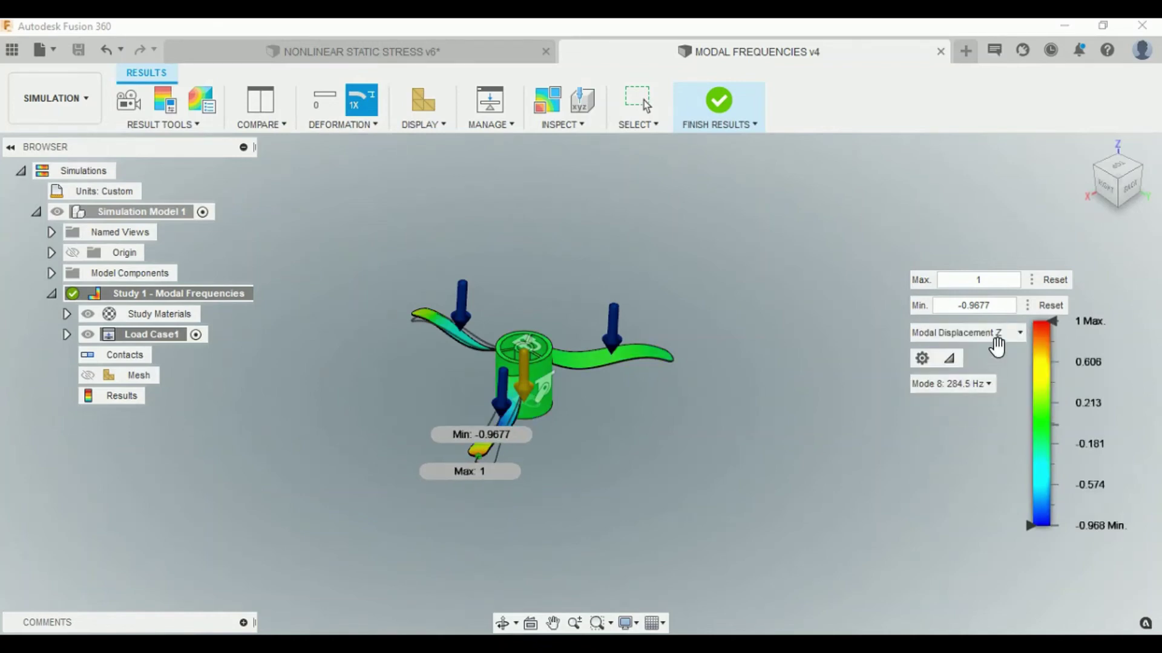
- Start a side-by-side comparison, setting the right pane to Mode 2 (45.59 Hz) Total displacement
click(188, 126)
click(261, 124)
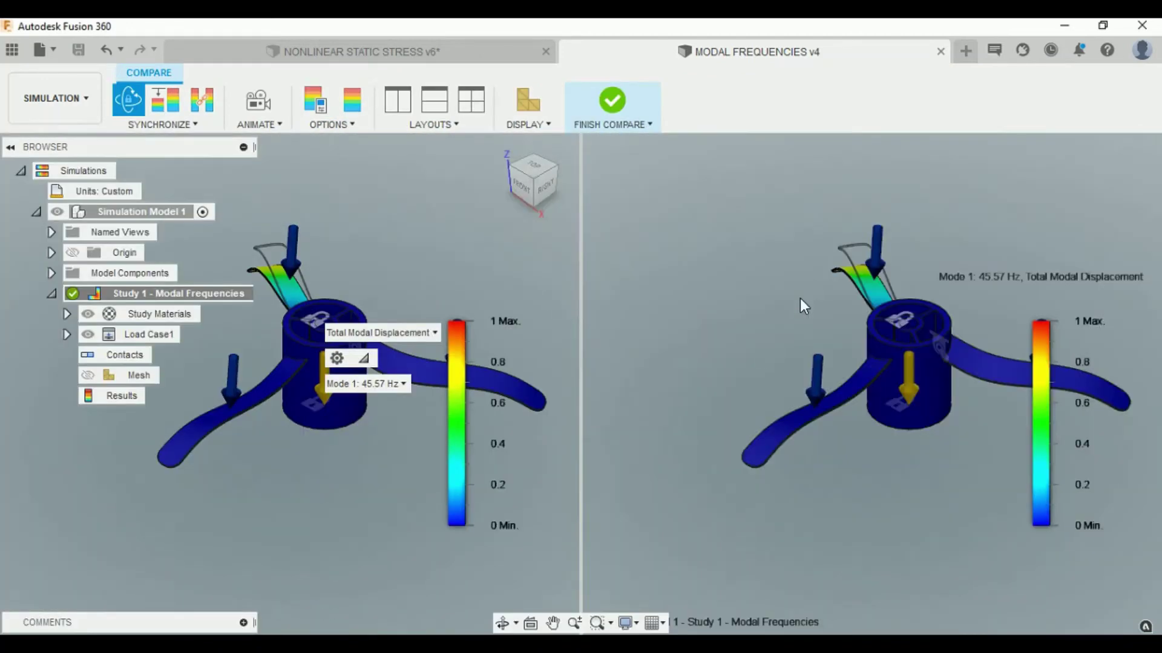
click(757, 306)
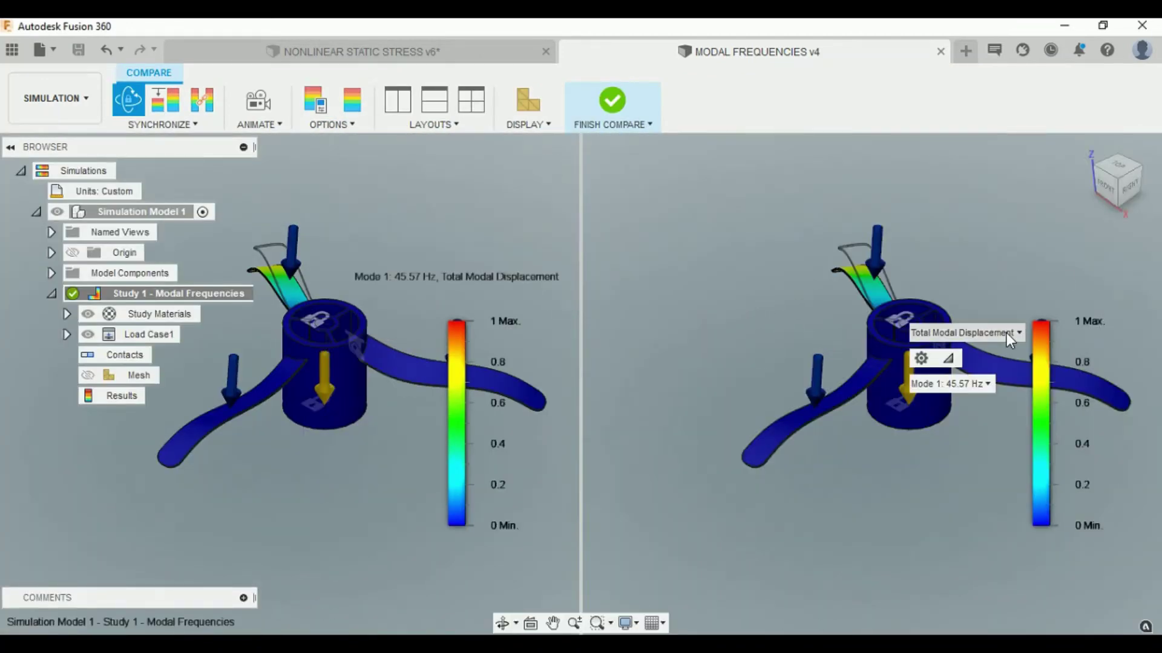
click(1007, 332)
click(968, 380)
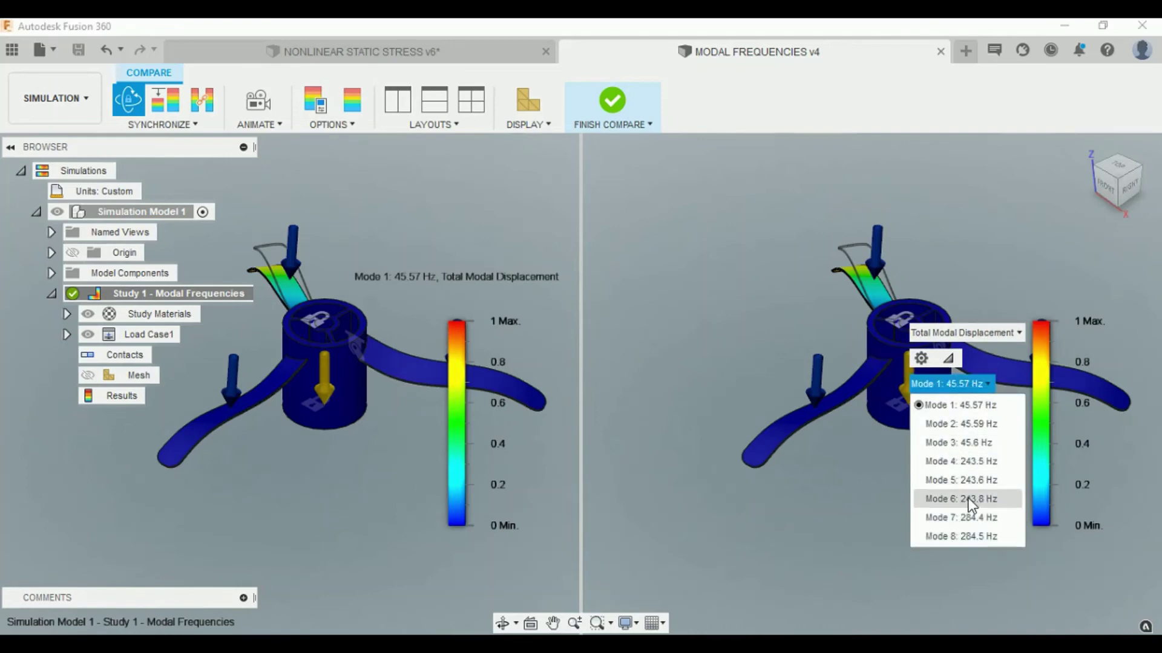
click(968, 499)
click(960, 381)
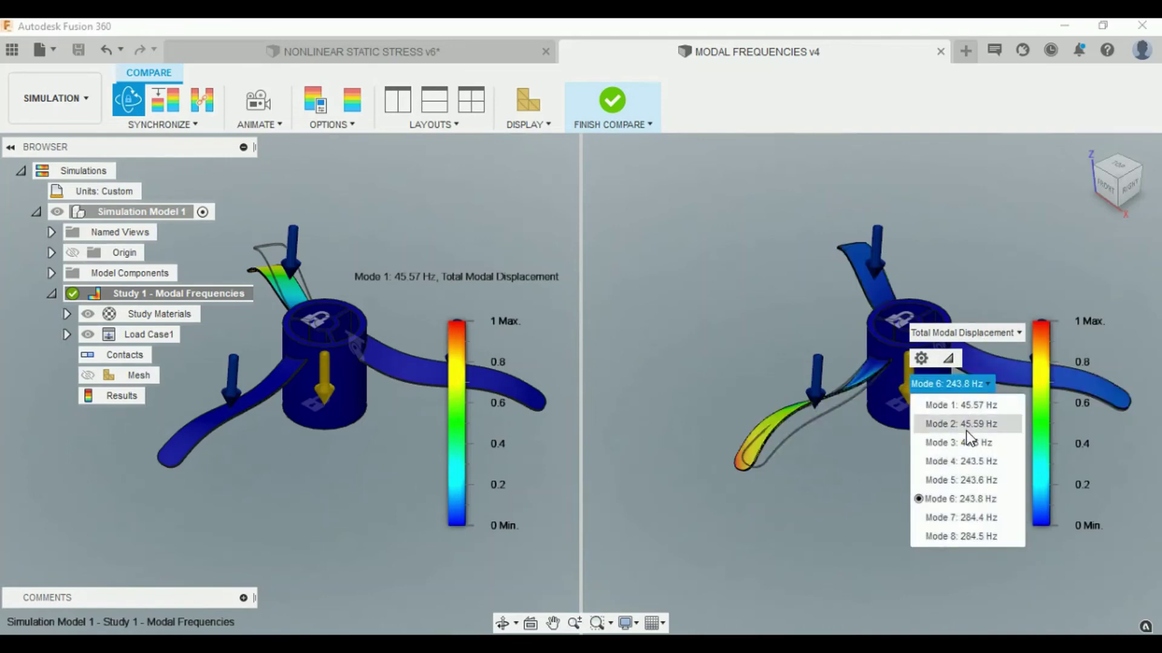
click(967, 431)
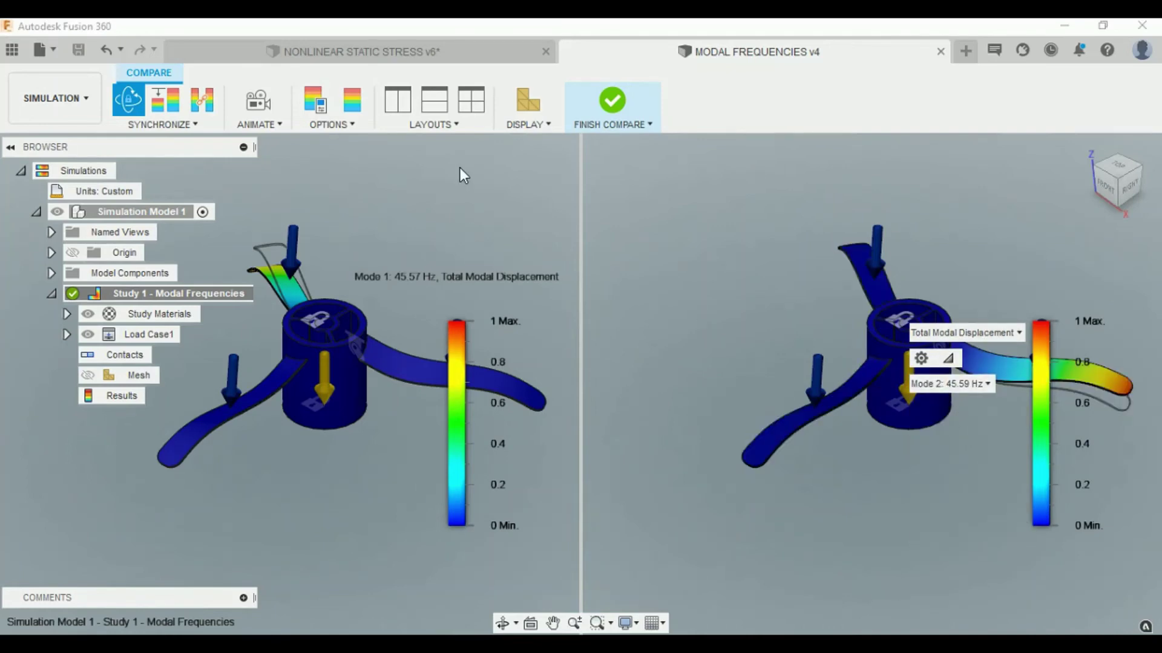
- Leave the comparison, try Adjusted 2x deformation, then show Mode 8 on the undeformed shape
click(619, 103)
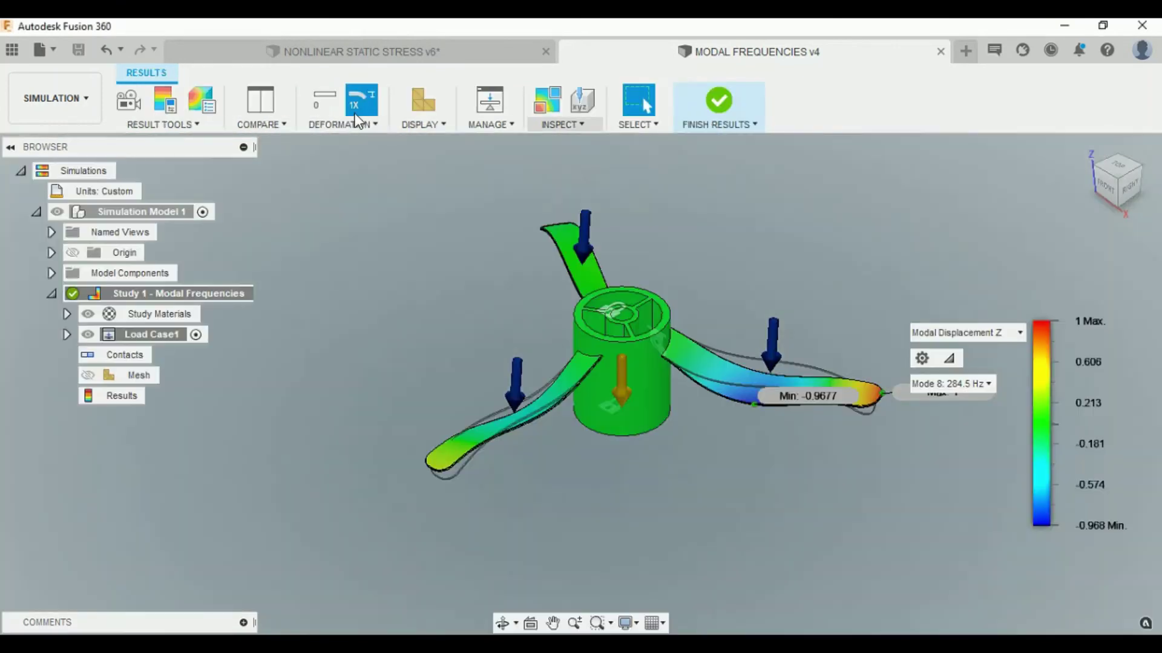
click(281, 125)
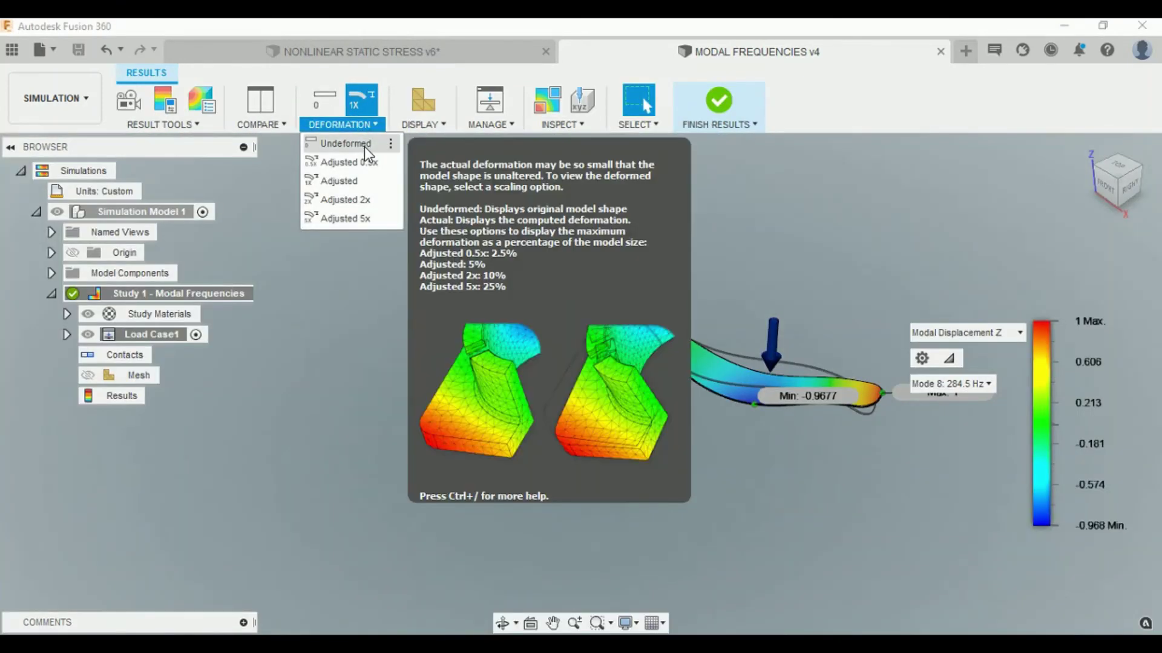
click(364, 159)
click(358, 125)
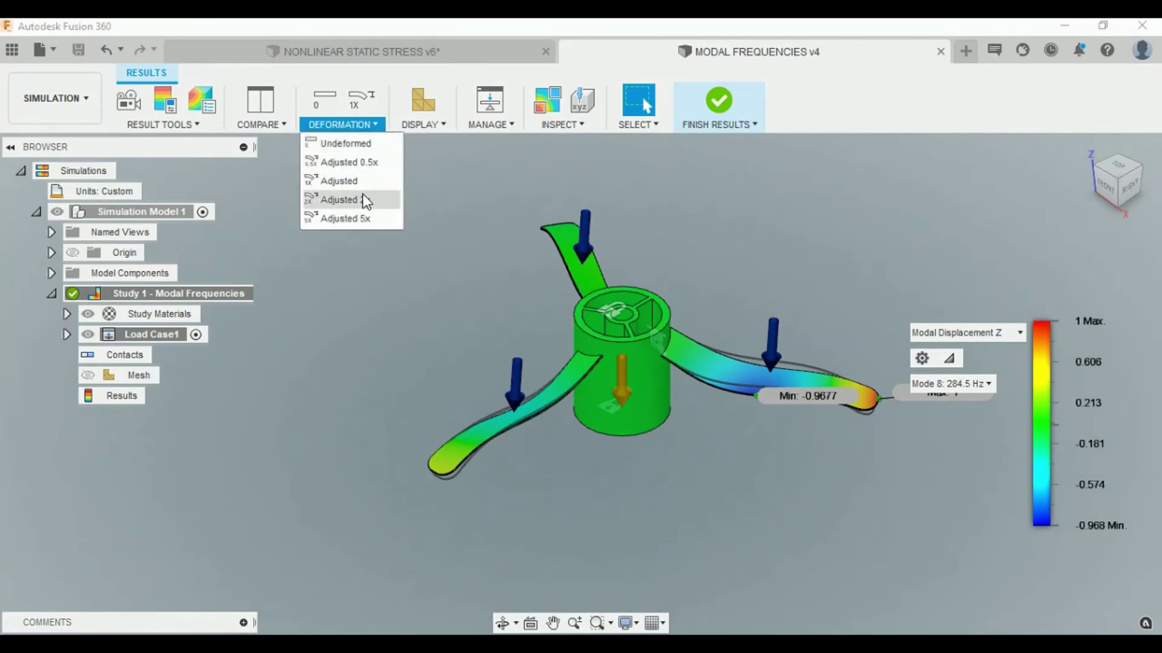
click(363, 195)
click(354, 126)
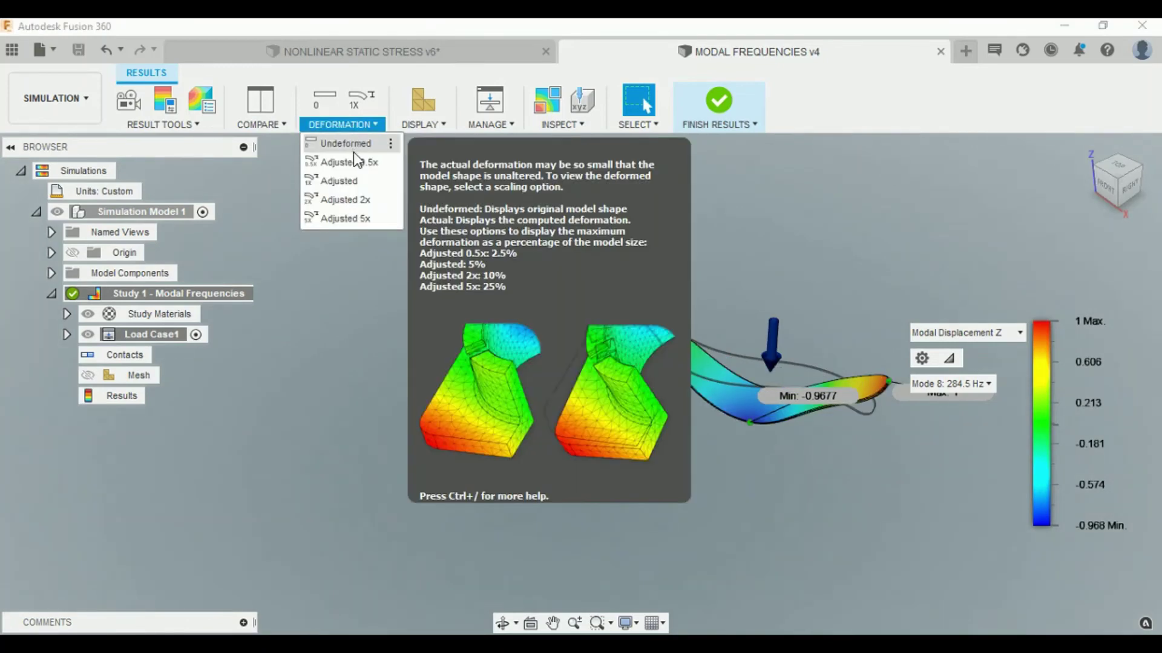
click(353, 151)
click(417, 126)
click(501, 126)
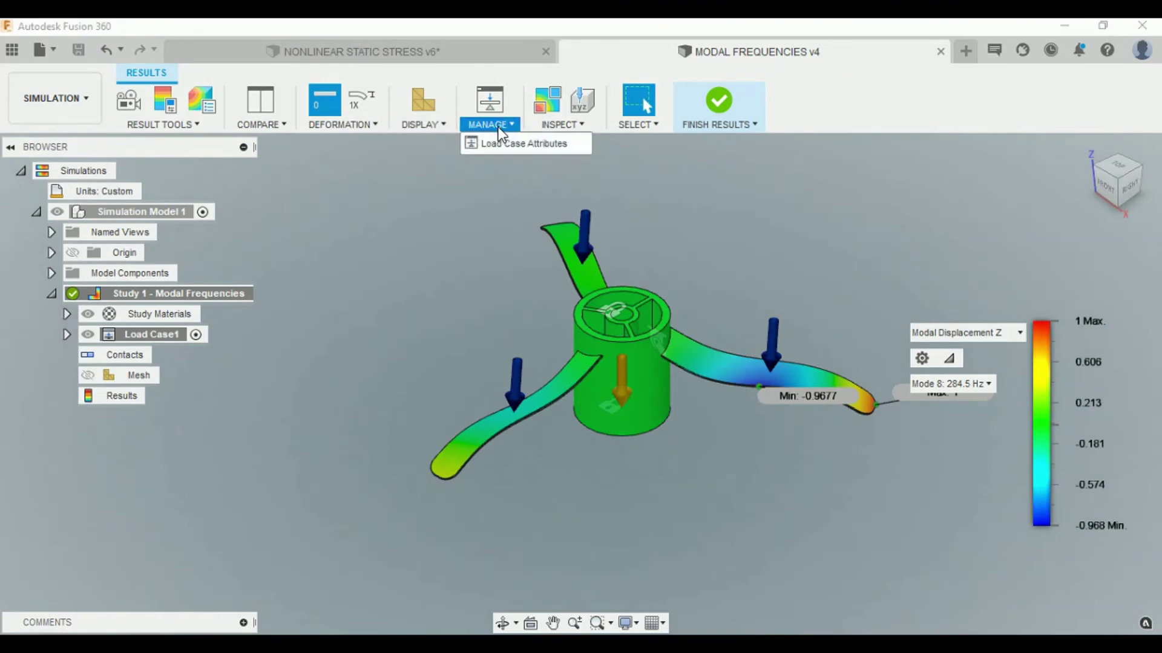
click(498, 143)
drag(742, 173, 524, 173)
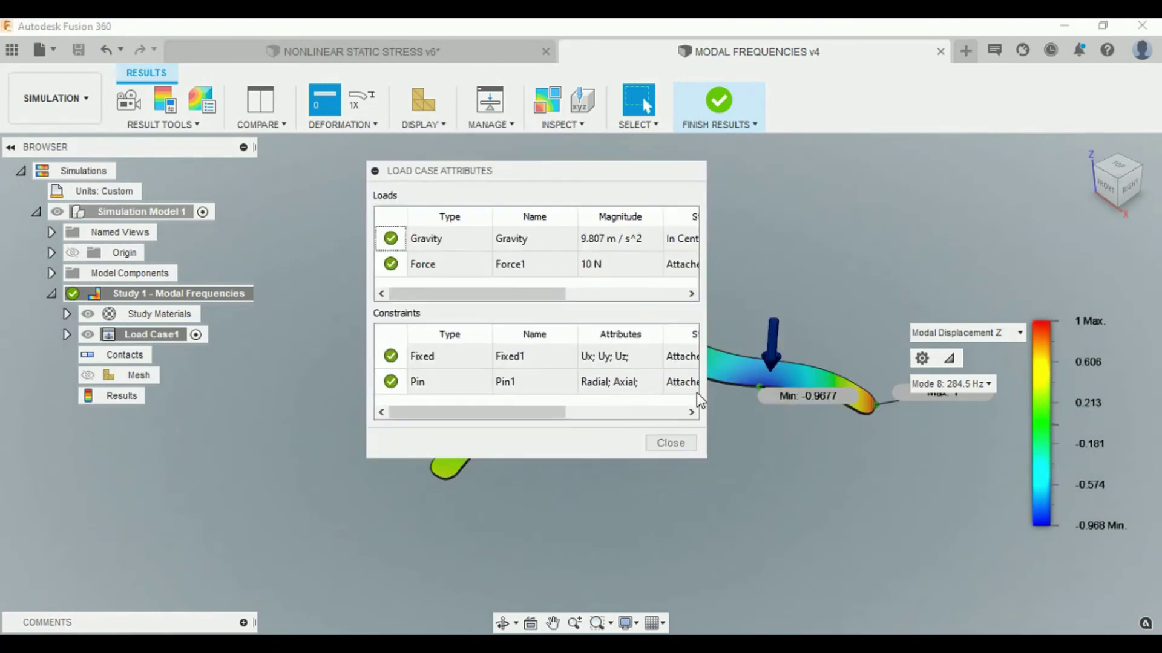
click(667, 453)
click(567, 124)
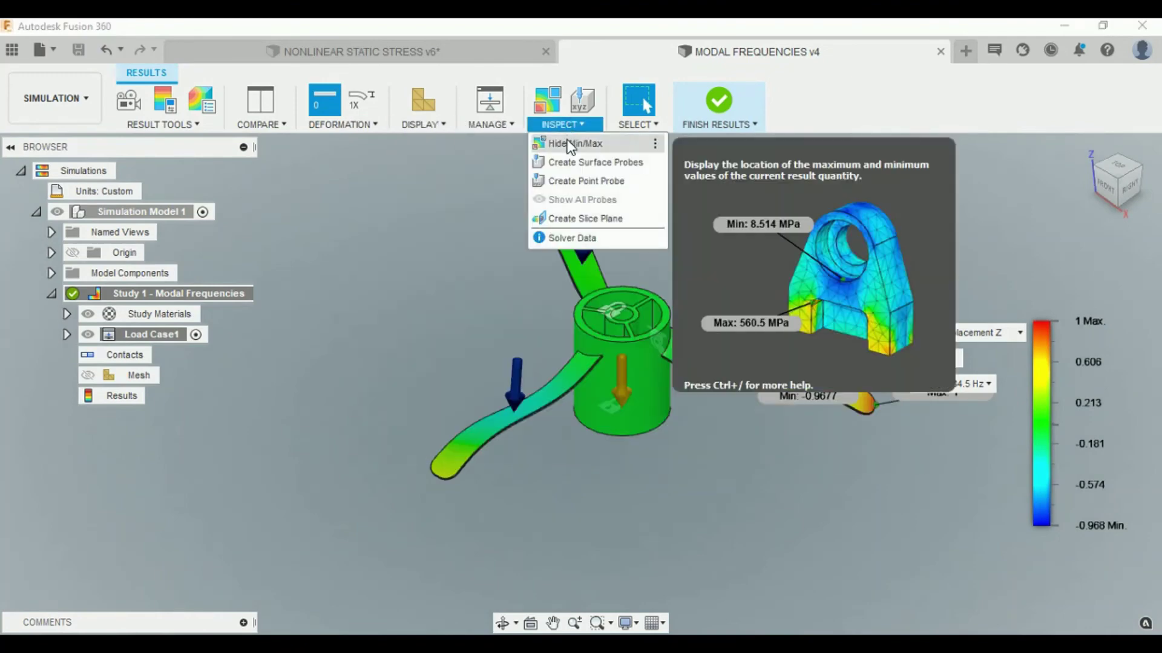
click(567, 143)
click(564, 125)
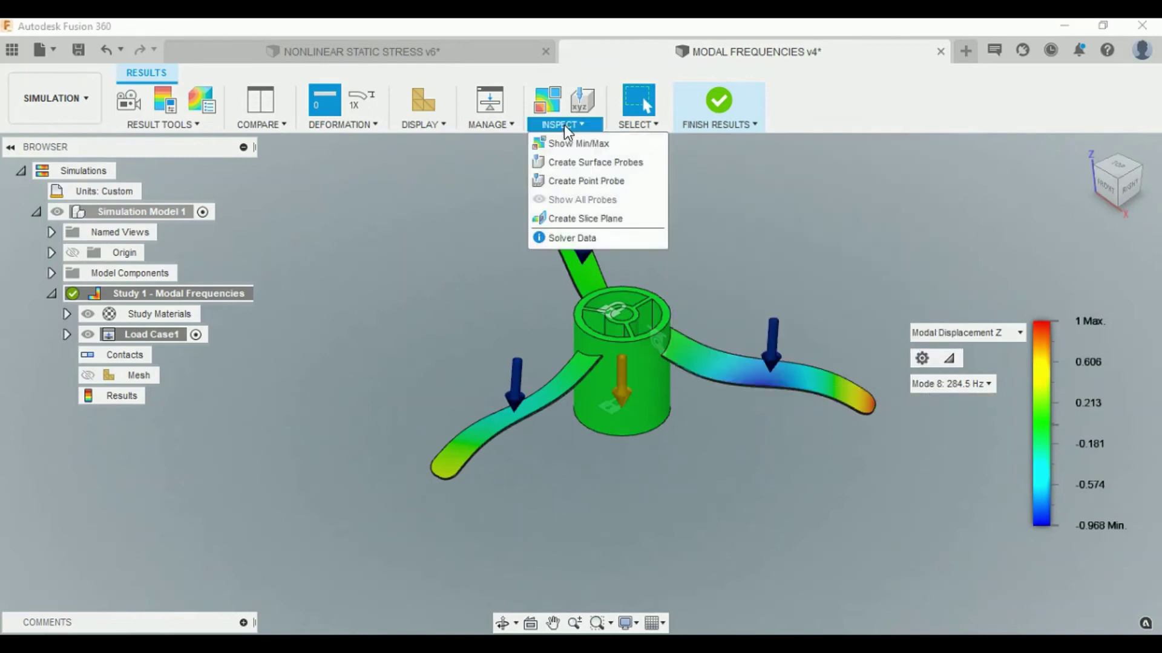
click(567, 145)
click(560, 123)
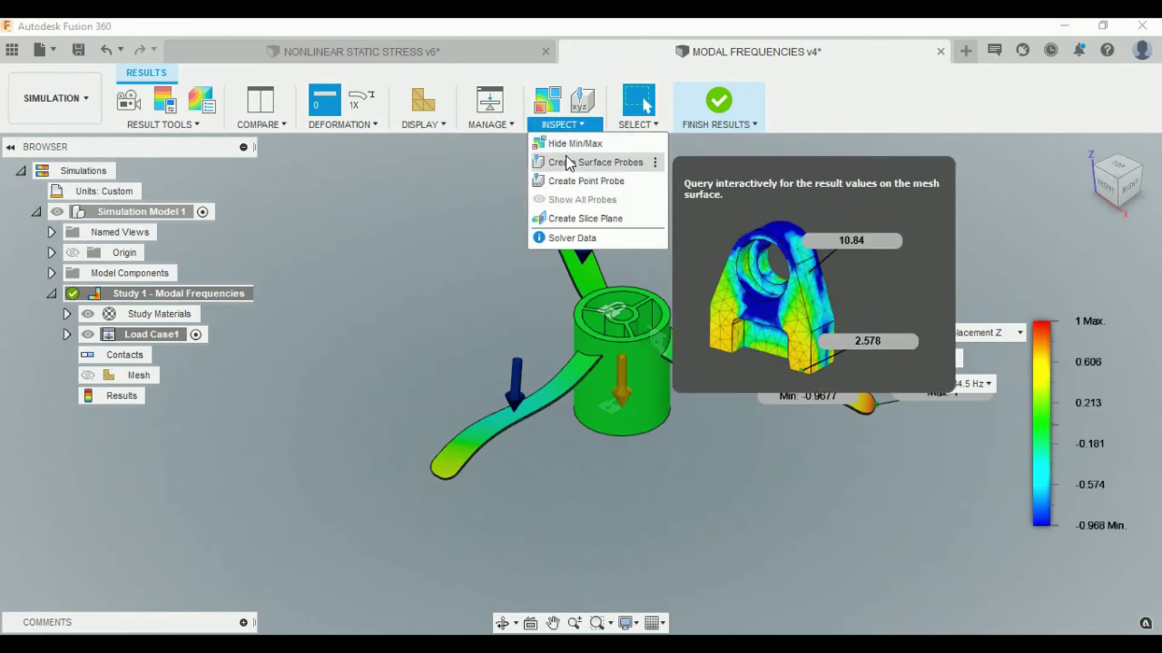
click(565, 156)
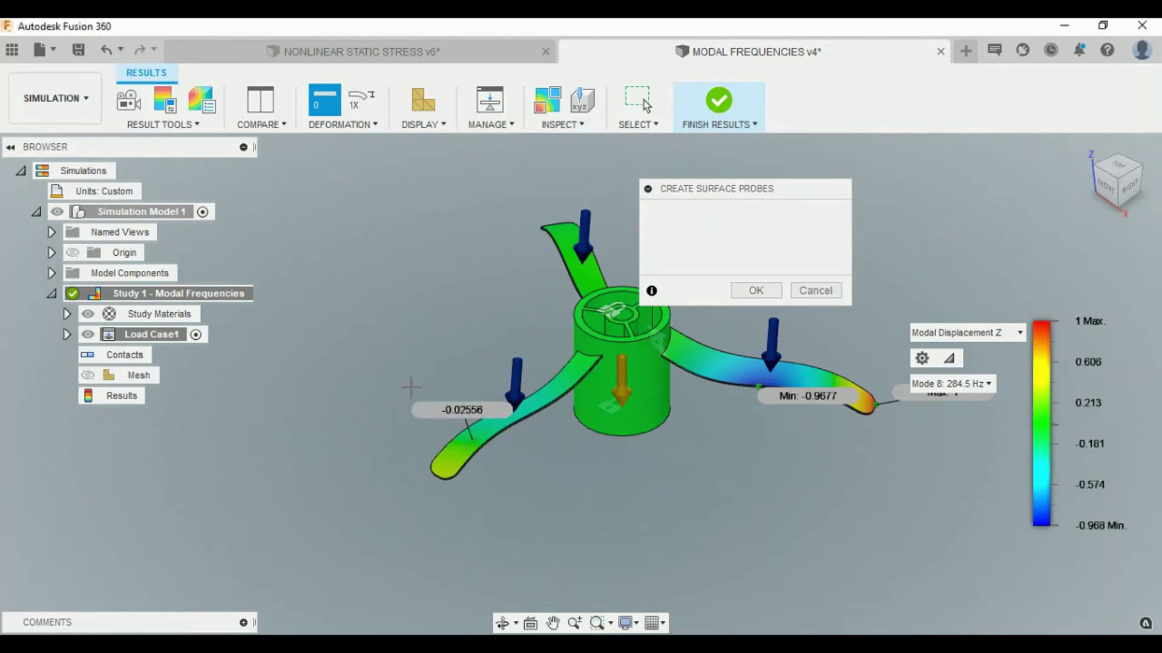
click(469, 436)
click(563, 228)
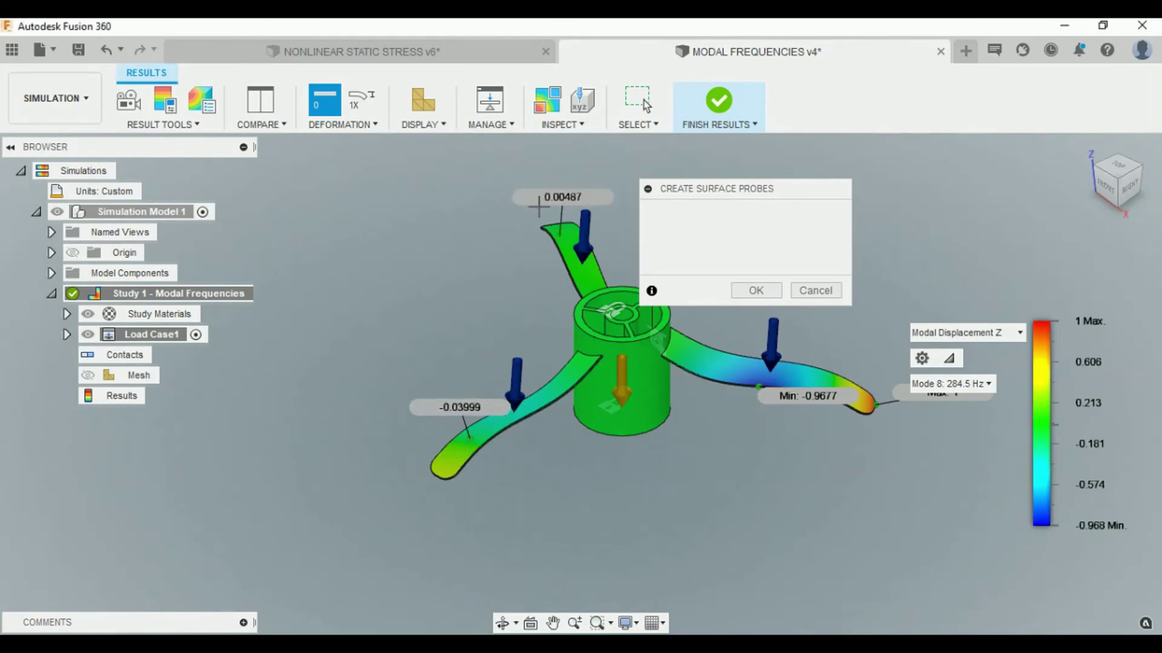
click(809, 289)
click(551, 125)
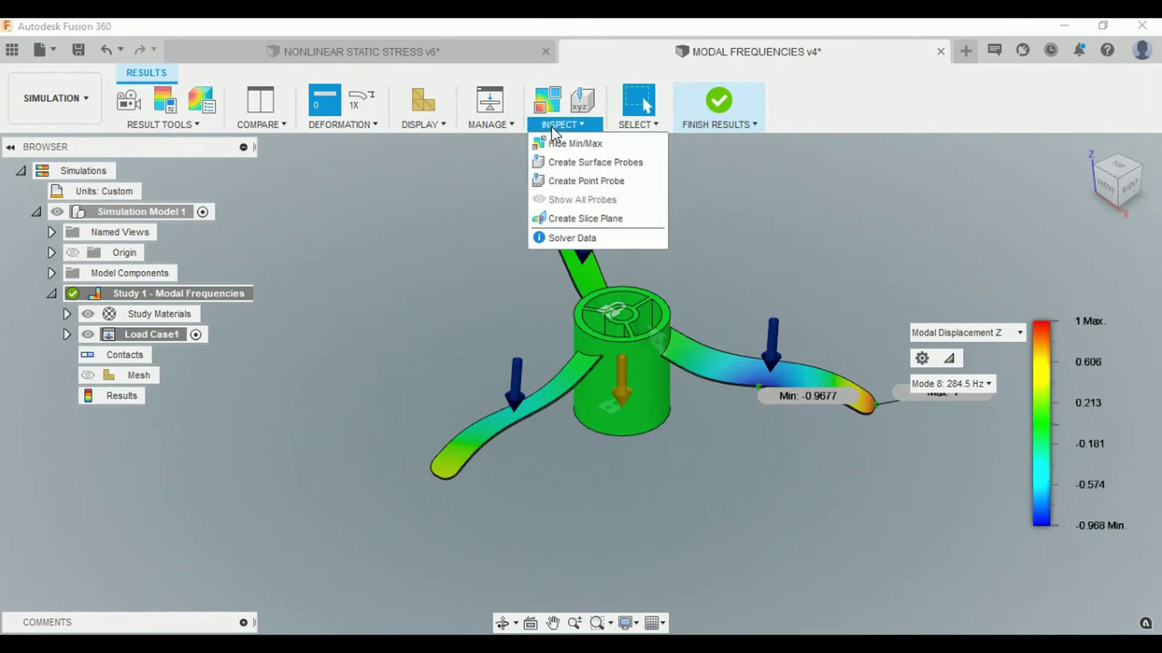
click(572, 218)
click(607, 362)
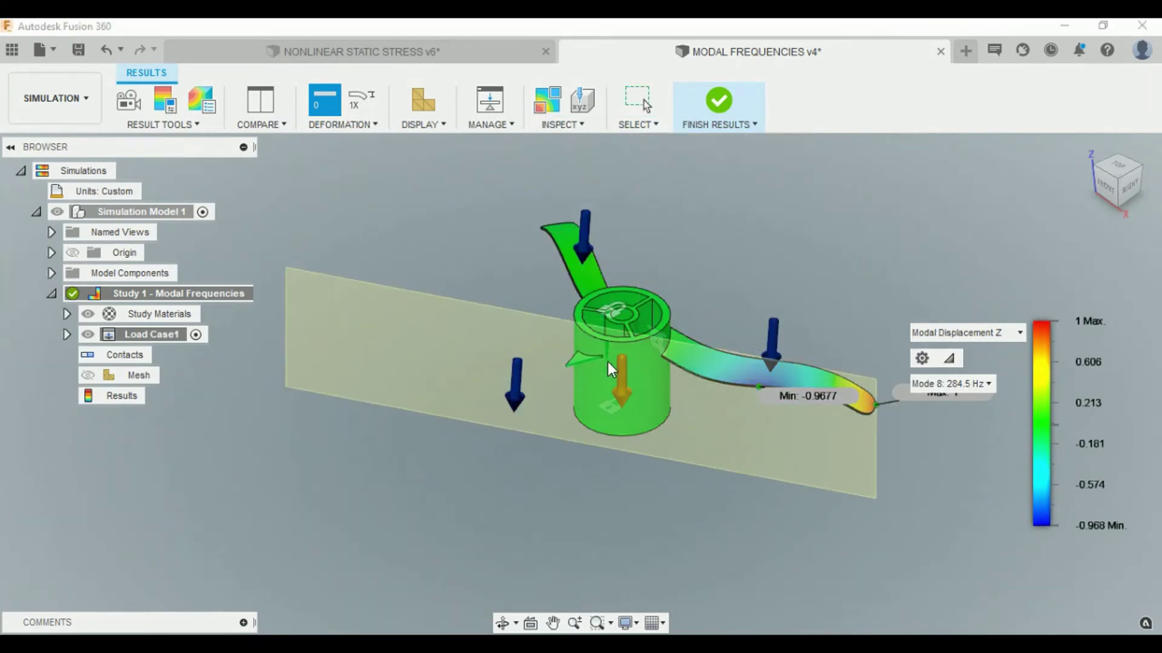
mouse_move(596, 386)
mouse_down()
mouse_move(575, 291)
mouse_move(476, 285)
mouse_move(623, 463)
mouse_up()
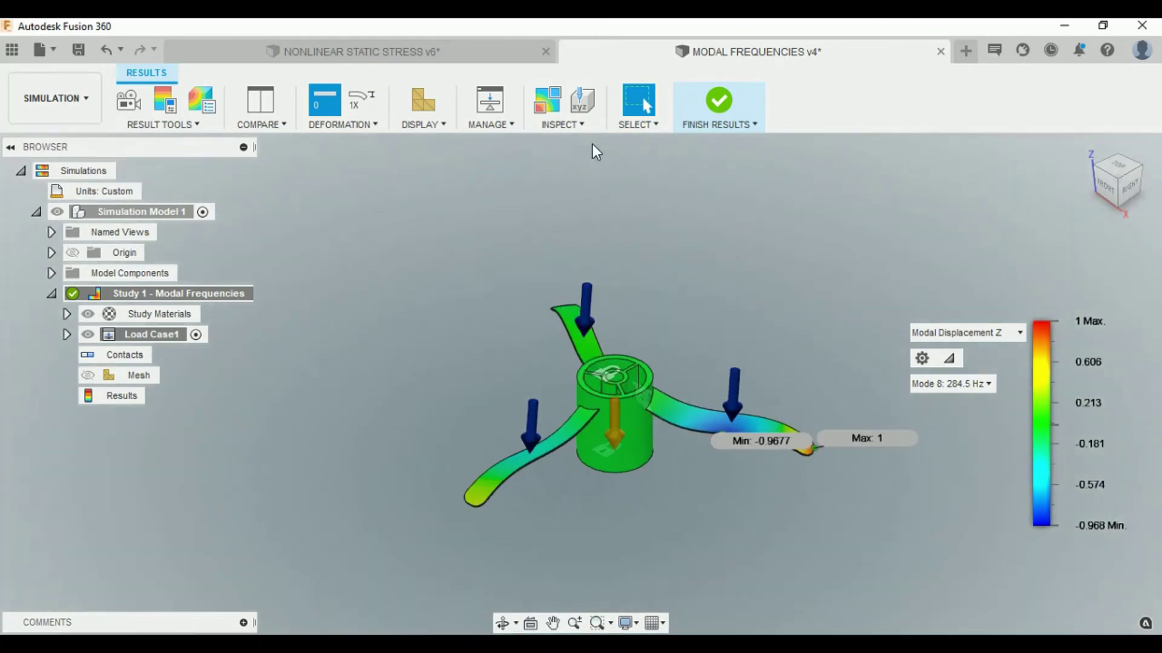
- Preview the study report from Result Tools > Report with default General settings
click(589, 122)
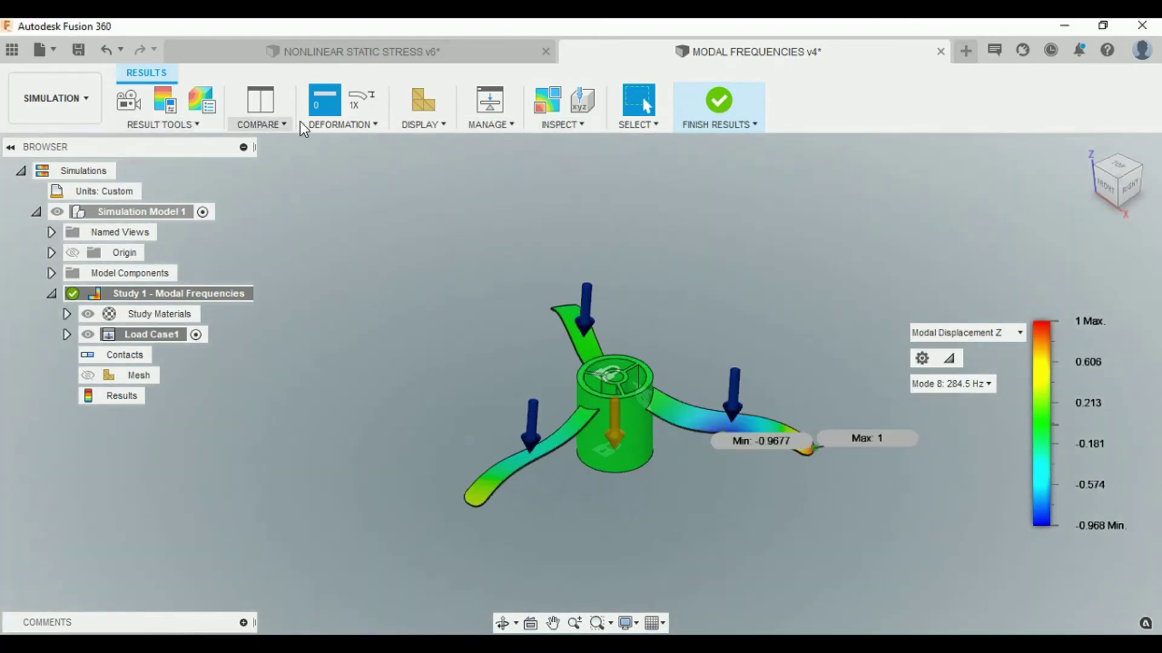
click(581, 124)
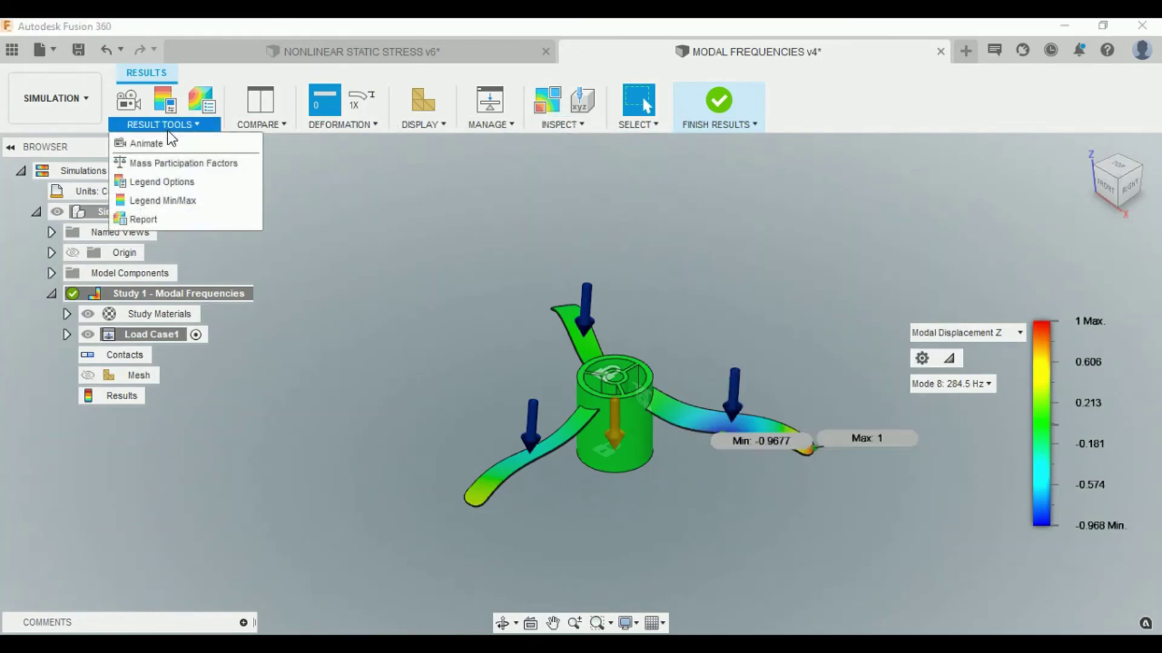
click(170, 217)
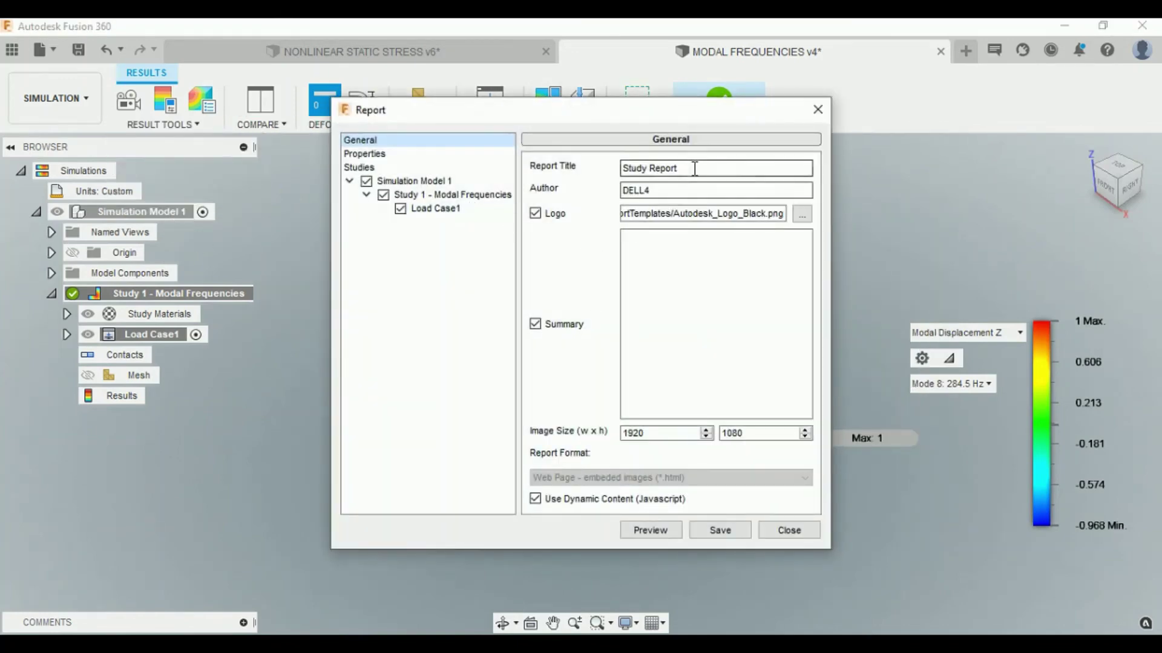
click(669, 530)
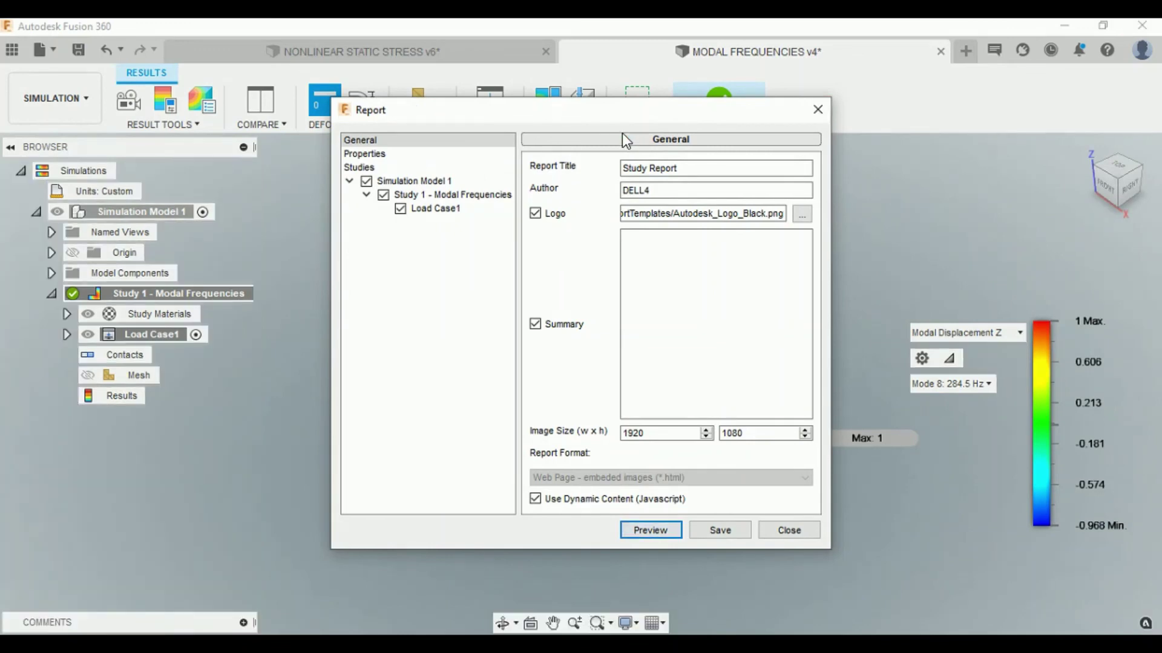
drag(614, 108, 549, 78)
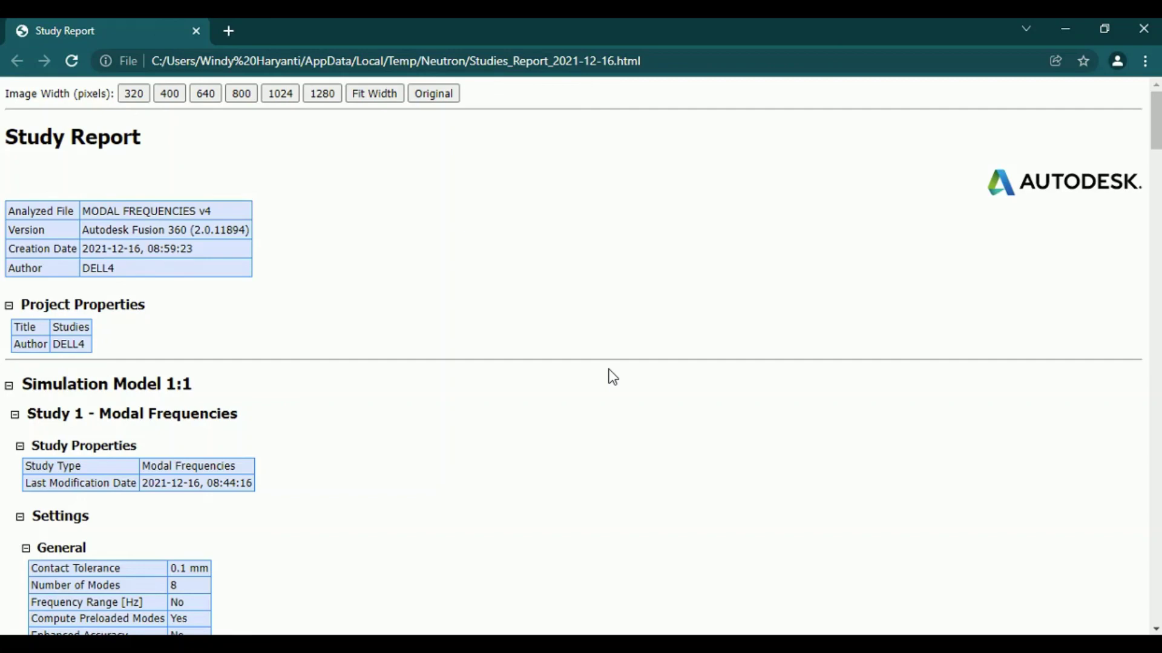
- Scroll the Chrome report down past the gravity load, eight-mode summary and displacement images, then back up
scroll(610, 377, down, 8)
scroll(599, 377, down, 10)
scroll(365, 324, down, 4)
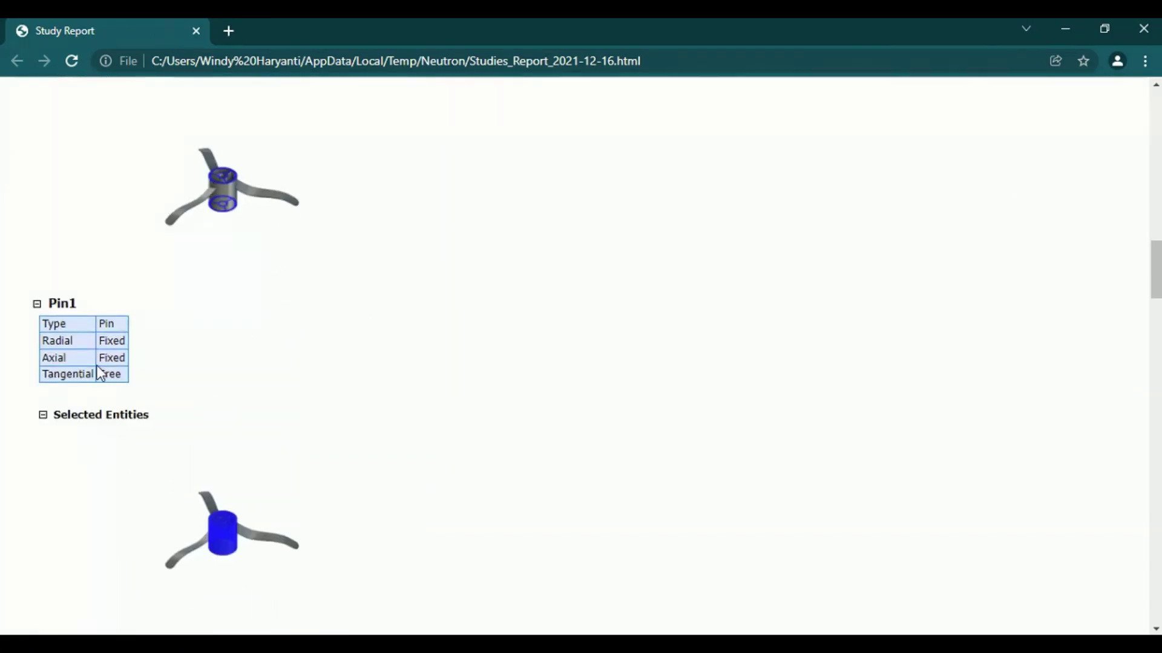
scroll(109, 387, down, 3)
scroll(151, 397, down, 2)
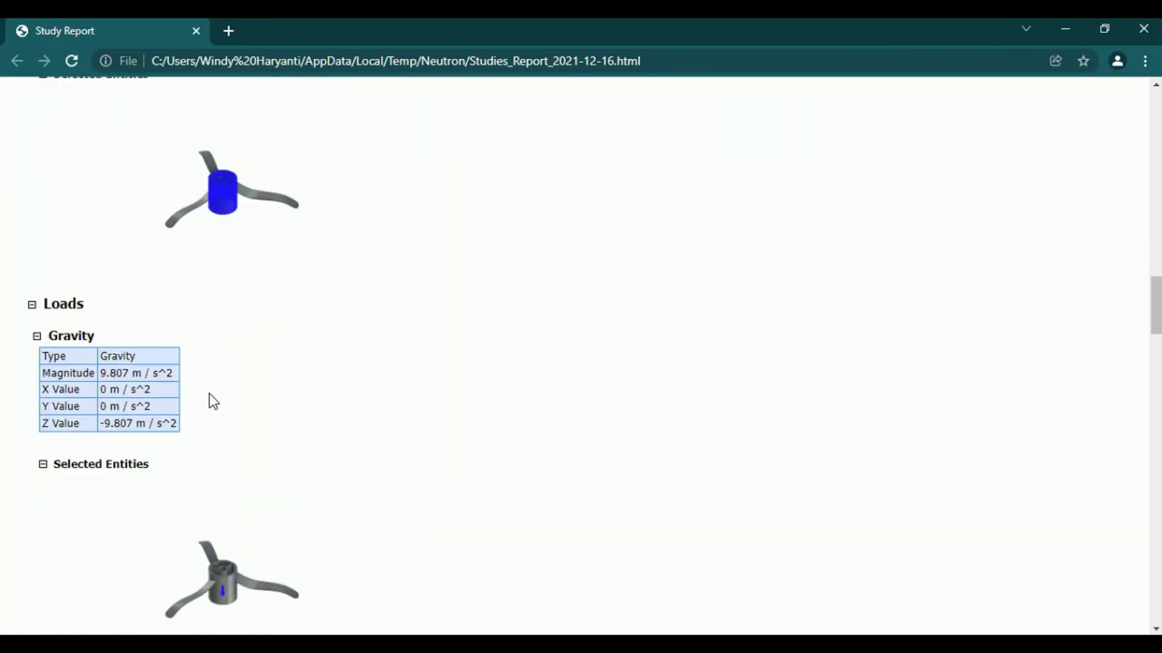
scroll(211, 397, down, 5)
scroll(219, 398, down, 1)
scroll(219, 398, down, 1)
scroll(219, 400, down, 5)
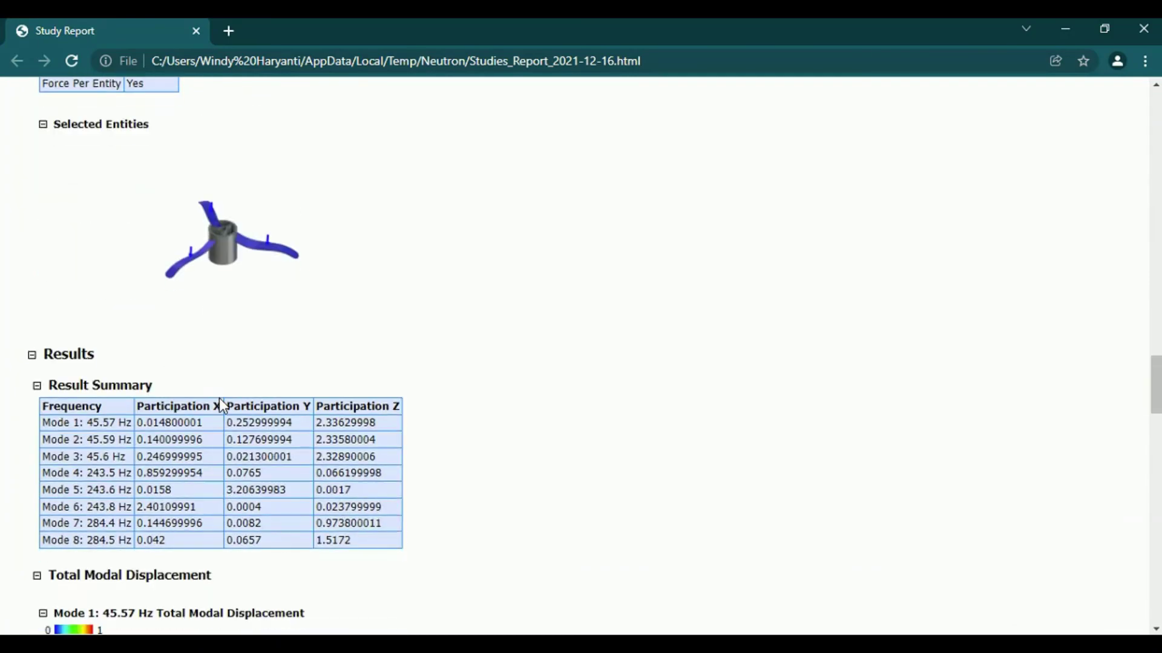
scroll(219, 399, down, 2)
scroll(219, 400, down, 5)
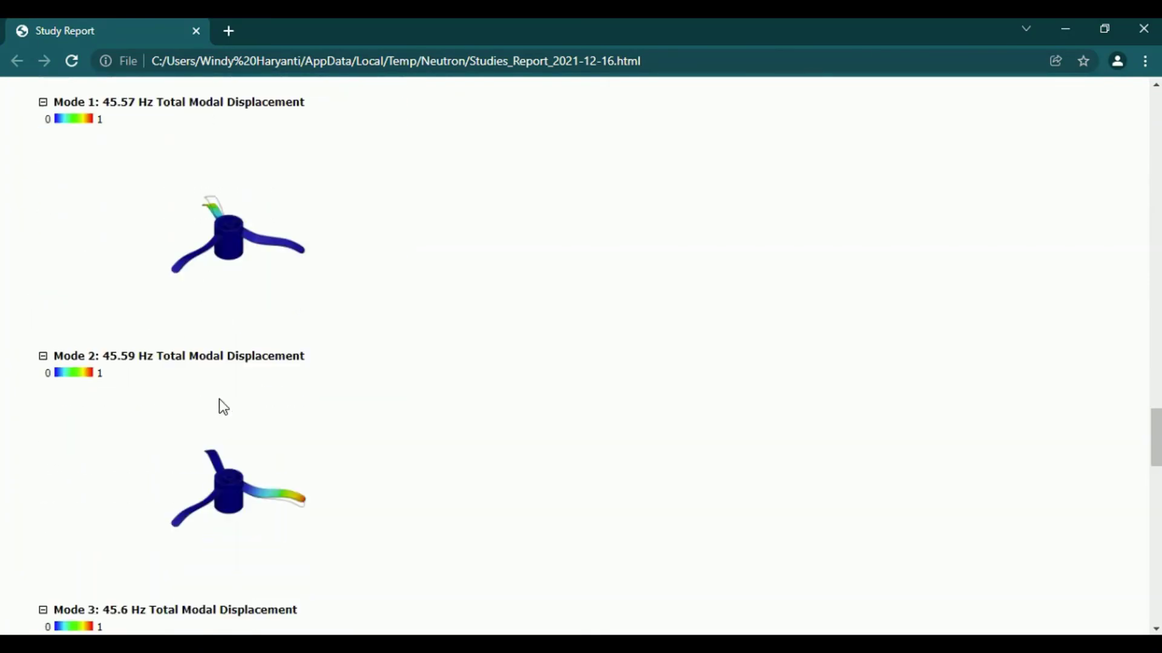
scroll(219, 398, down, 6)
scroll(219, 398, down, 3)
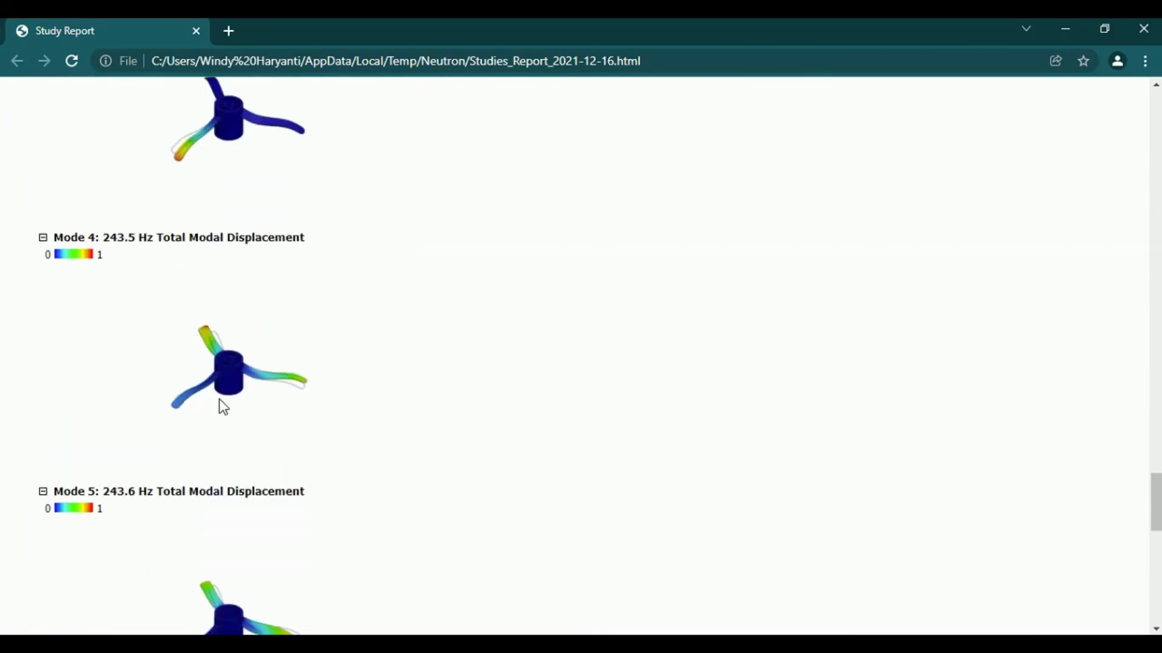
scroll(219, 399, down, 3)
scroll(219, 398, down, 6)
scroll(183, 378, down, 2)
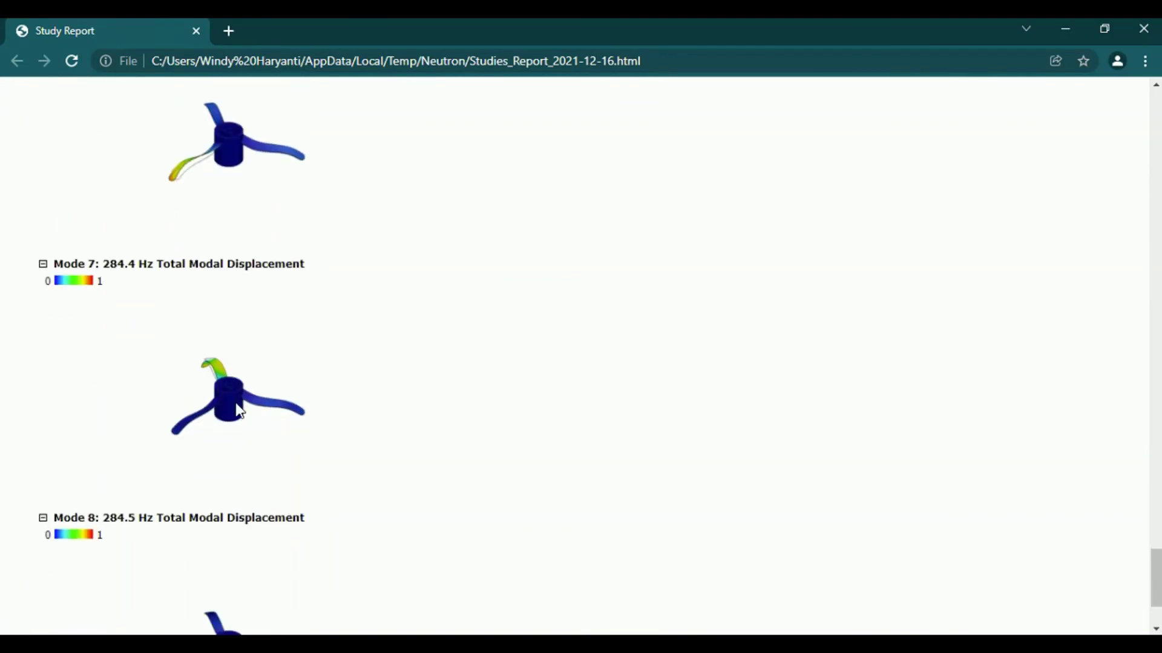
scroll(236, 405, down, 2)
scroll(321, 393, up, 7)
scroll(330, 384, down, 2)
scroll(330, 384, down, 5)
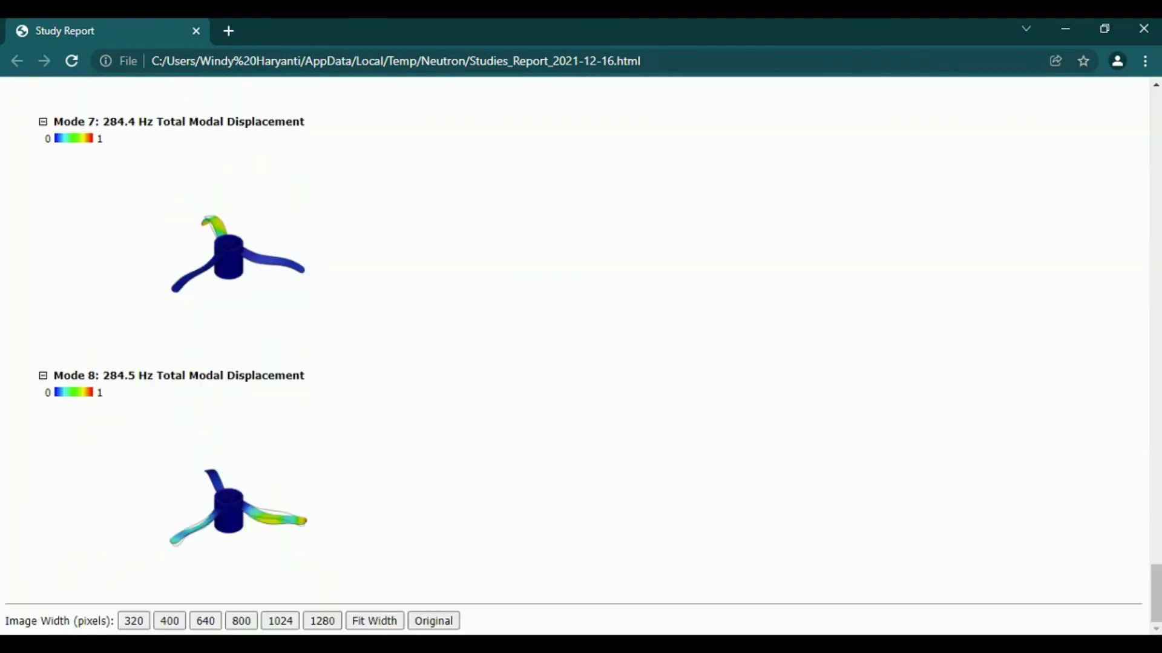
scroll(352, 484, up, 3)
scroll(386, 444, up, 10)
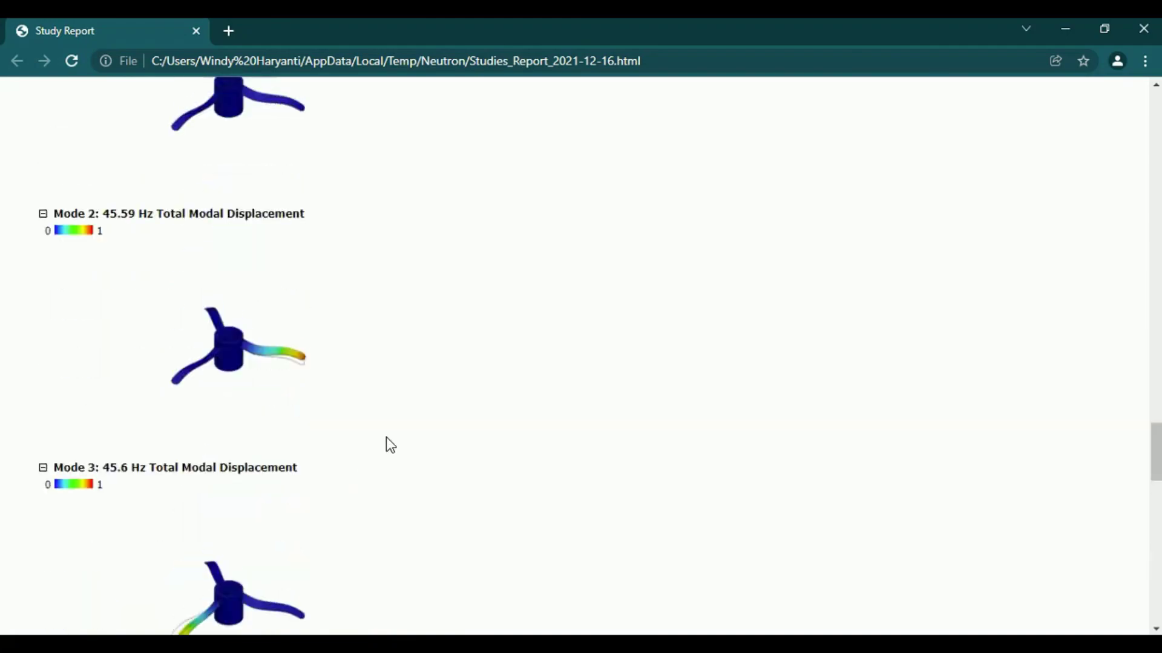
scroll(393, 443, up, 10)
scroll(389, 435, up, 10)
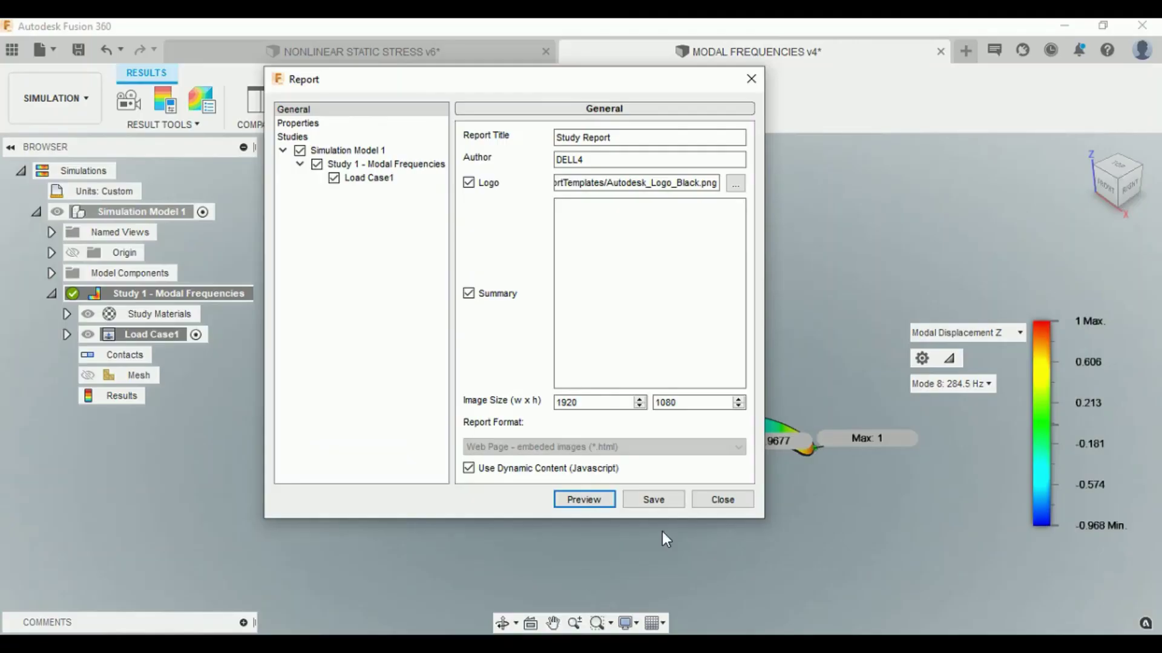